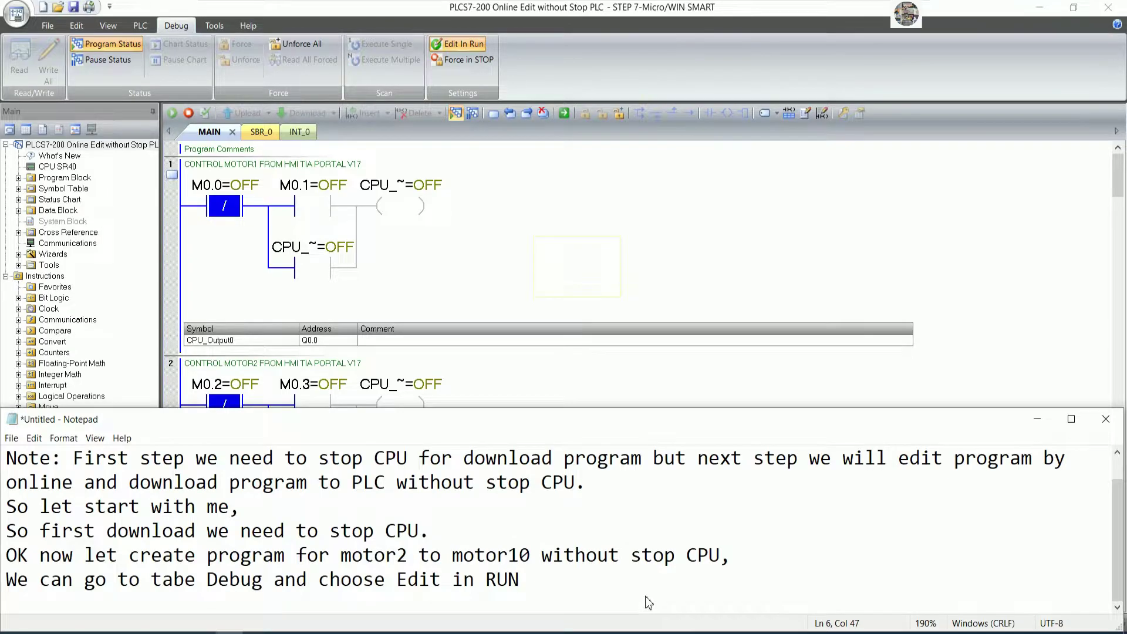
Step: Finish the current sentence in the Notepad note and add the line "Now we already created program without stop PLC."
text(.)
key(Return)
text(Now)
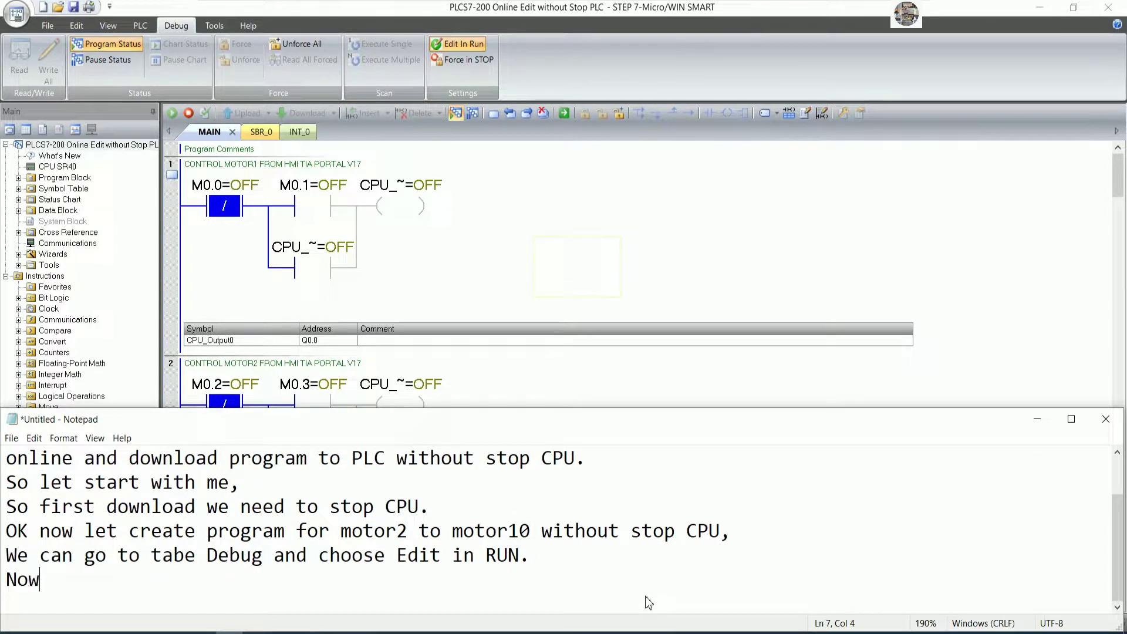
text( we alrea)
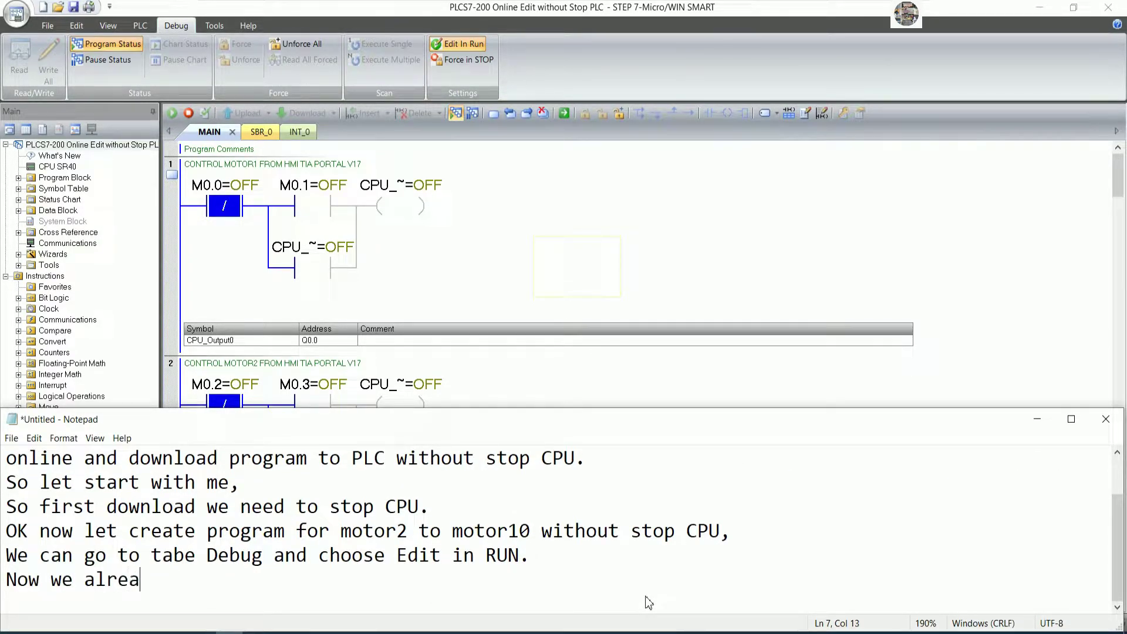
text(dy creat)
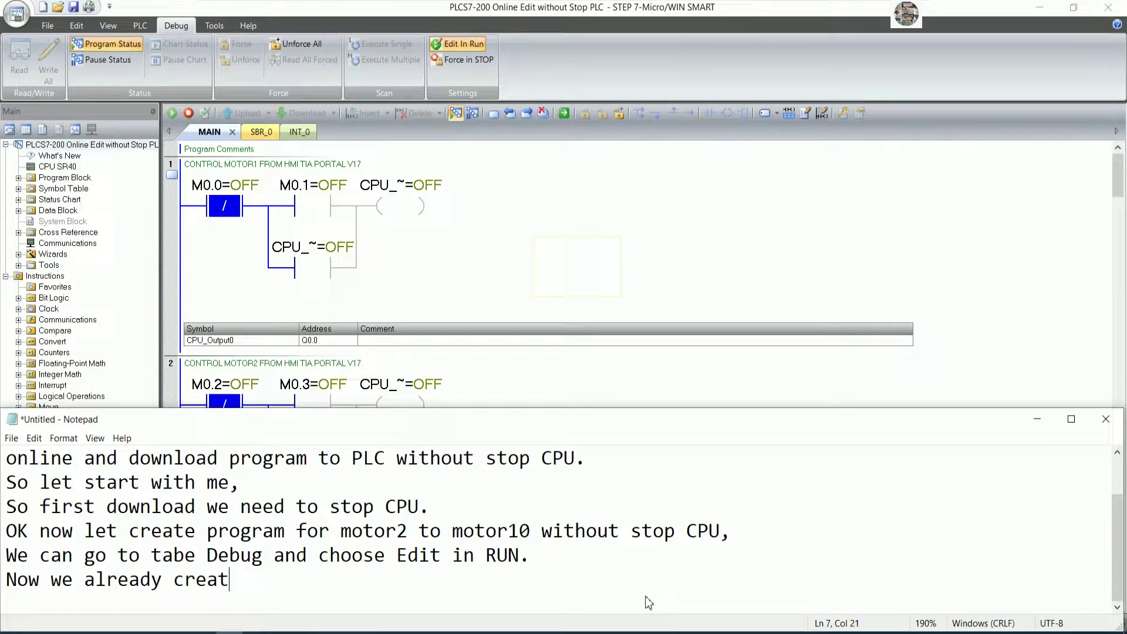
text(ed program wi)
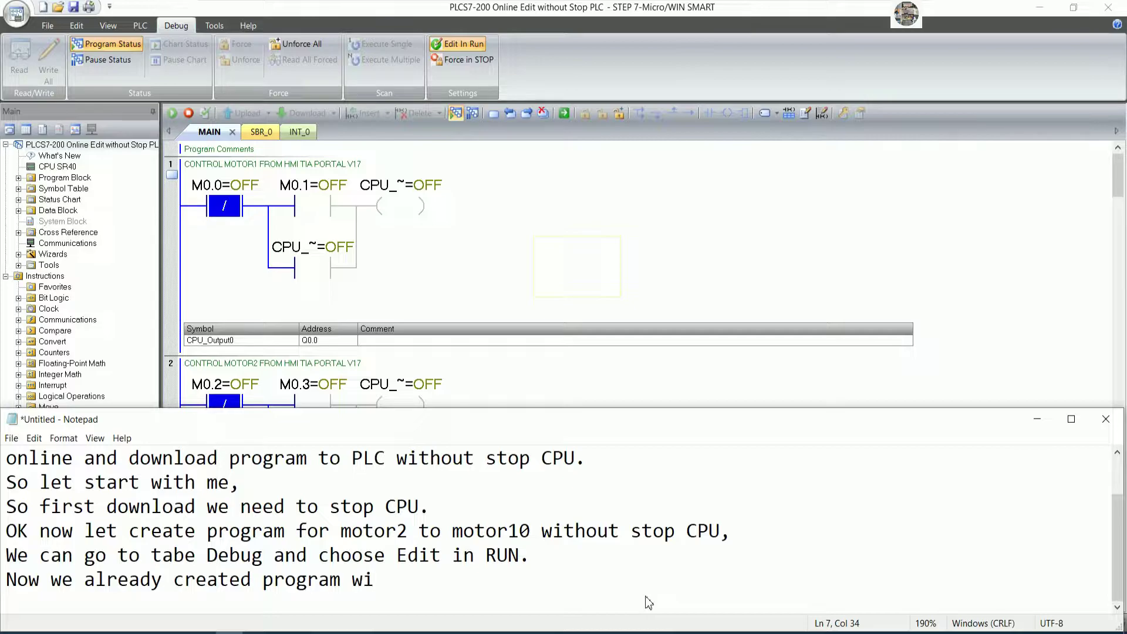
text(thoou)
key(BackSpace)
key(BackSpace)
text(ut stop)
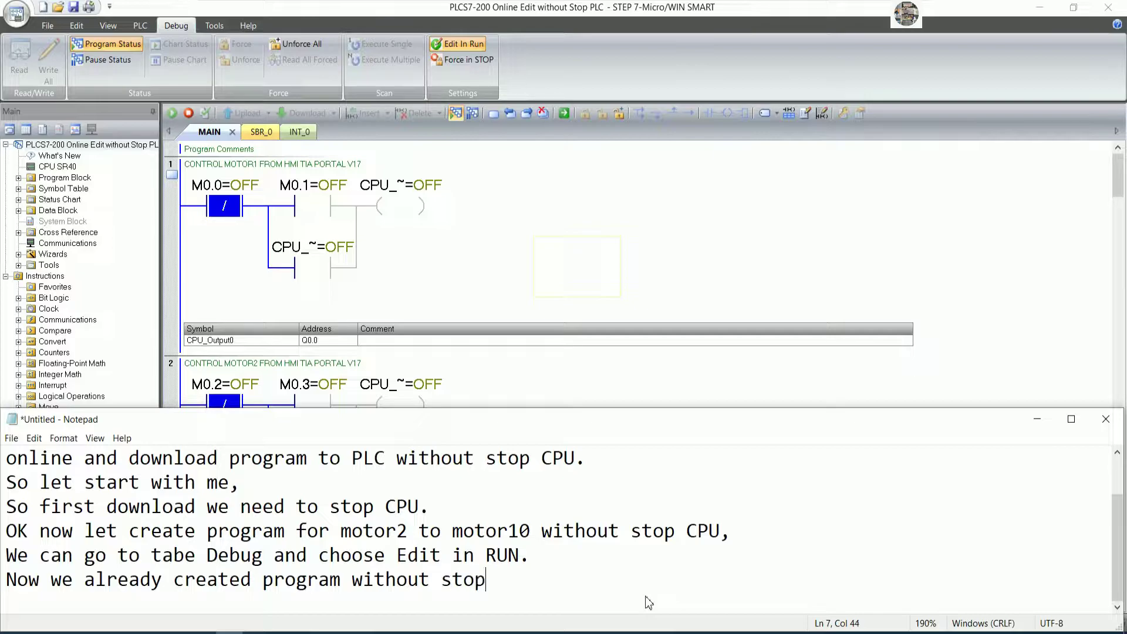
text( PLC.)
key(Return)
Step: Add the closing note line "Let create HMI project by using TIA portal V17"
text(Let c)
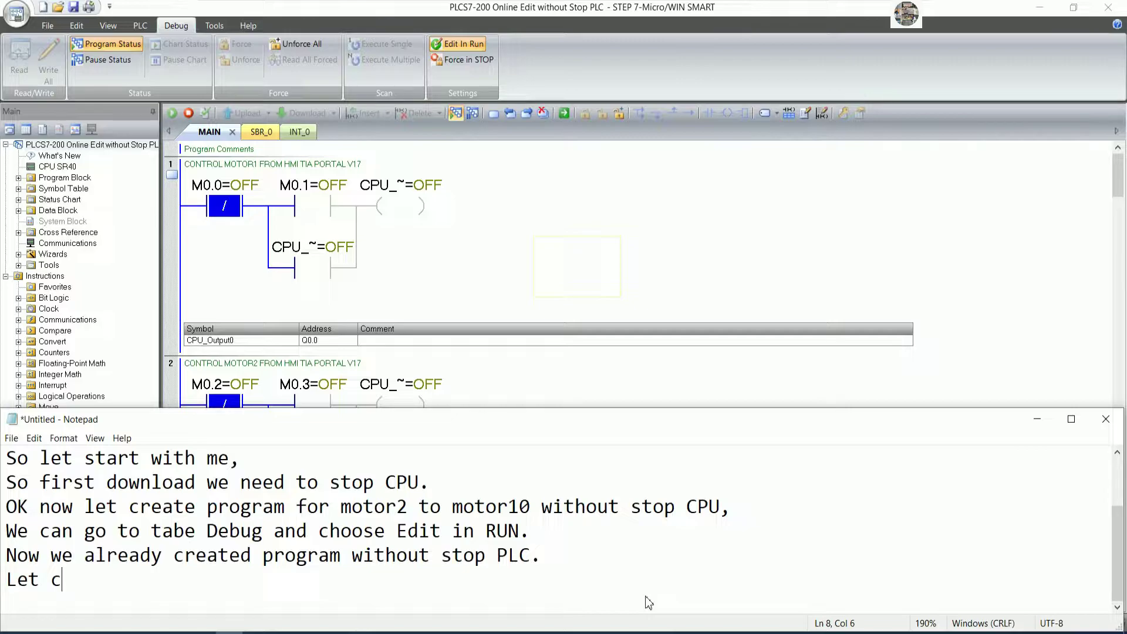
text(reate HMI )
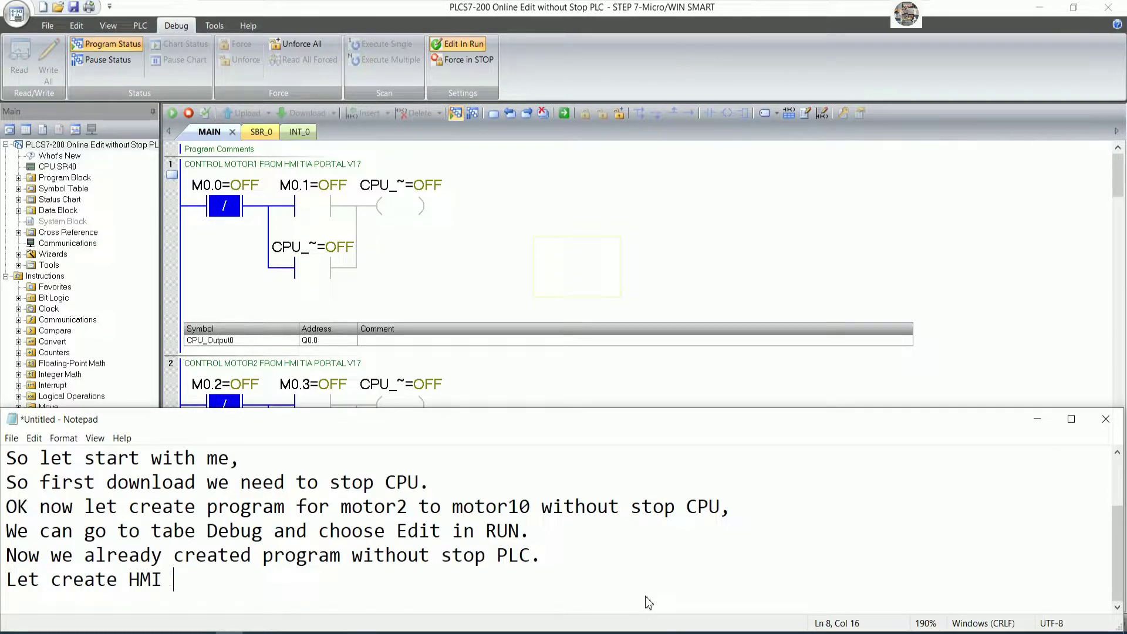
text(project )
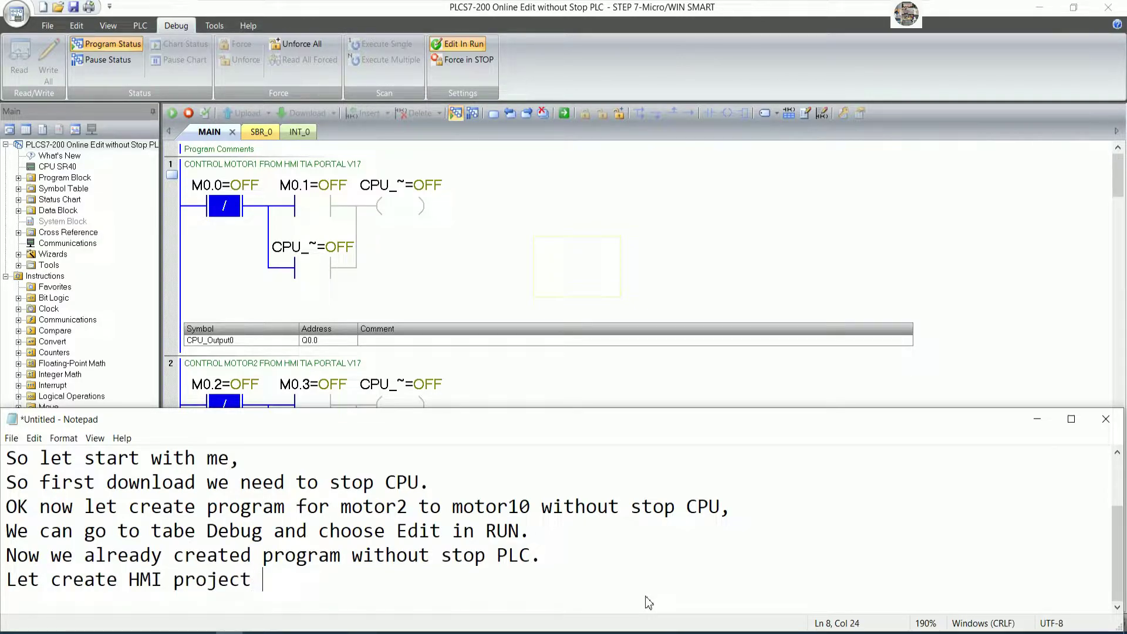
text(by using )
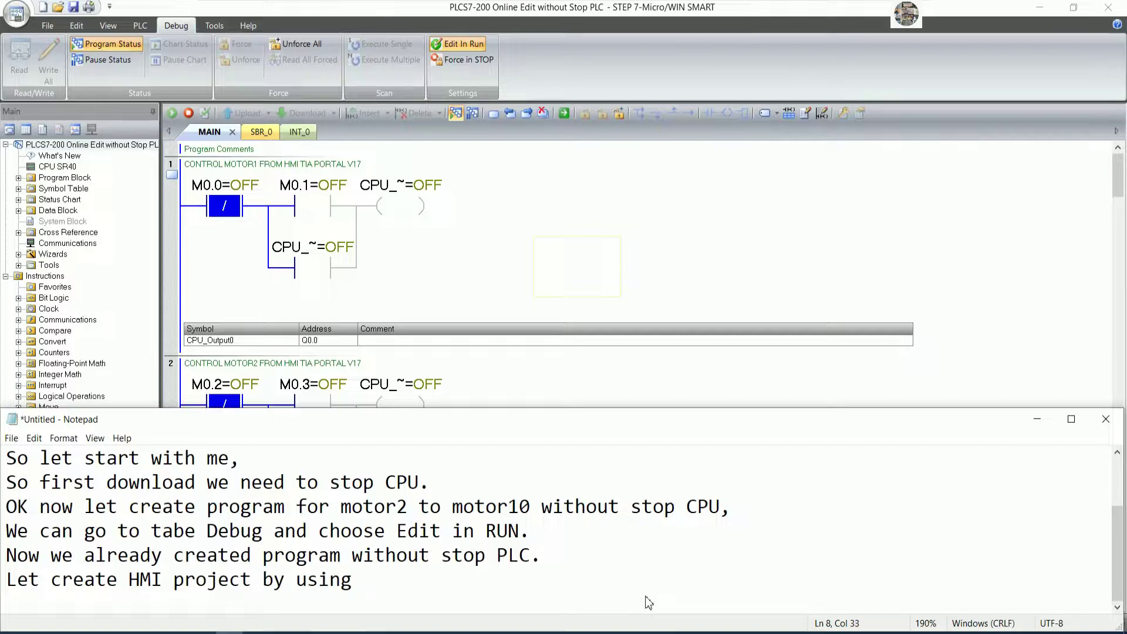
text(TIA portal V)
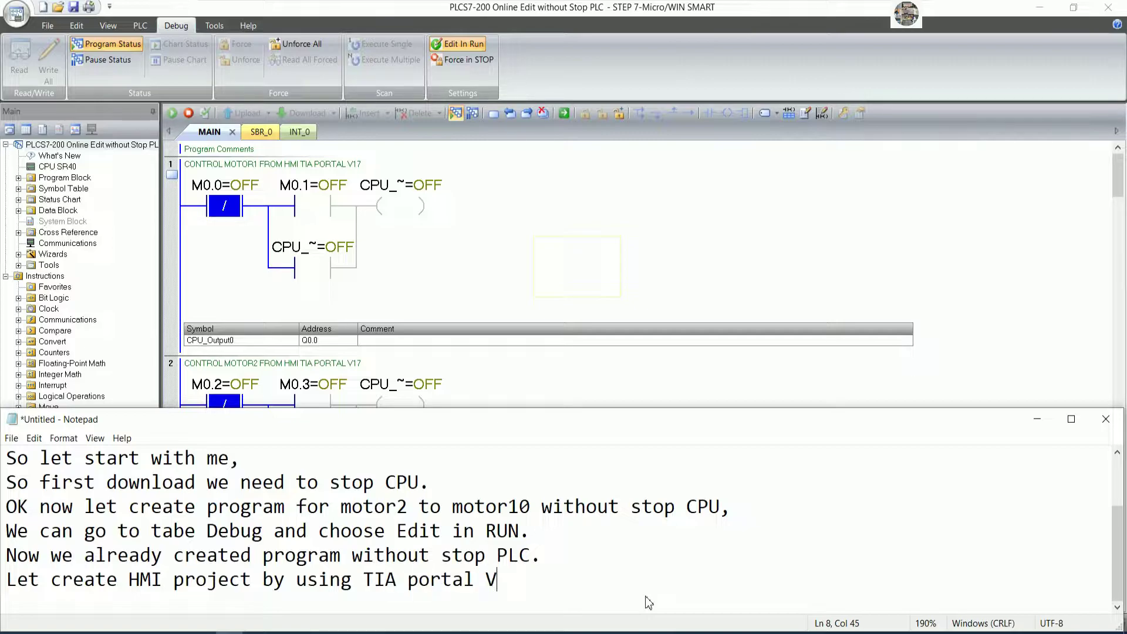
text(17)
Step: Minimize the note and the STEP 7-Micro/WIN SMART window, and launch TIA Portal V17 from the desktop
click(1037, 419)
click(866, 247)
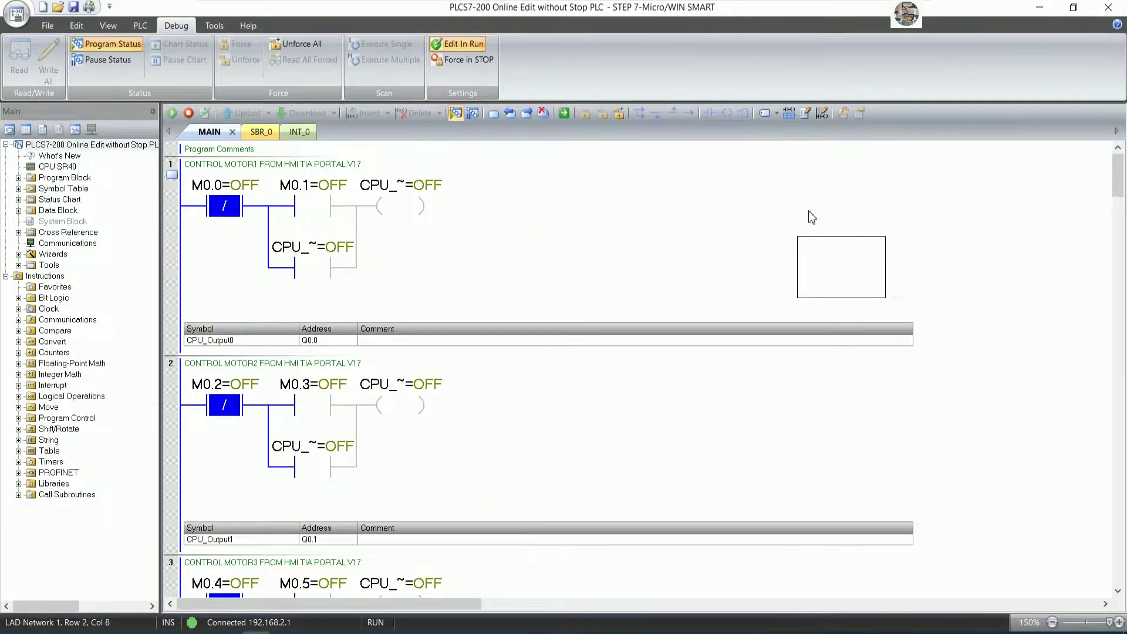
click(1039, 7)
click(809, 111)
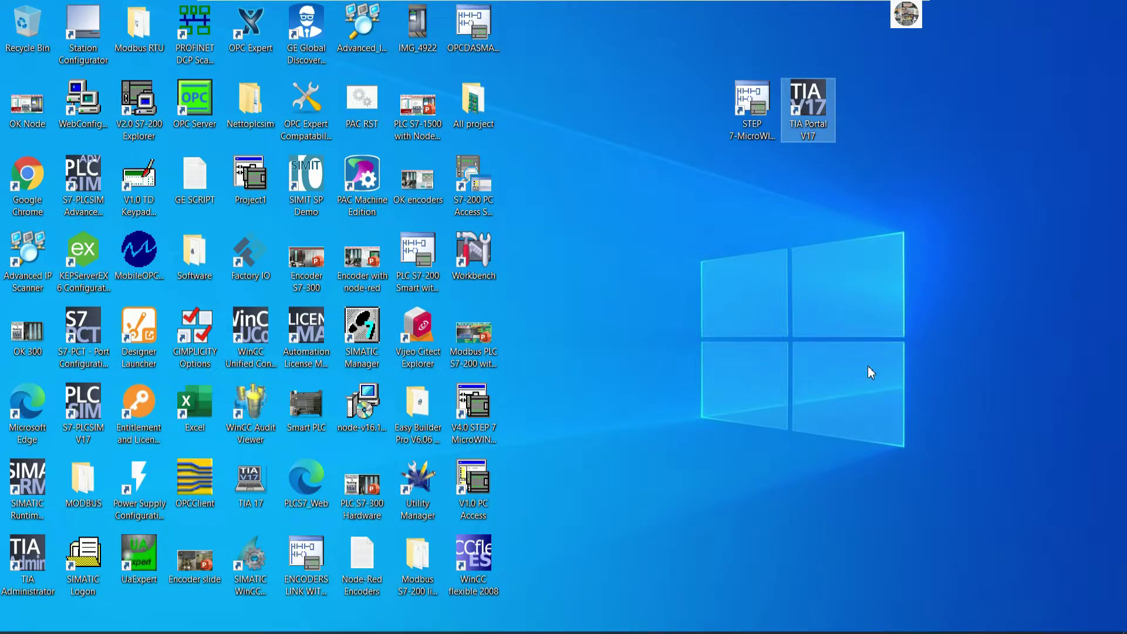
key(Return)
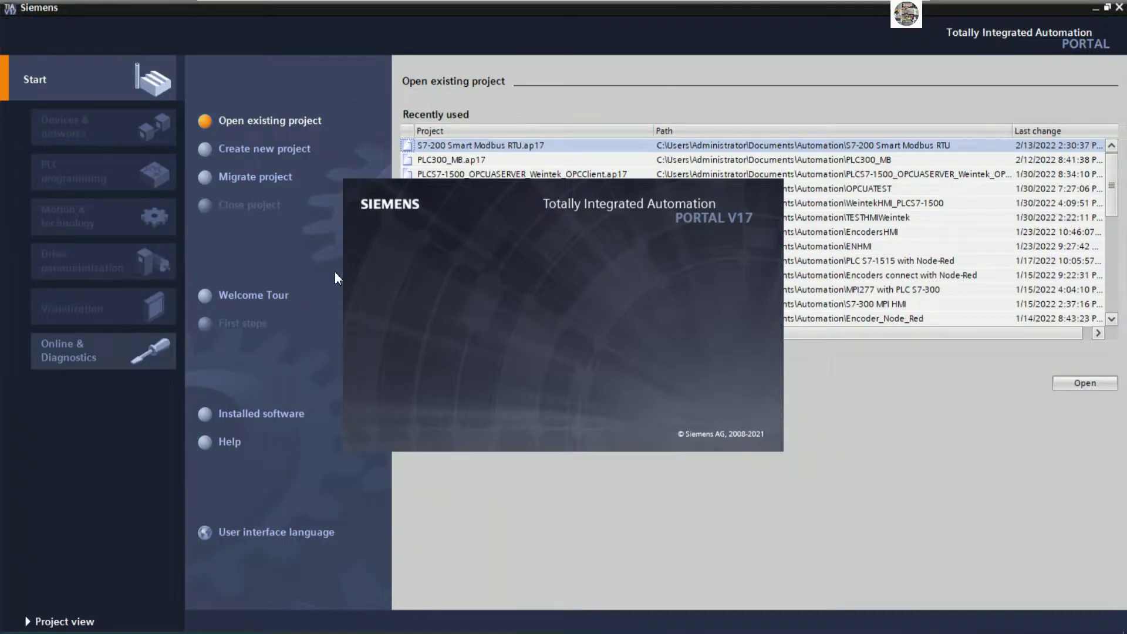
Step: Create a new project named "PLCS7-200SmartOnline Edit" in the default Automation path
click(263, 149)
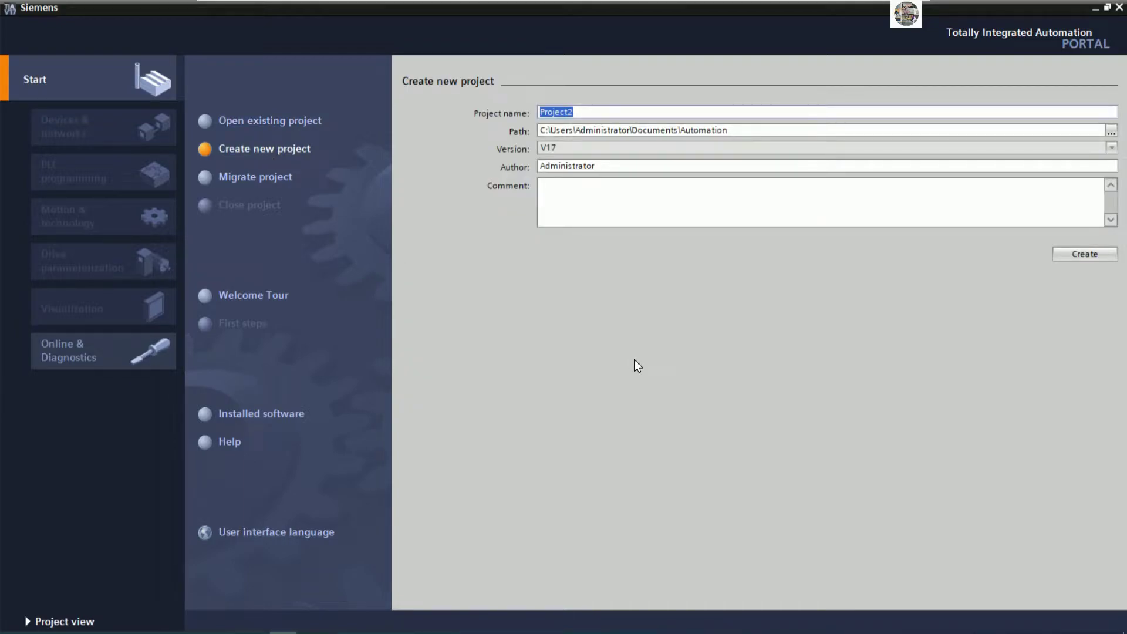
text(PLCS7-200SmartOnline)
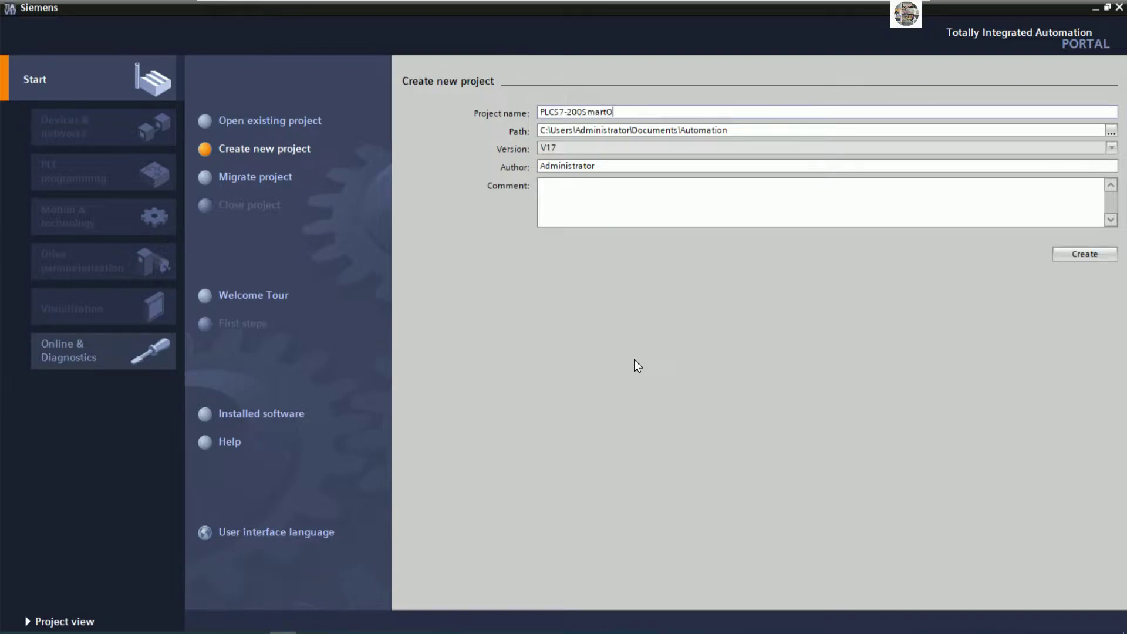
text( Einst)
key(BackSpace)
key(BackSpace)
key(BackSpace)
key(BackSpace)
text(dit)
click(1077, 254)
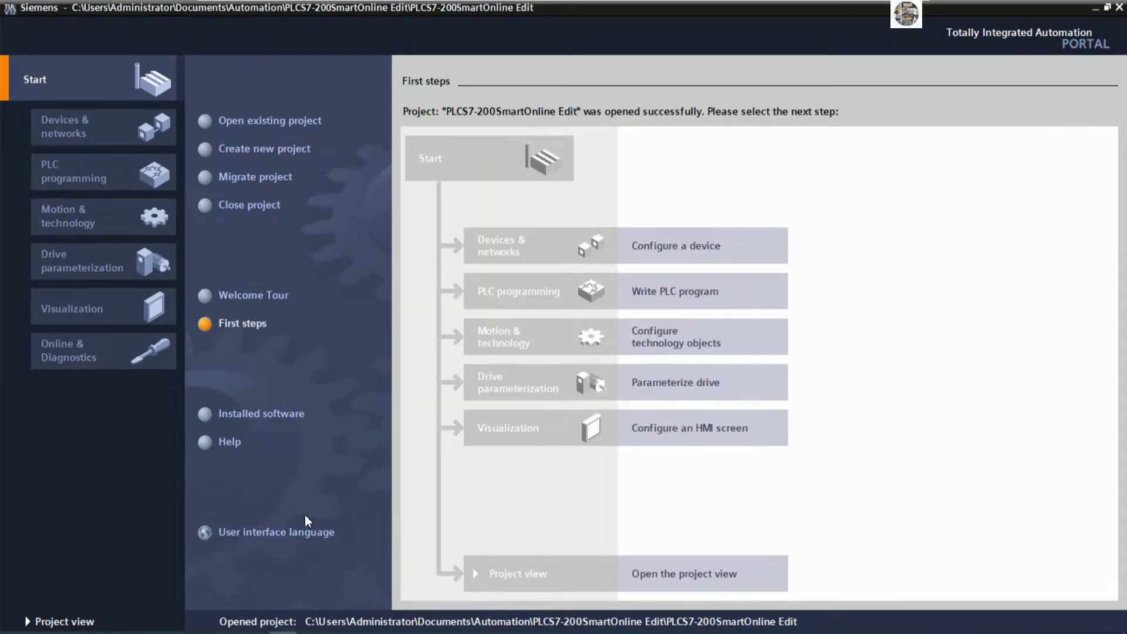
Step: In the project view, add a 7-inch SIMATIC TP700 Comfort panel as a new HMI device, finishing its wizard without choosing a PLC
click(82, 621)
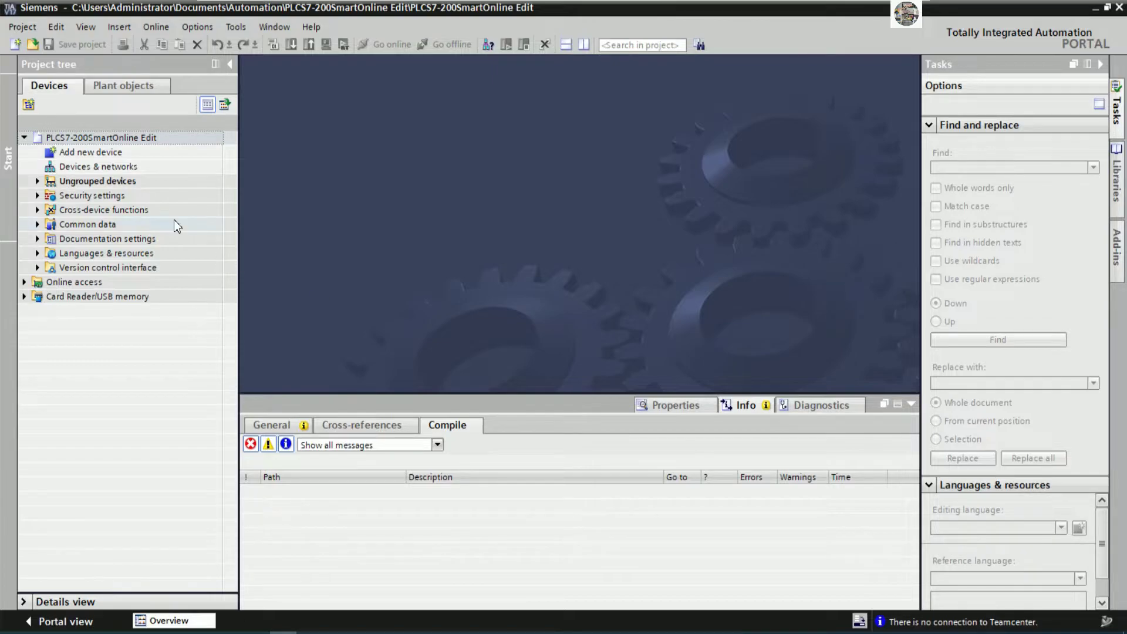
click(94, 154)
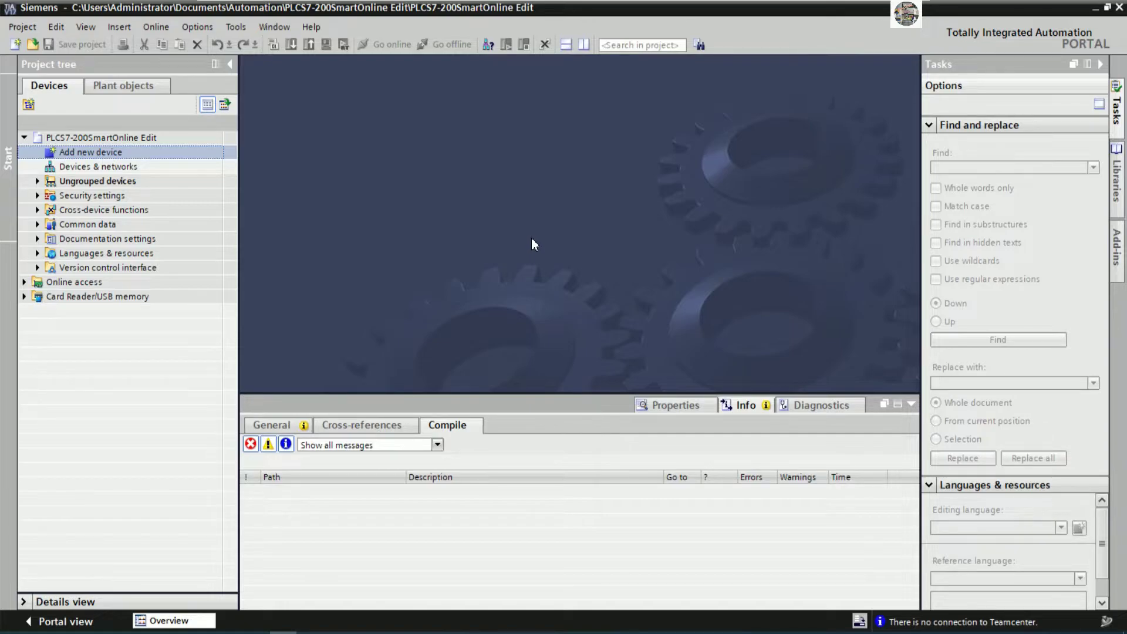
key(Return)
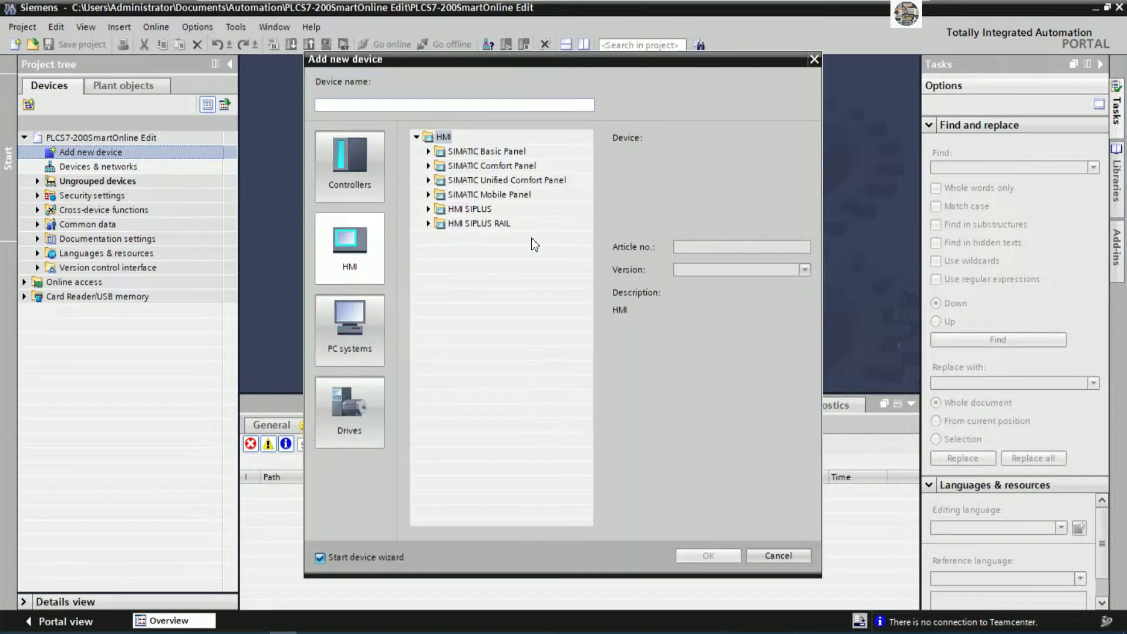
click(428, 166)
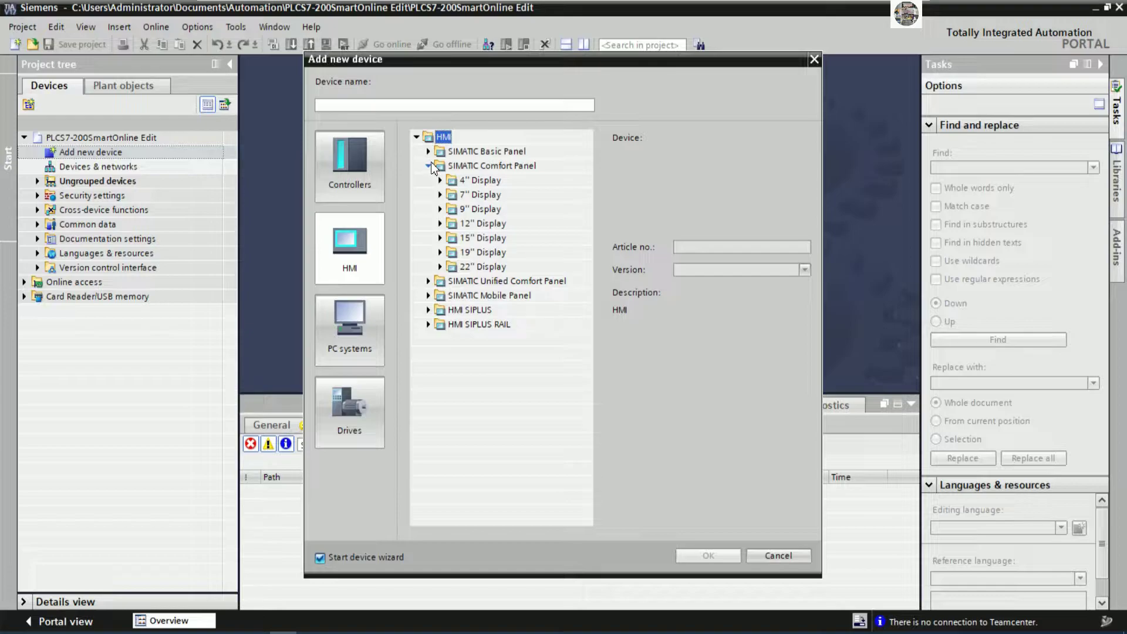
click(440, 195)
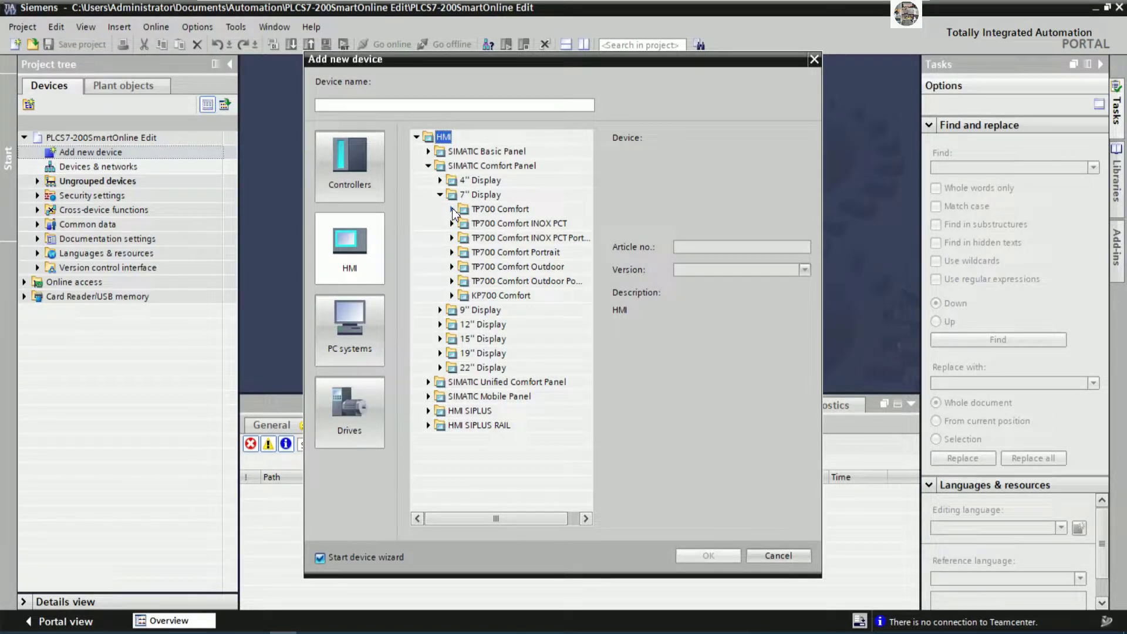
click(452, 209)
click(518, 223)
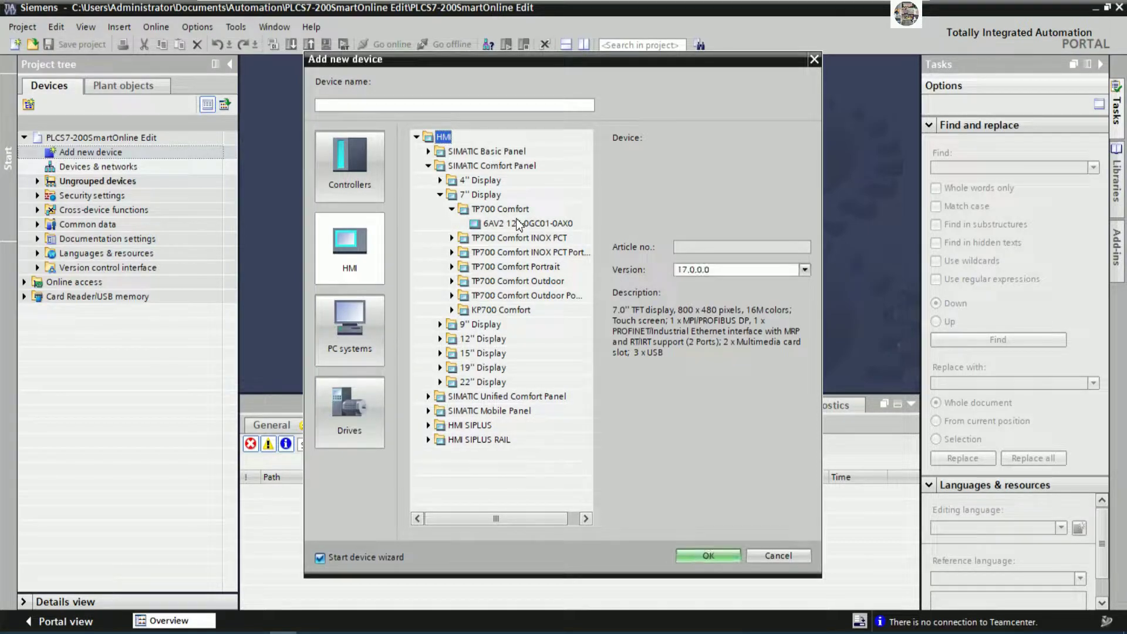
click(734, 555)
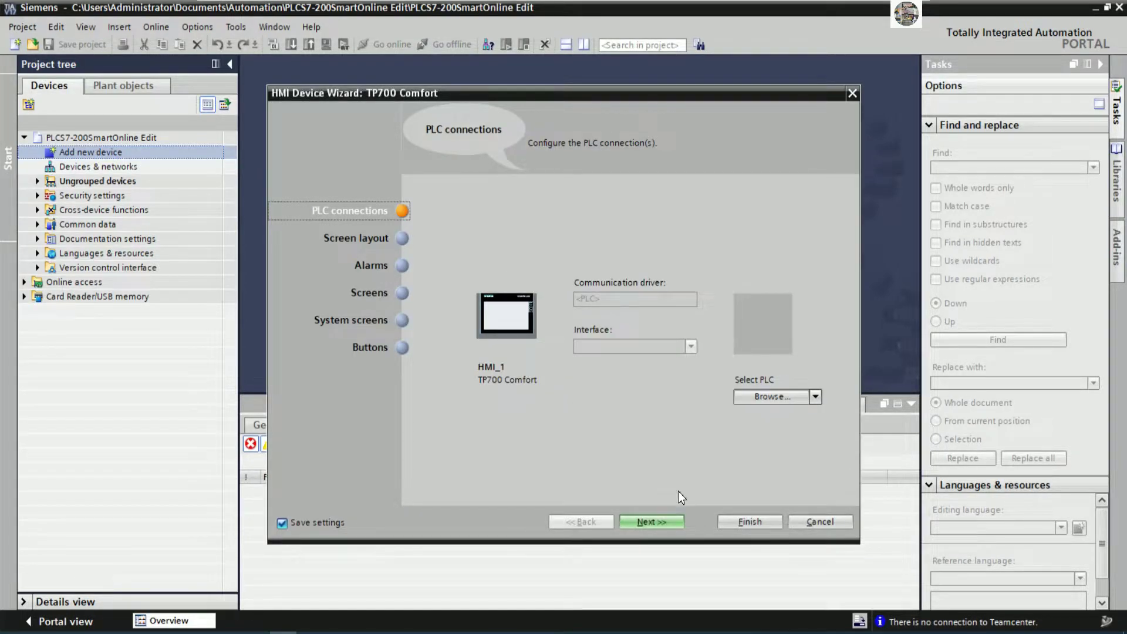
click(749, 522)
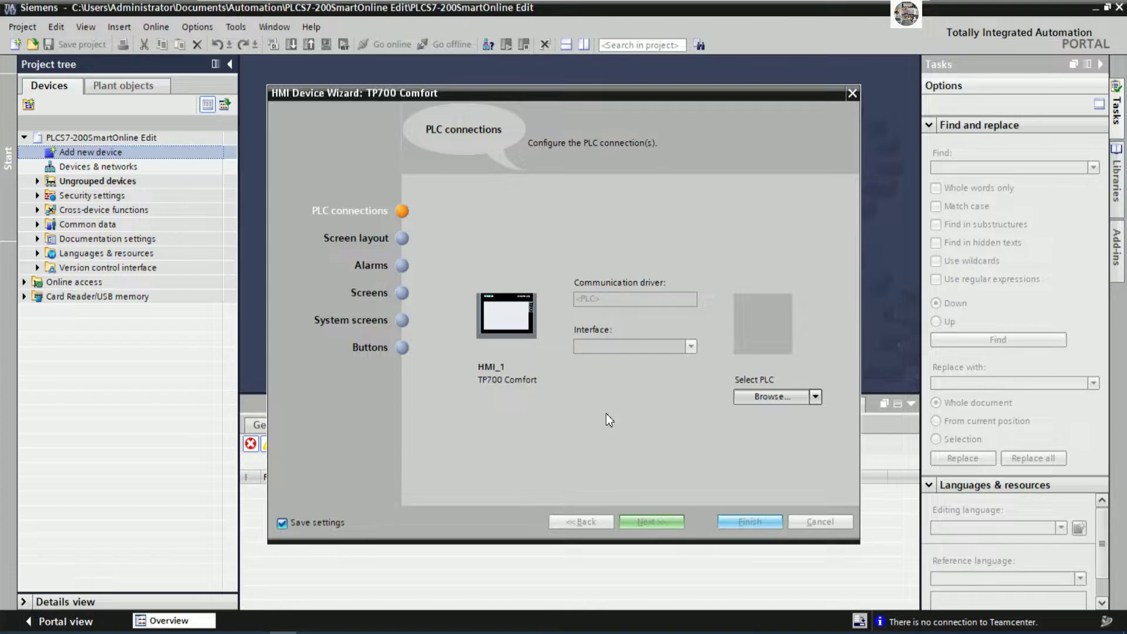
key(Escape)
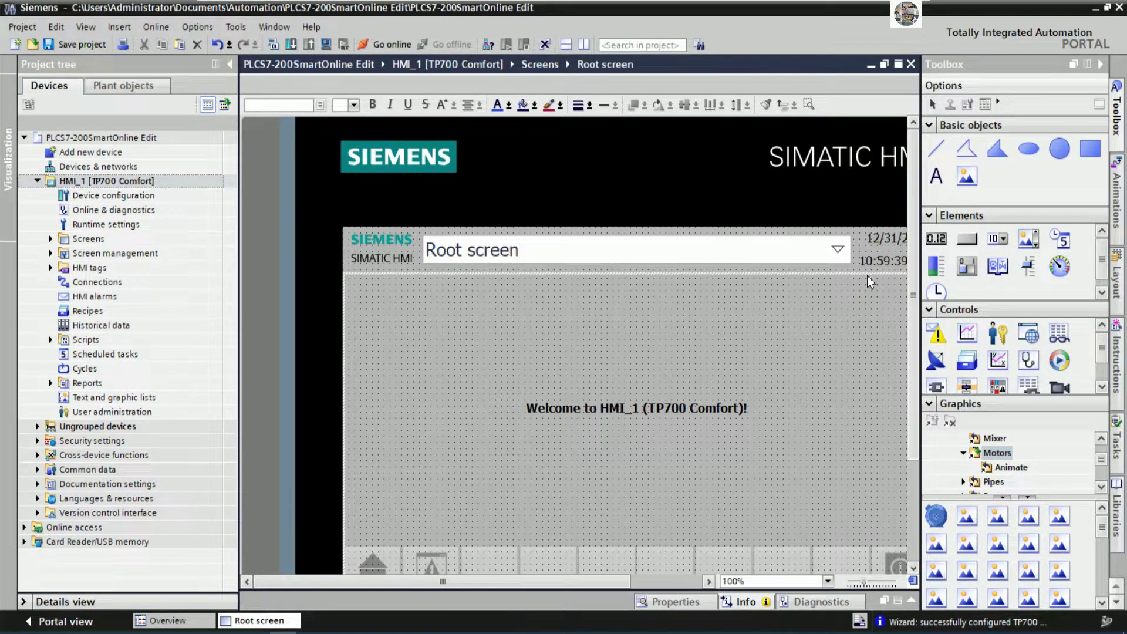
Step: Delete the date and time fields, the screen title field and the welcome text from the root screen
click(888, 239)
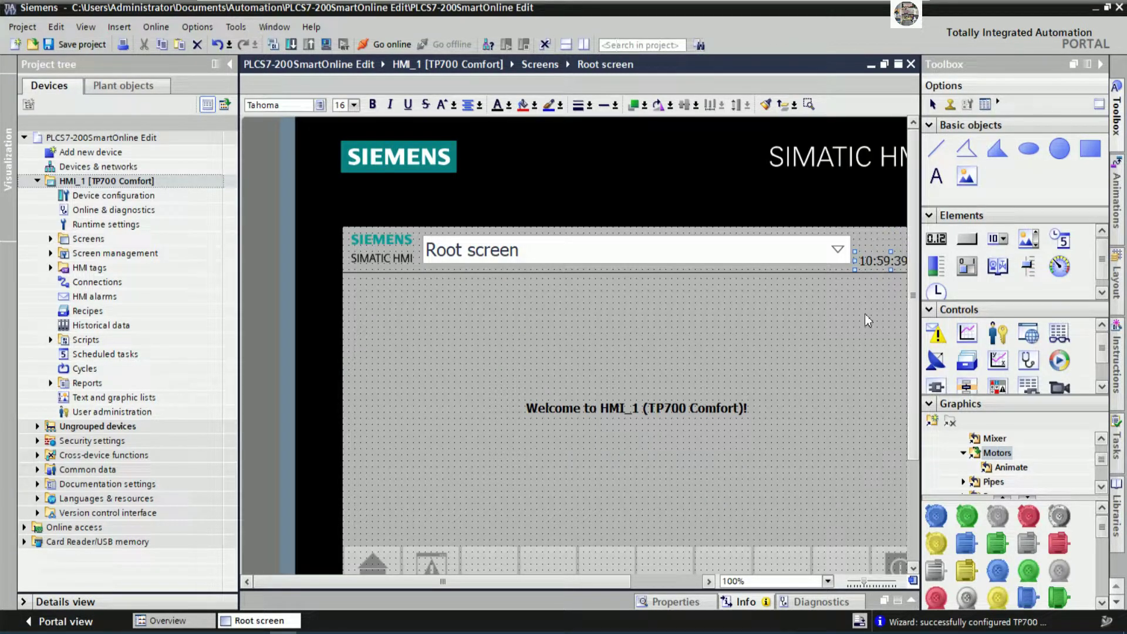
key(Delete)
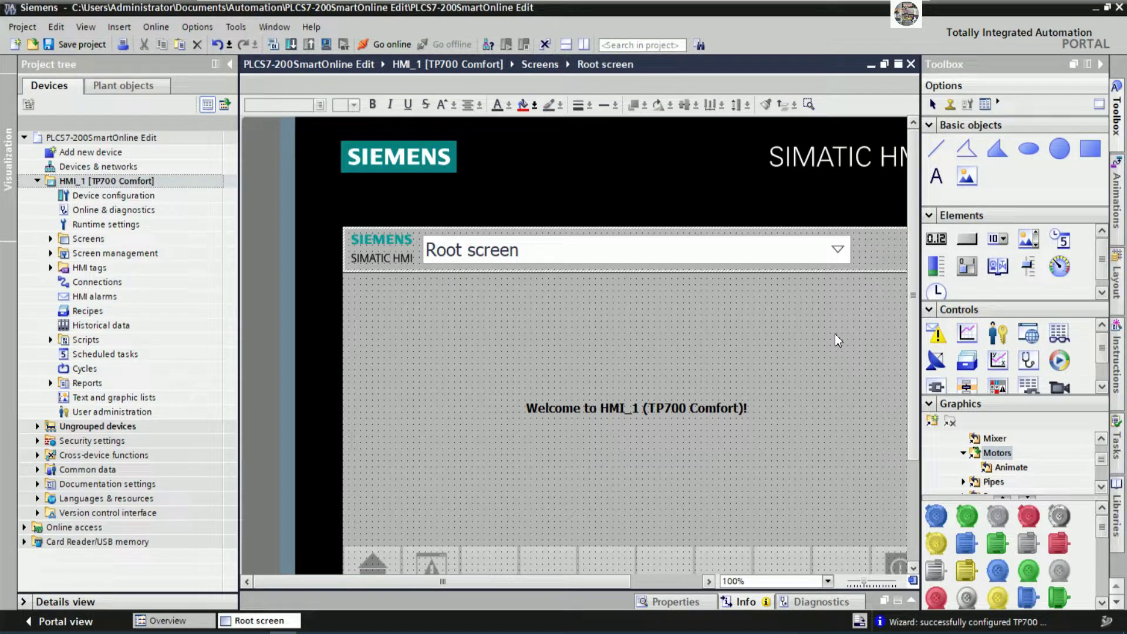
click(740, 262)
key(Delete)
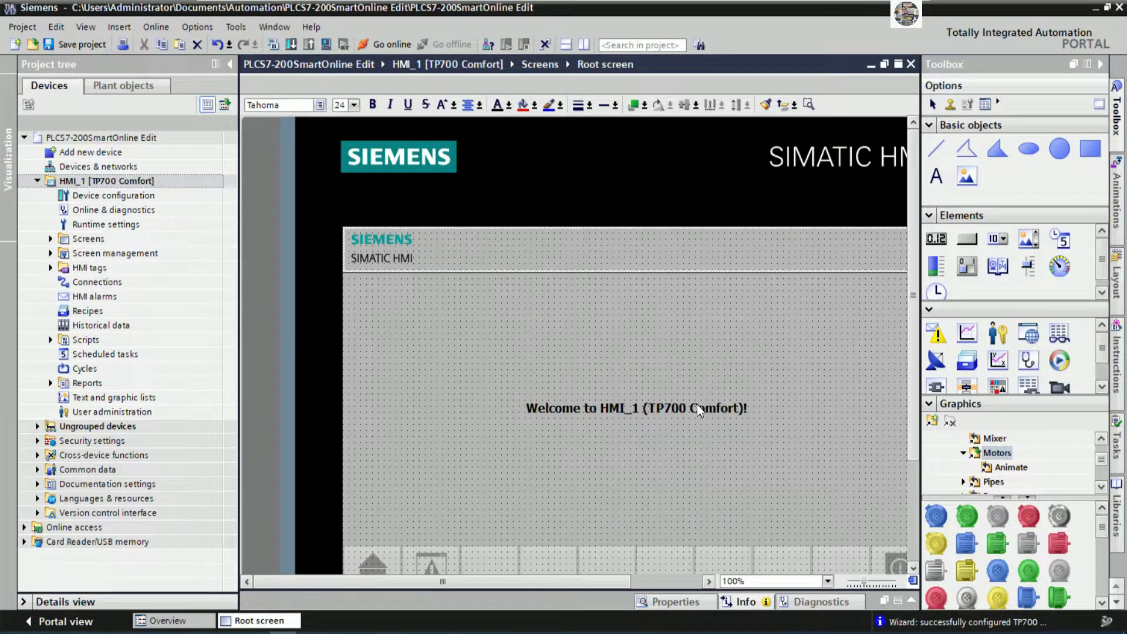
click(693, 407)
key(Delete)
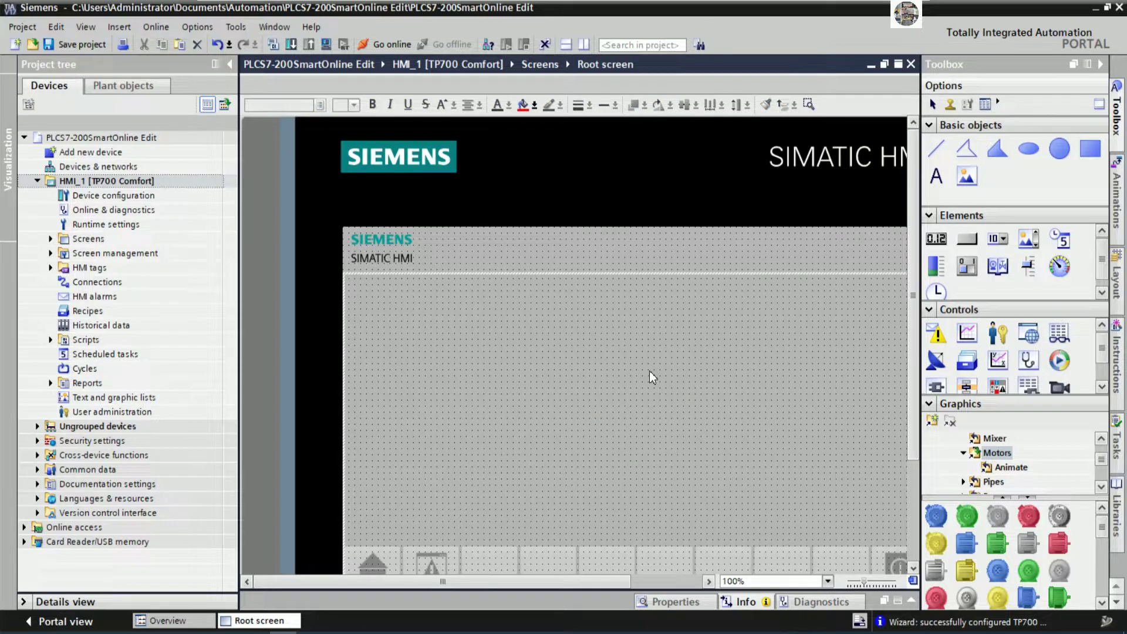
drag(569, 578, 594, 580)
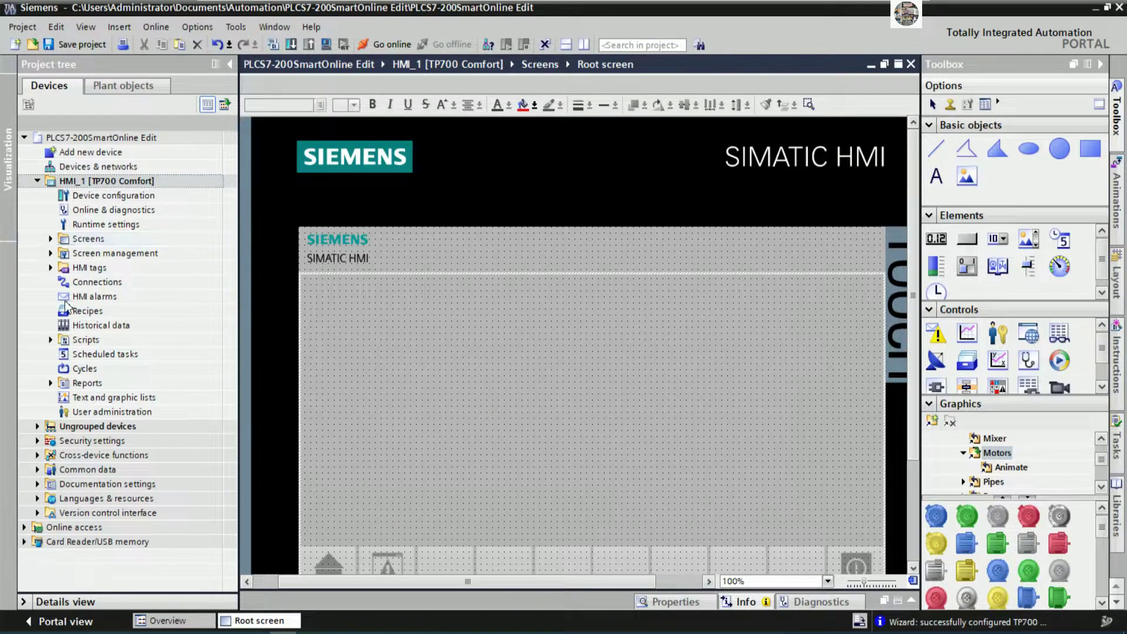
Step: Add a new connection to the HMI's Connections table and name it PLCSMART
click(95, 282)
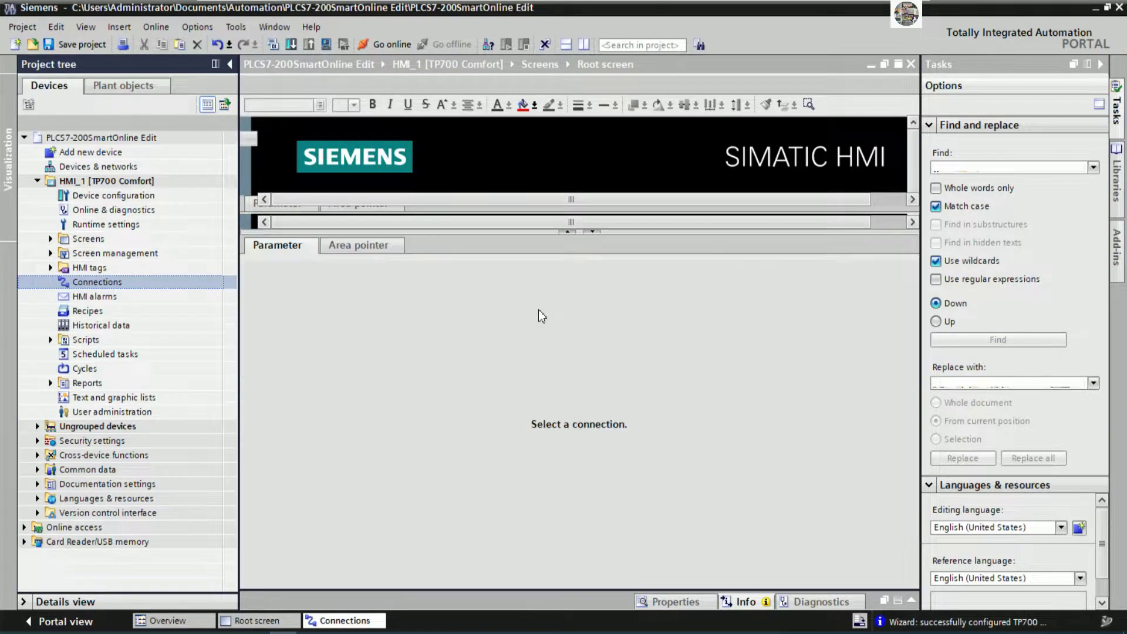
click(306, 154)
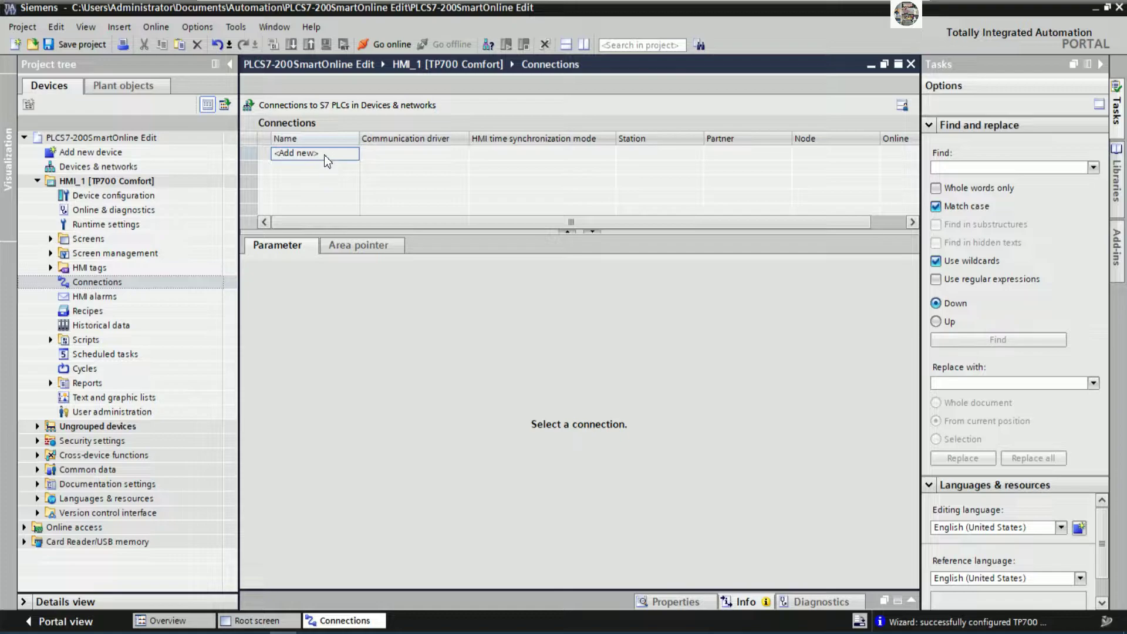
double_click(325, 154)
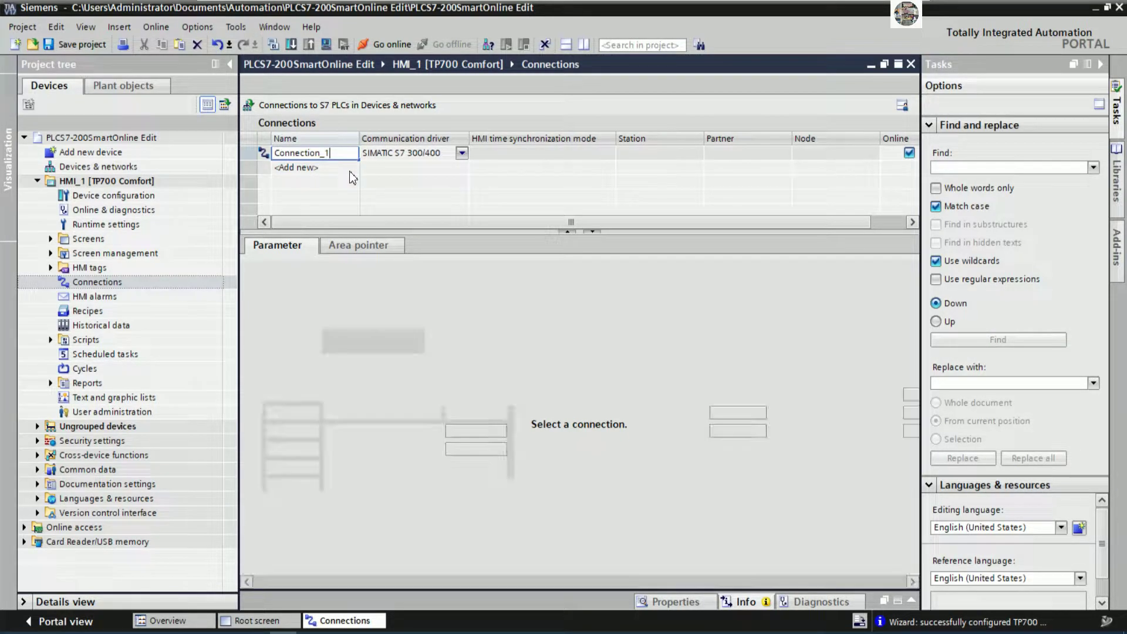
key(BackSpace)
key(BackSpace)
key(BackSpace)
key(BackSpace)
key(BackSpace)
key(BackSpace)
key(BackSpace)
key(BackSpace)
key(BackSpace)
key(BackSpace)
key(BackSpace)
key(BackSpace)
text(P)
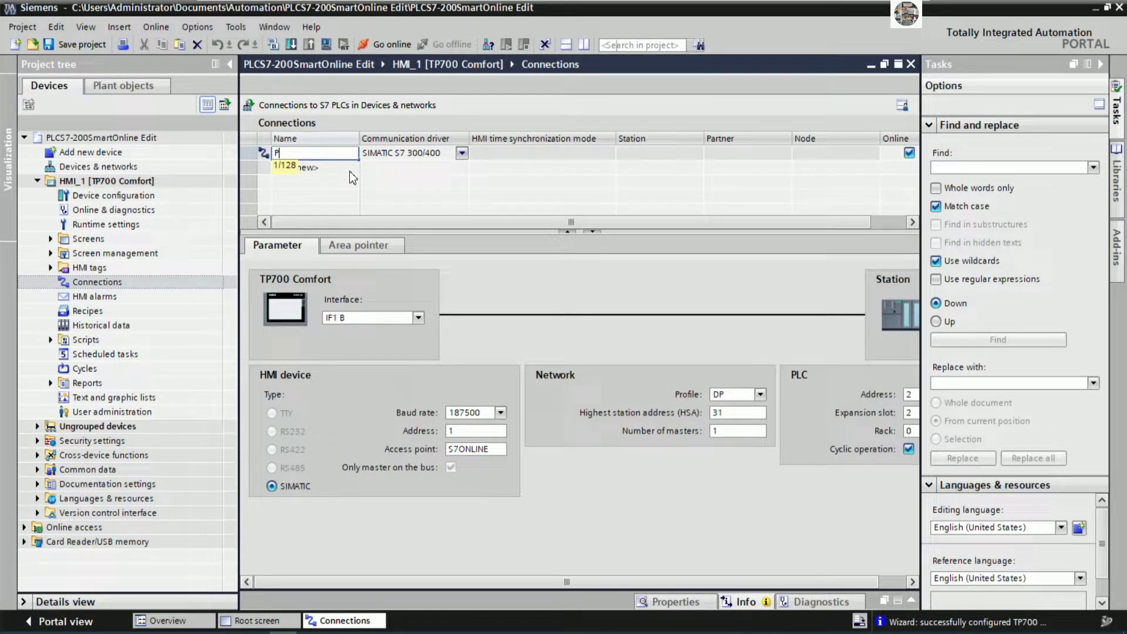
text(LCSMART)
key(Return)
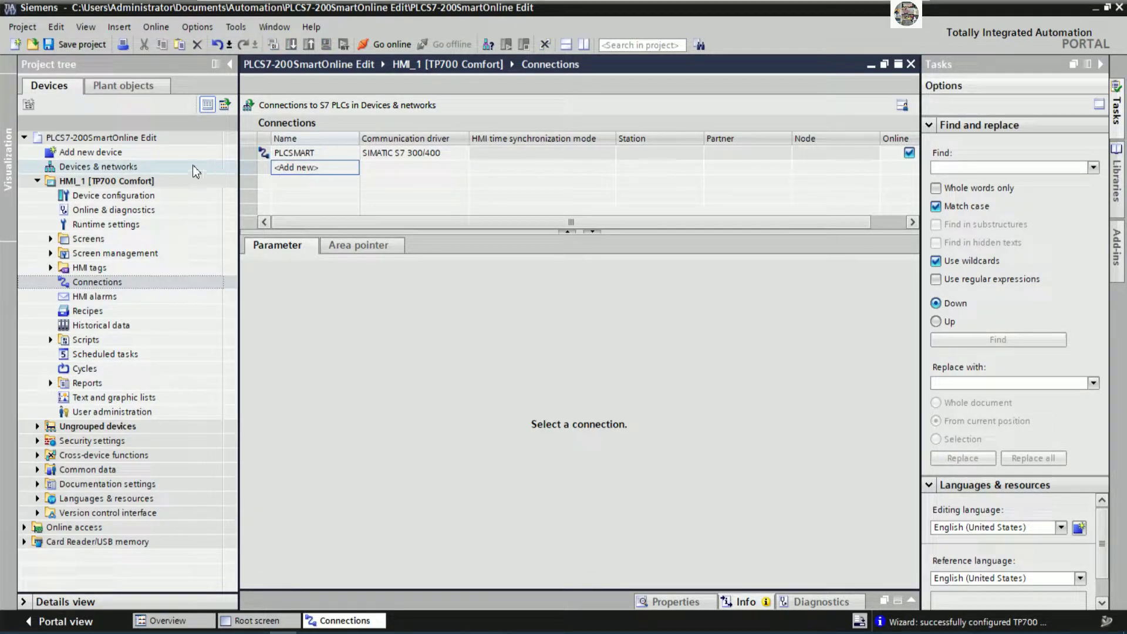
Step: Set the communication driver of the PLCSMART connection to SIMATIC S7 200
click(458, 153)
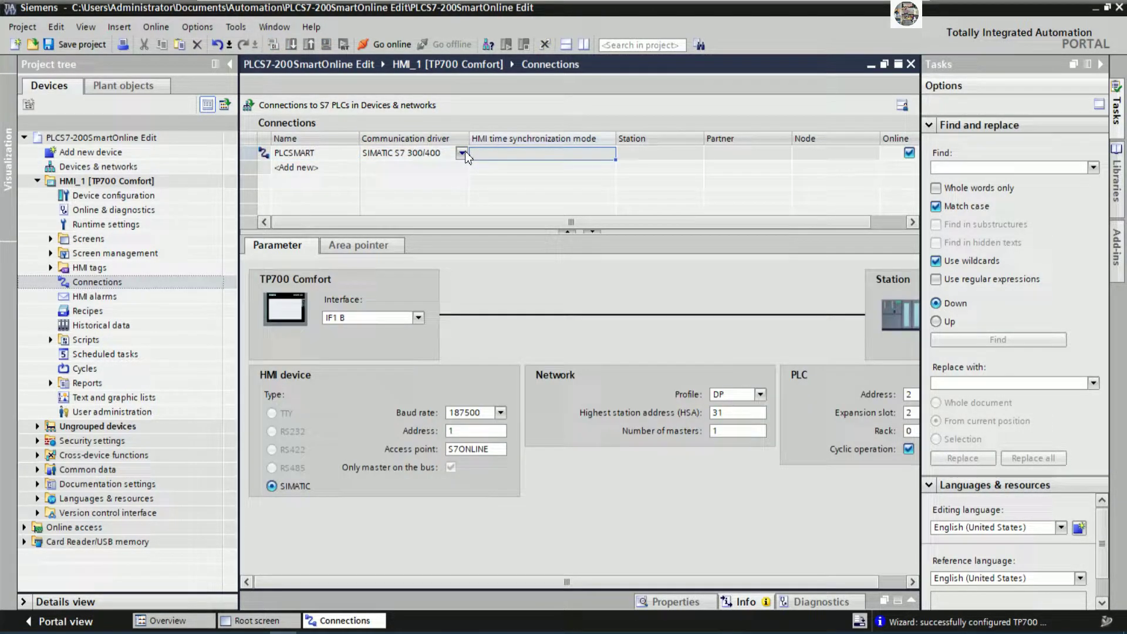
click(465, 152)
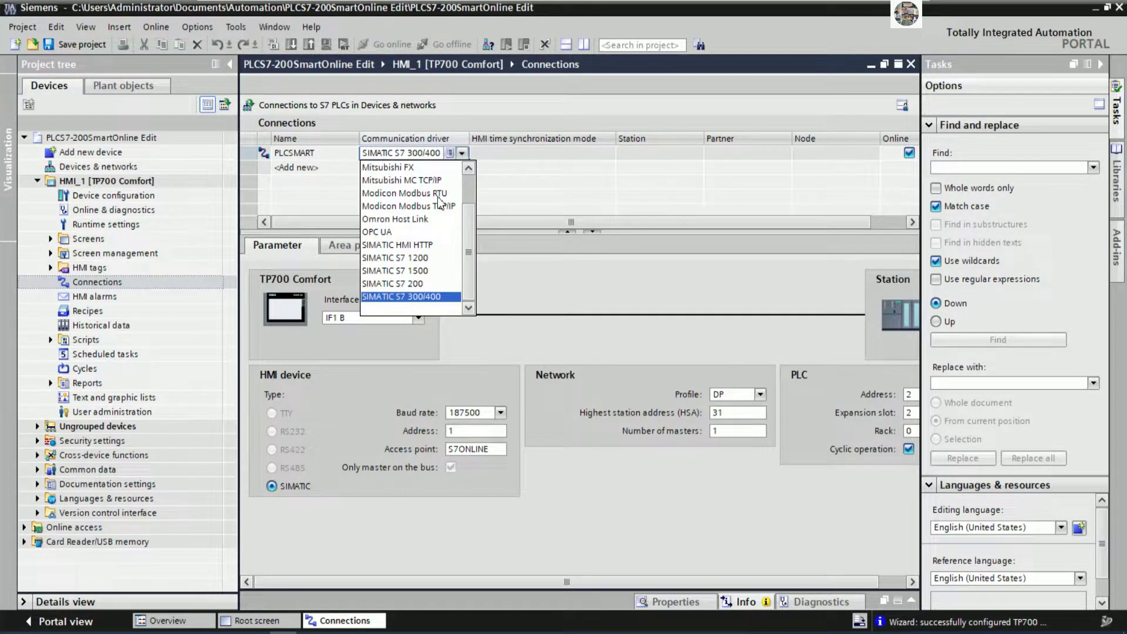
click(432, 259)
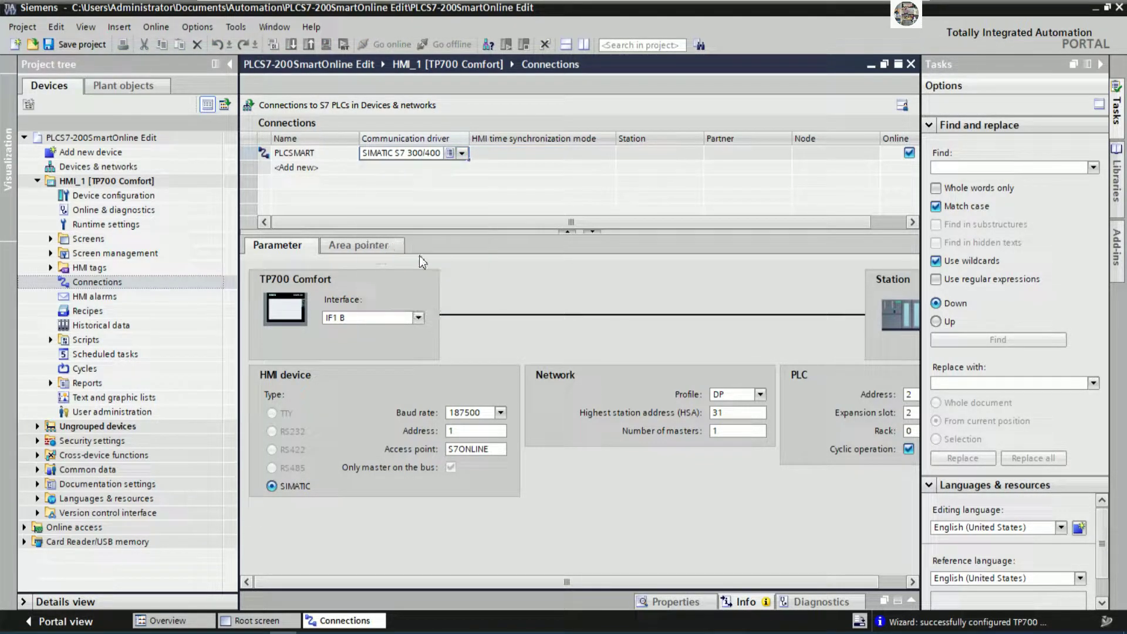
click(462, 154)
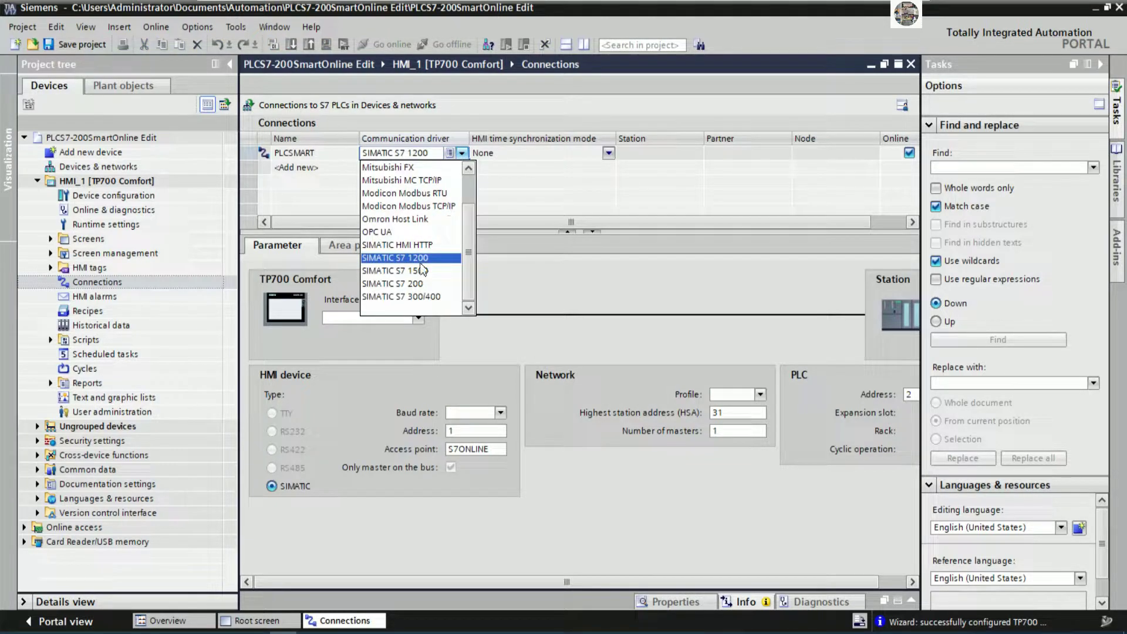
click(392, 284)
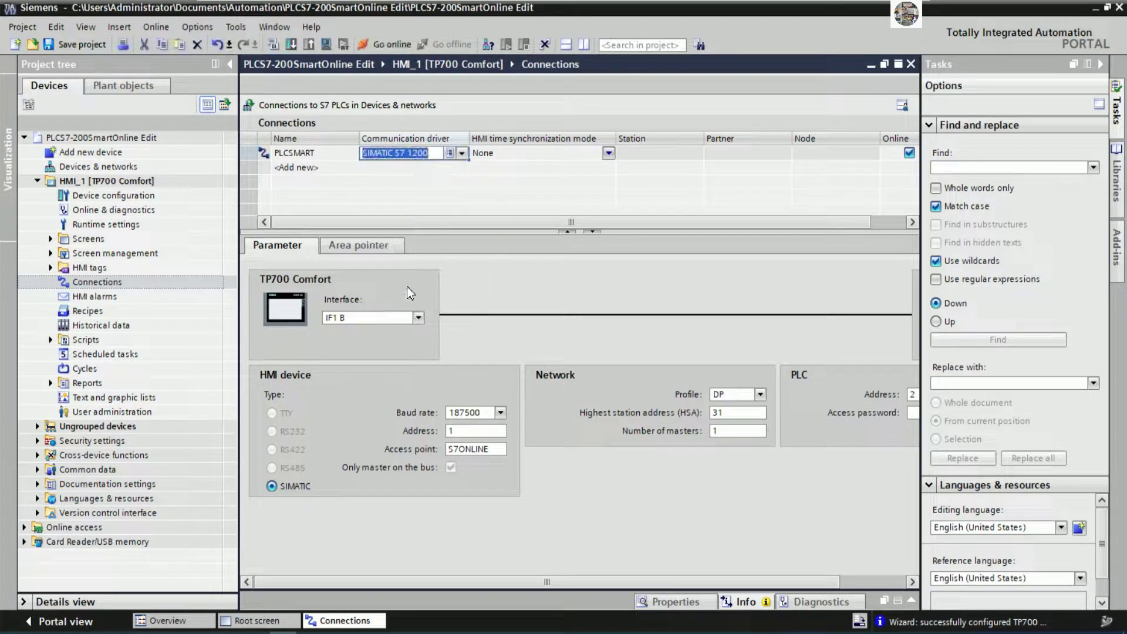
Step: Set the TP700 Comfort's interface for the PLCSMART connection to ETHERNET
click(418, 317)
click(411, 330)
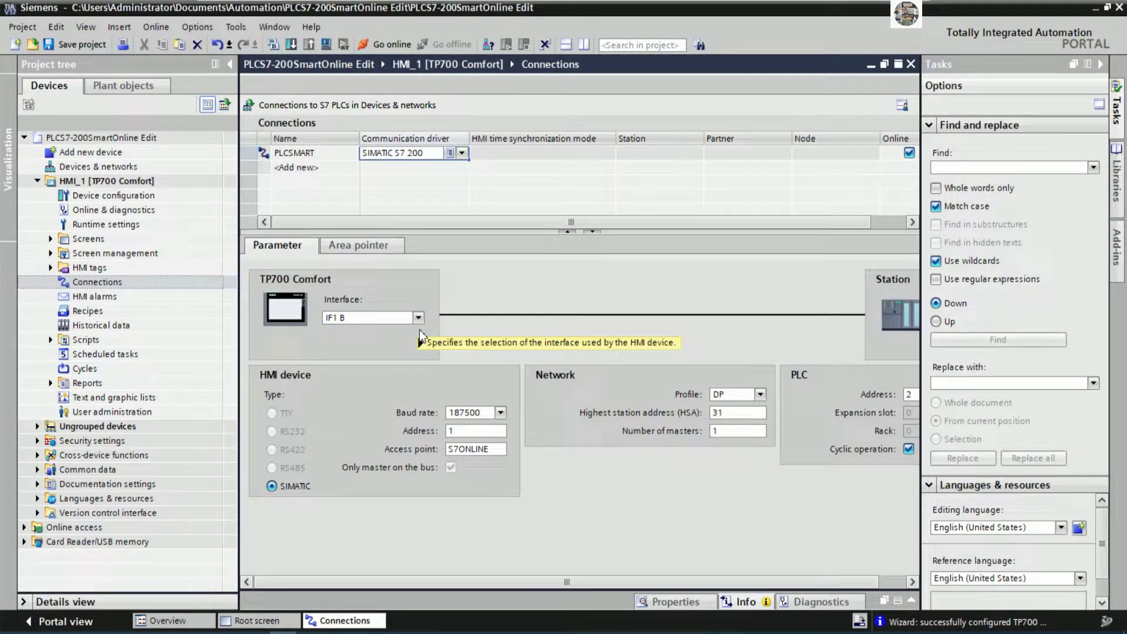
click(418, 317)
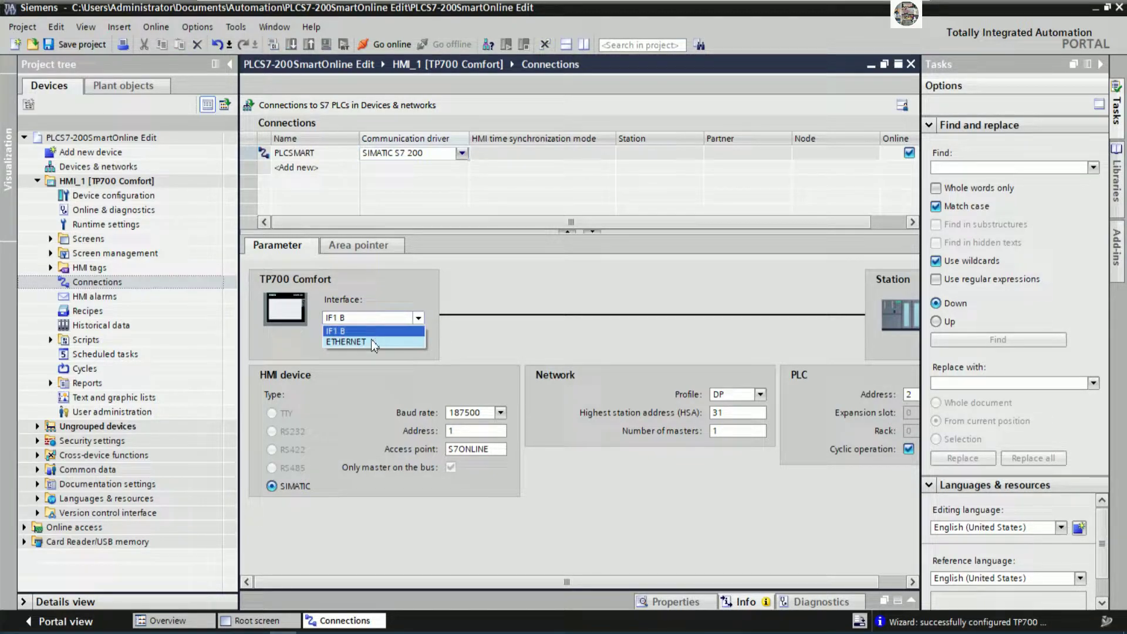
click(371, 340)
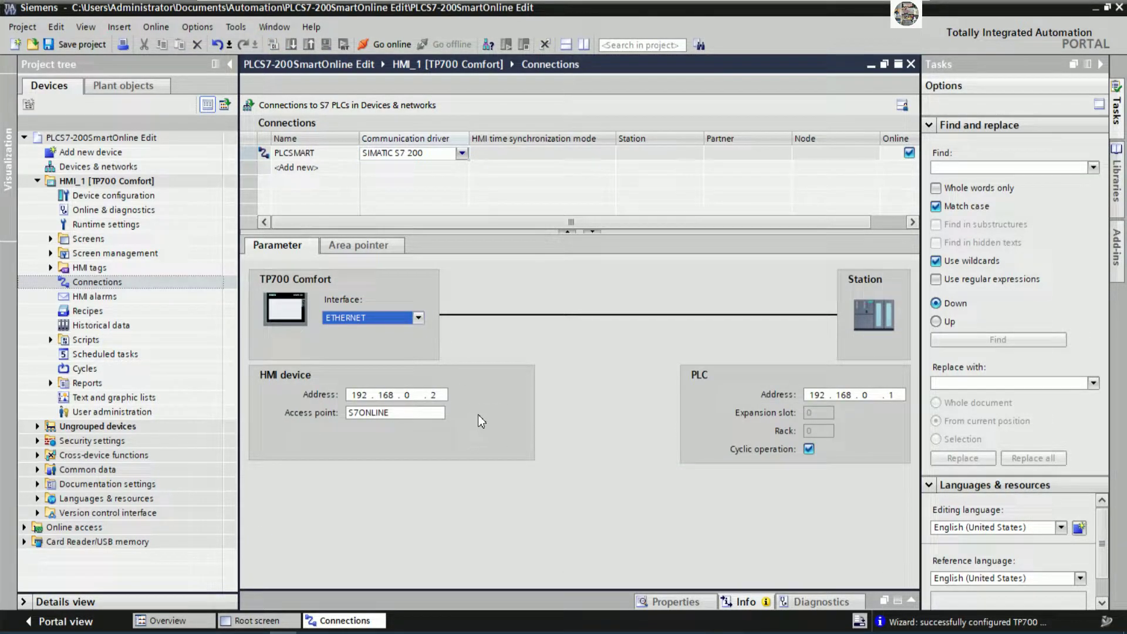
Step: Set the HMI device address to 192.168.2.253 and the PLC address to 192.168.2.1, checking the PLC's IP in STEP 7-Micro/WIN SMART
double_click(436, 398)
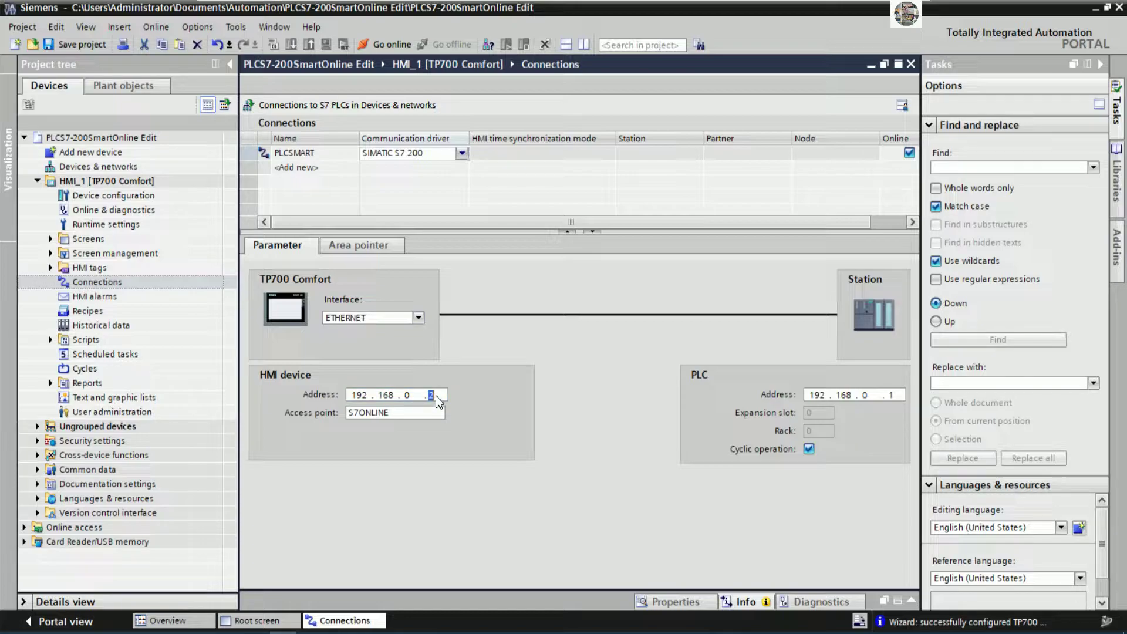
text(253)
double_click(896, 398)
double_click(406, 395)
text(2)
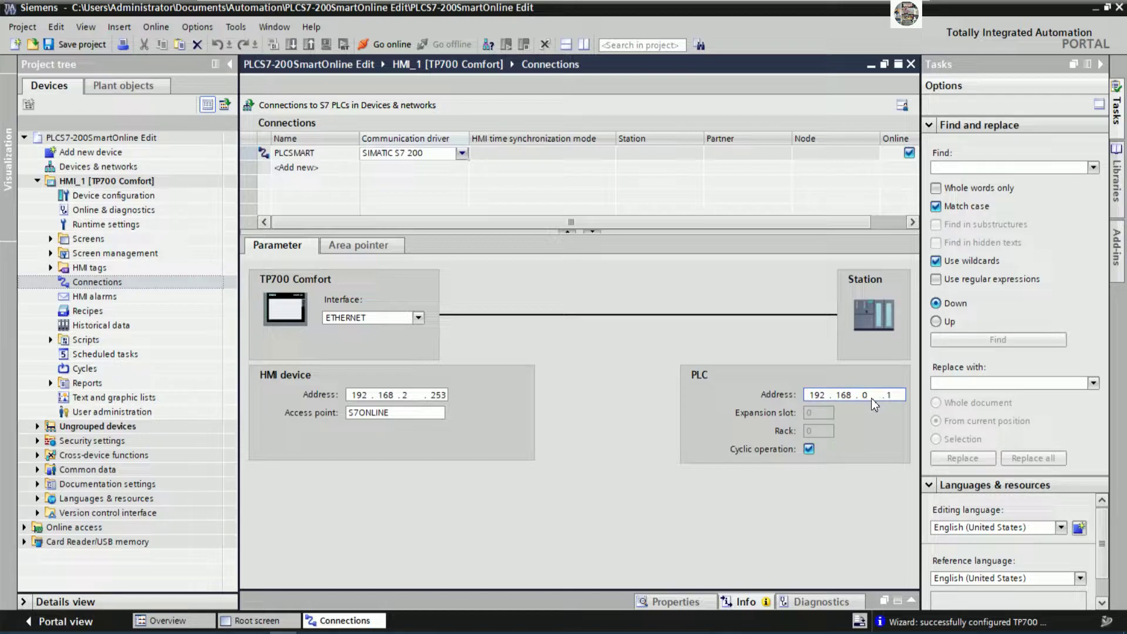
double_click(872, 398)
text(2)
double_click(891, 395)
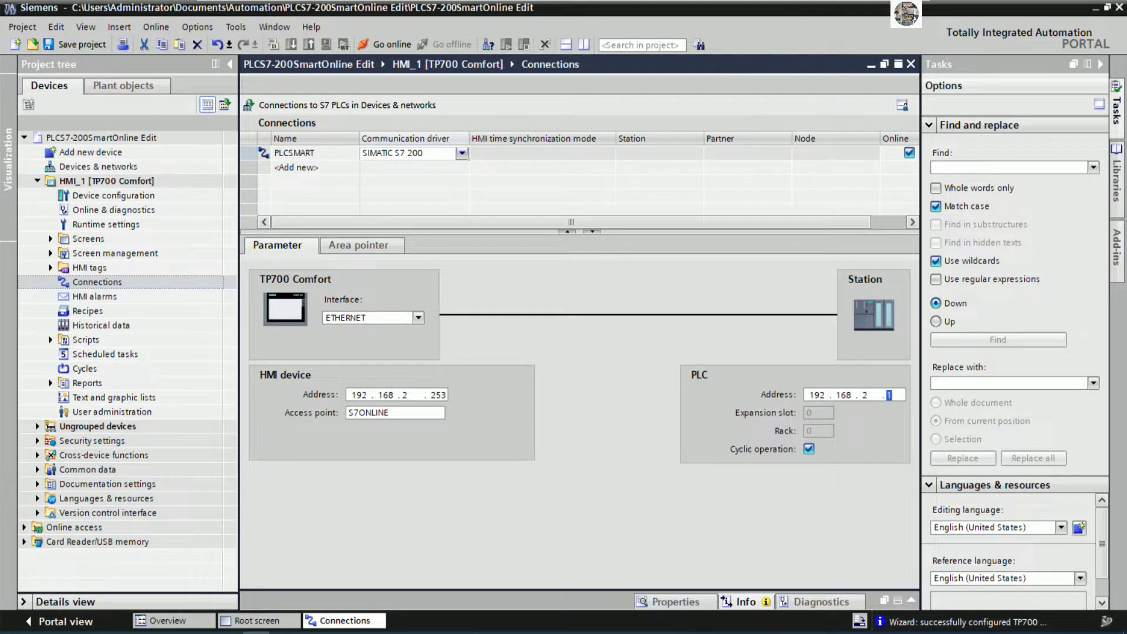
click(269, 632)
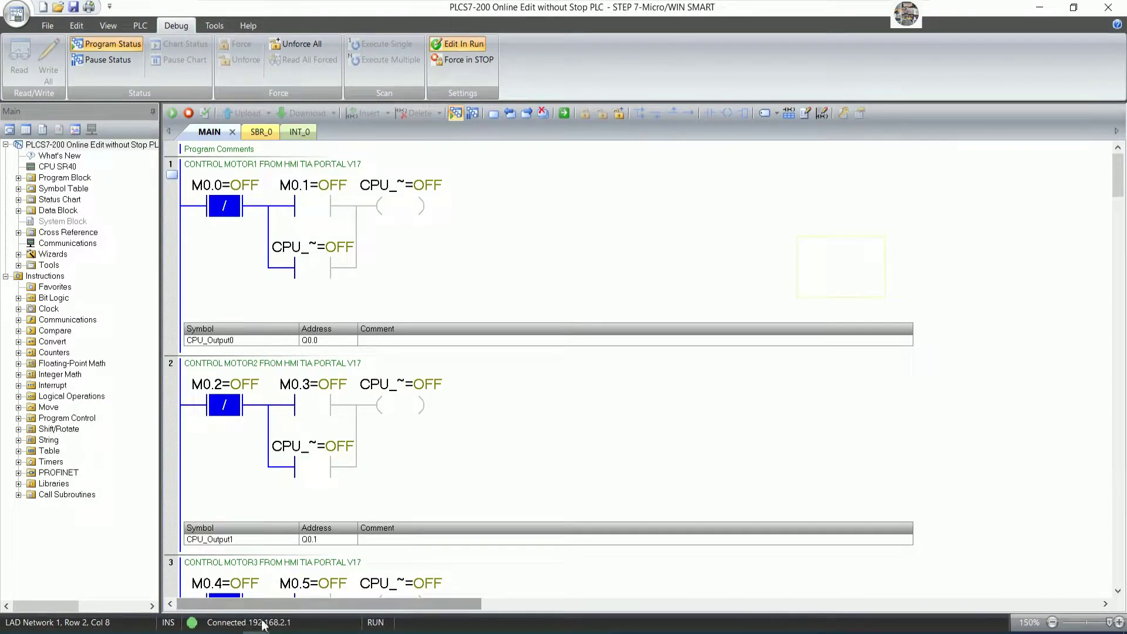
click(284, 632)
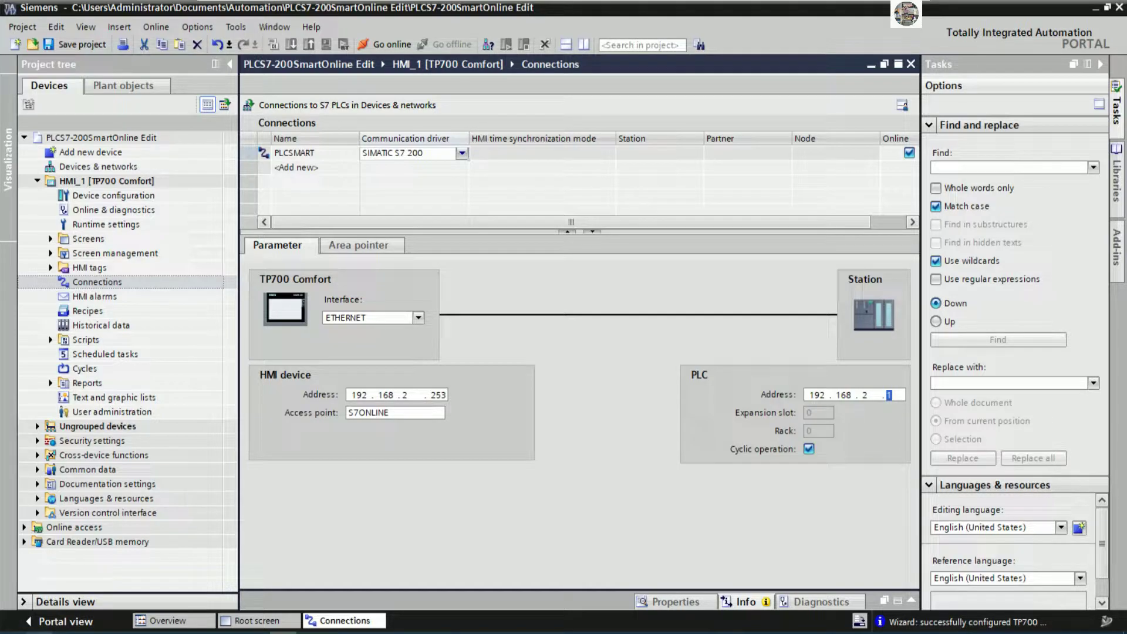
Step: In the Windows Control Panel's Set PG/PC Interface, assign S7ONLINE (STEP 7) to the Intel(R) 82574L Gigabit adapter with TCP/IP protocol and accept the warning
click(59, 632)
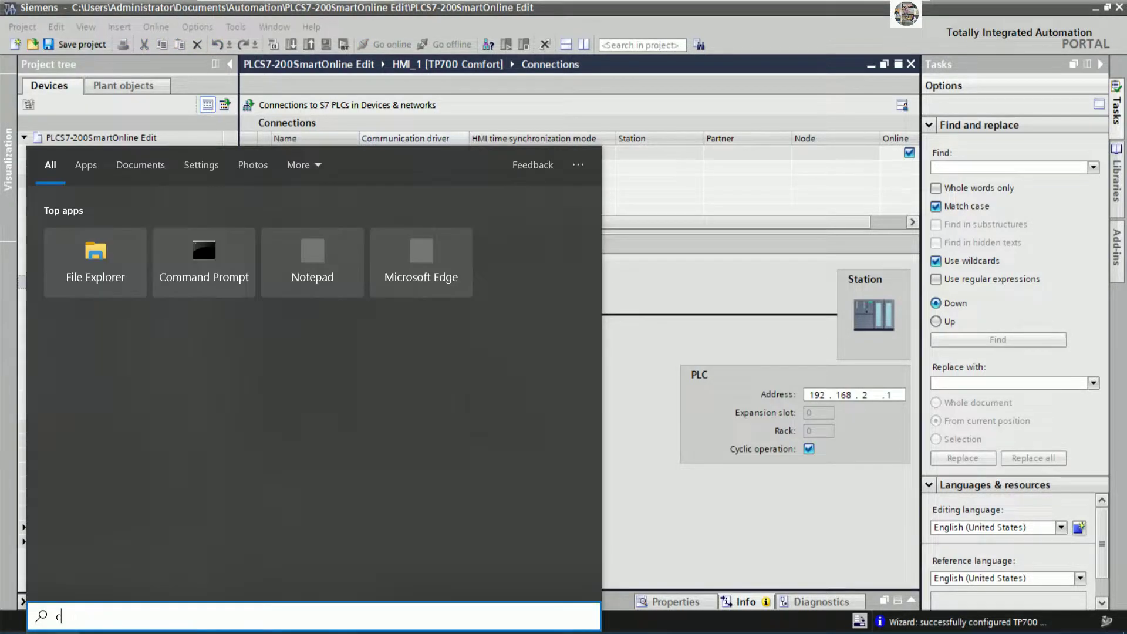
text(c)
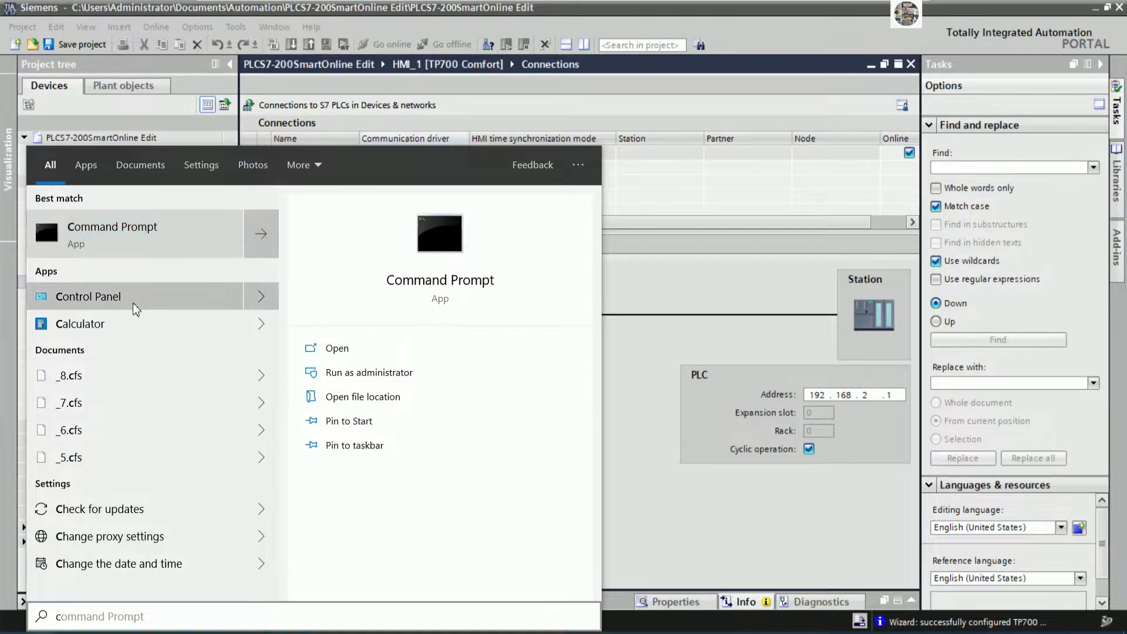
key(Escape)
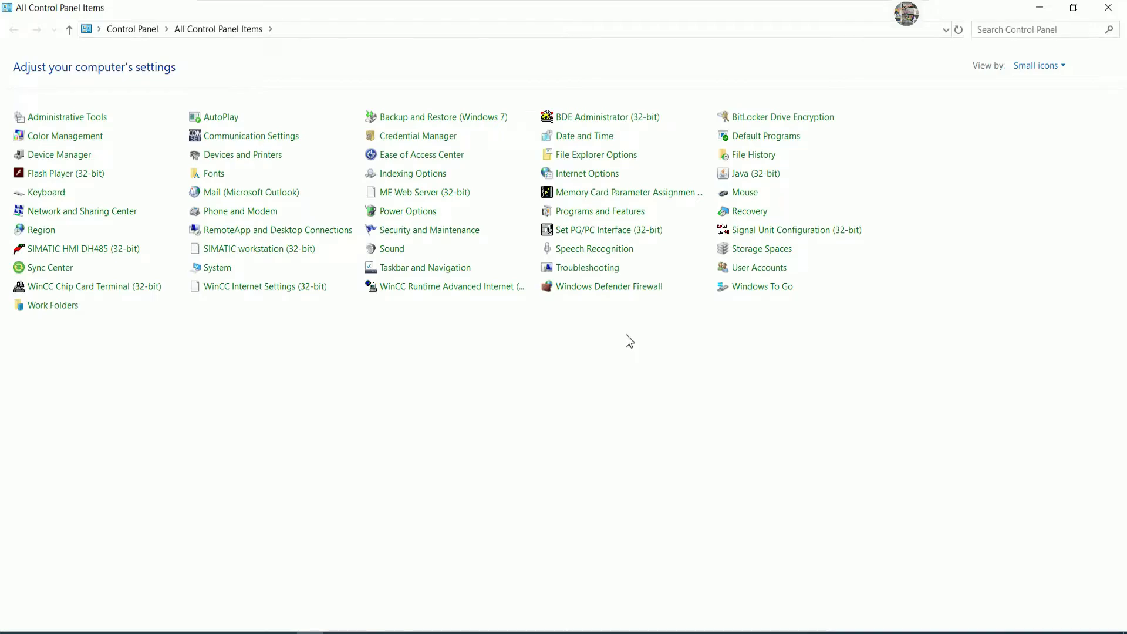
click(611, 233)
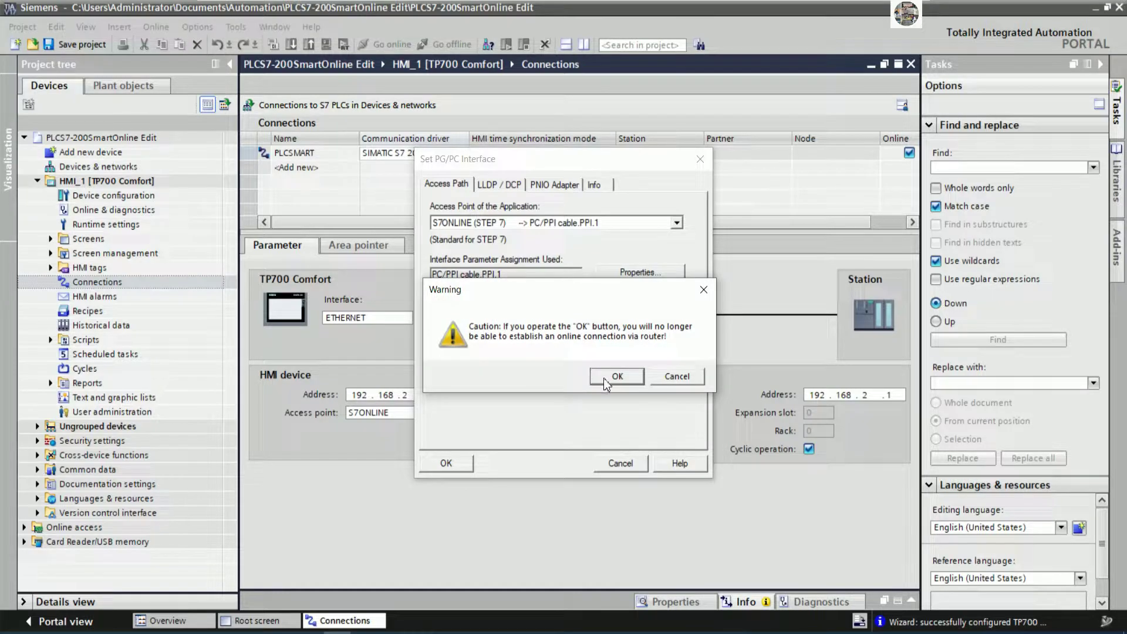
click(610, 377)
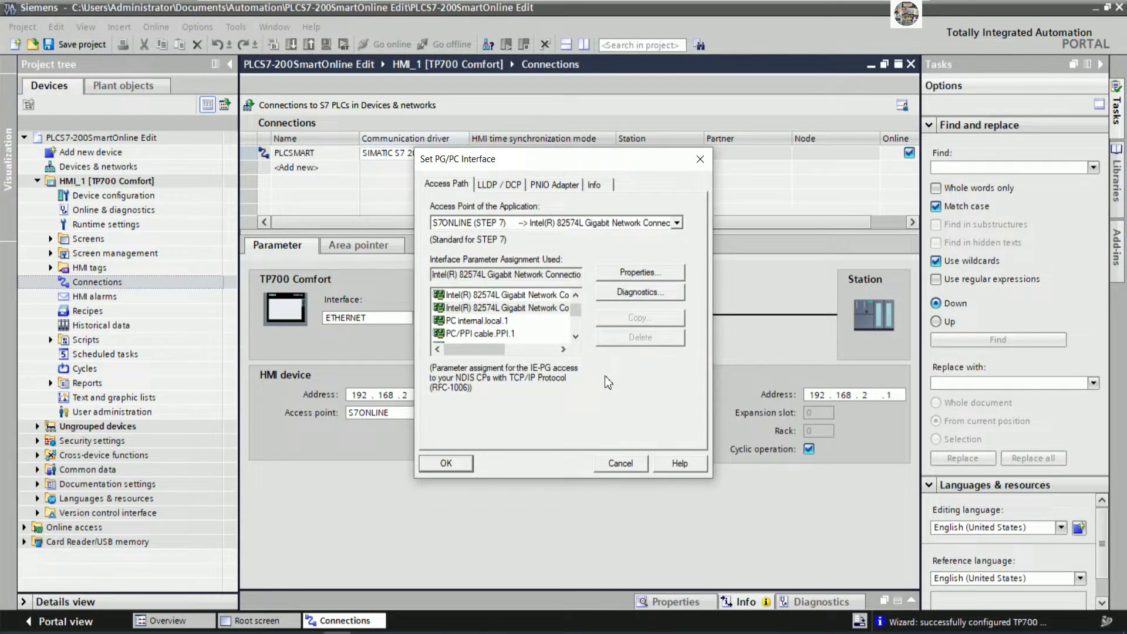
click(461, 463)
click(541, 386)
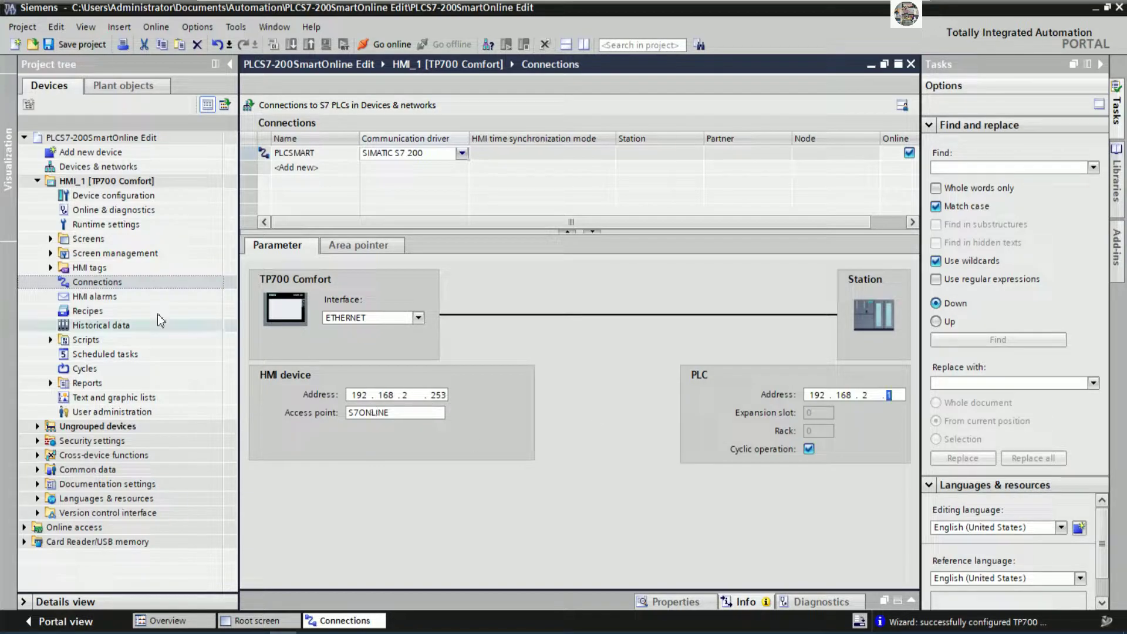
Step: Show all HMI tags of the TP700 Comfort and add a new tag named STOPMOTOR1
click(50, 269)
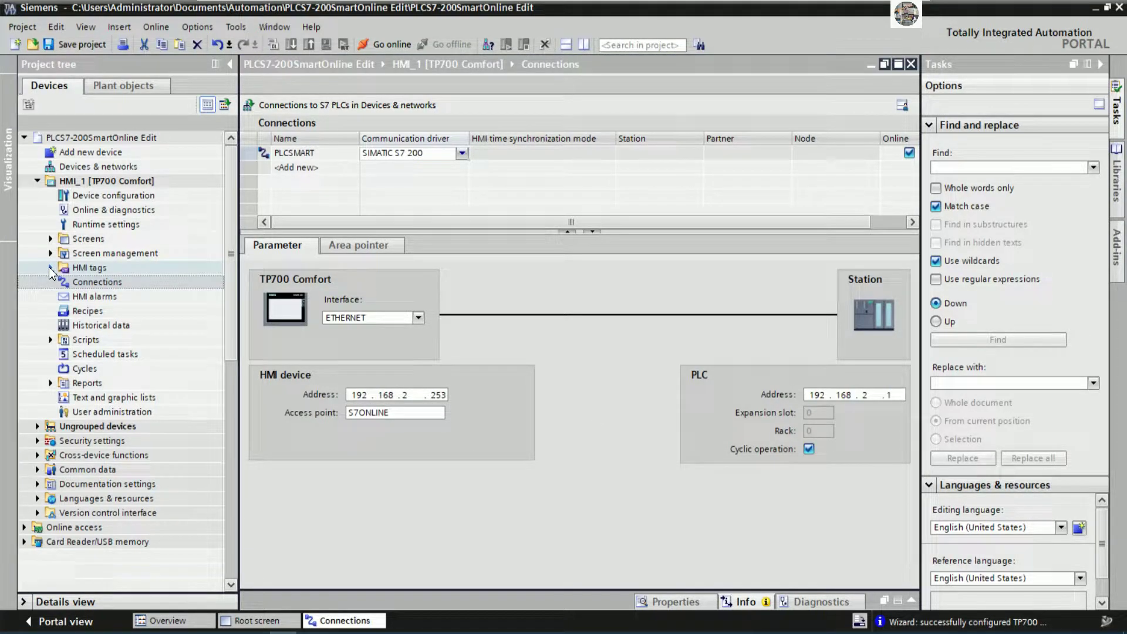
double_click(126, 283)
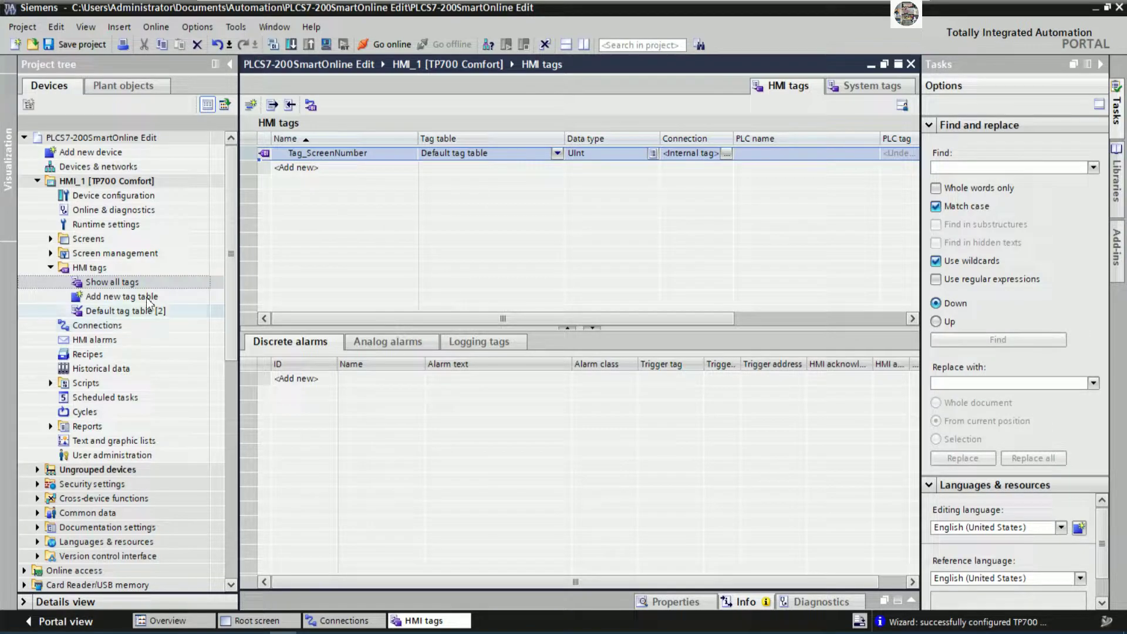
click(316, 167)
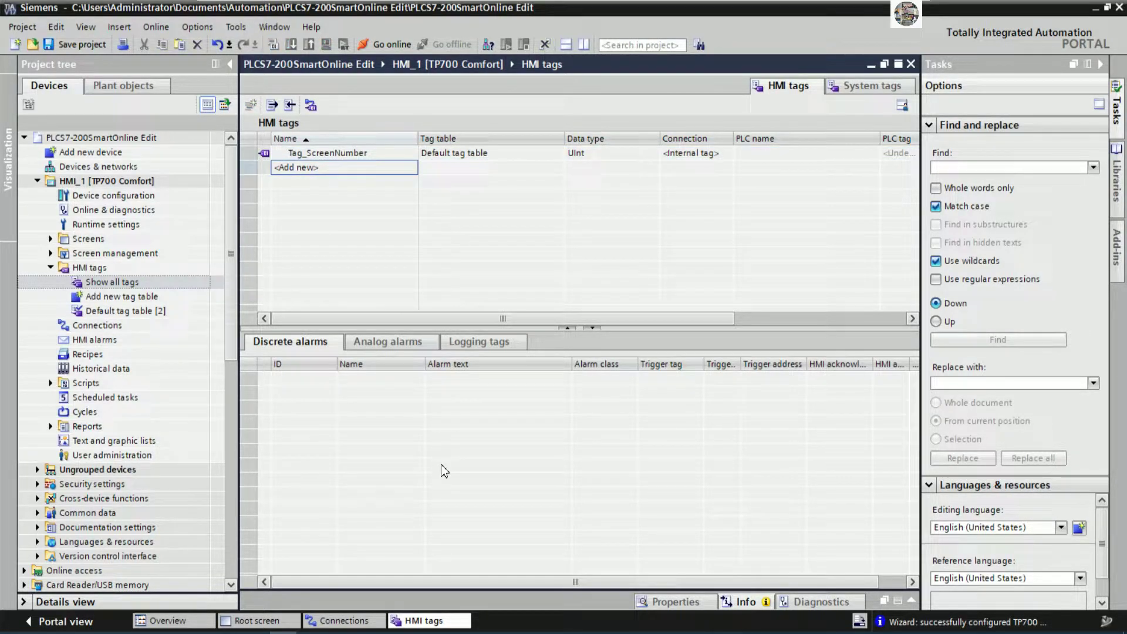
double_click(351, 168)
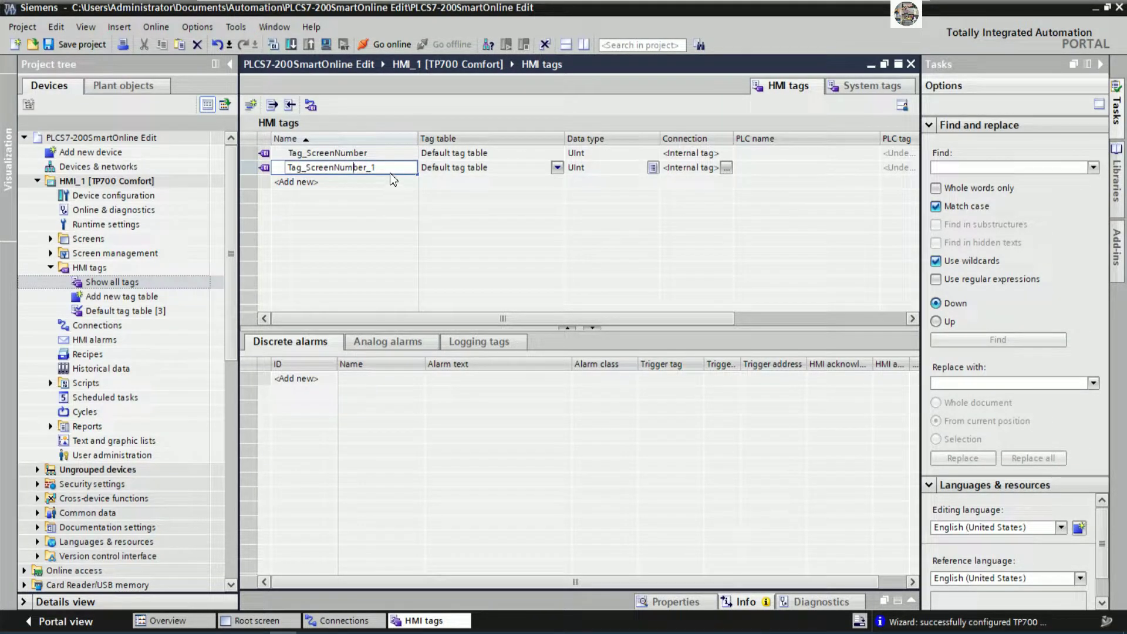
key(shift+Home)
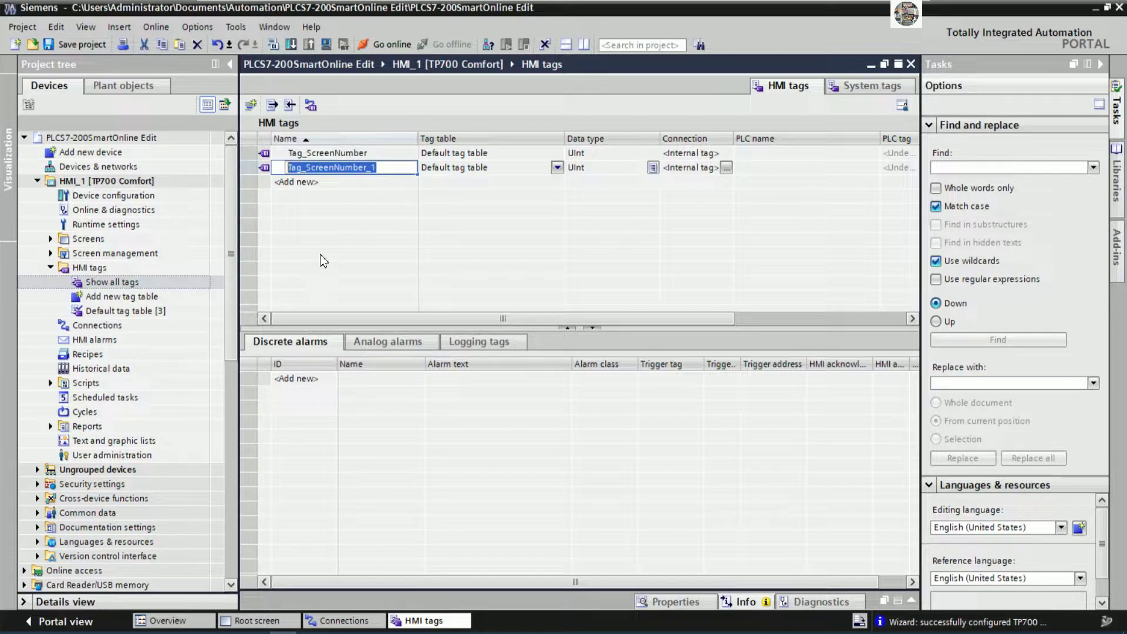
text(st)
key(BackSpace)
key(BackSpace)
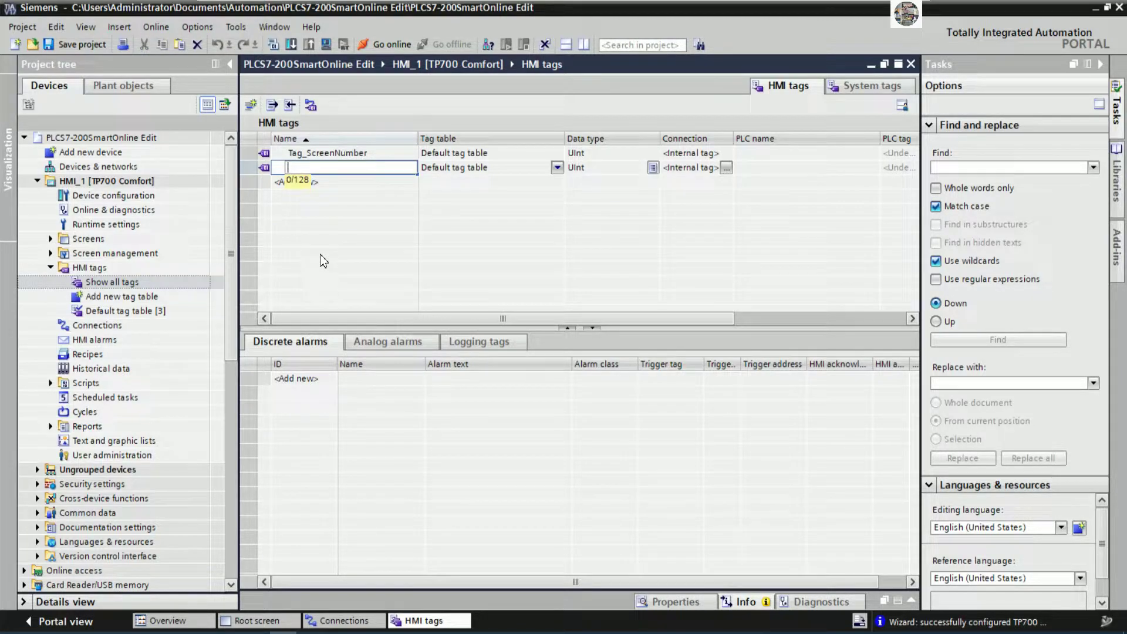
text(STOPMOTOR1)
key(Return)
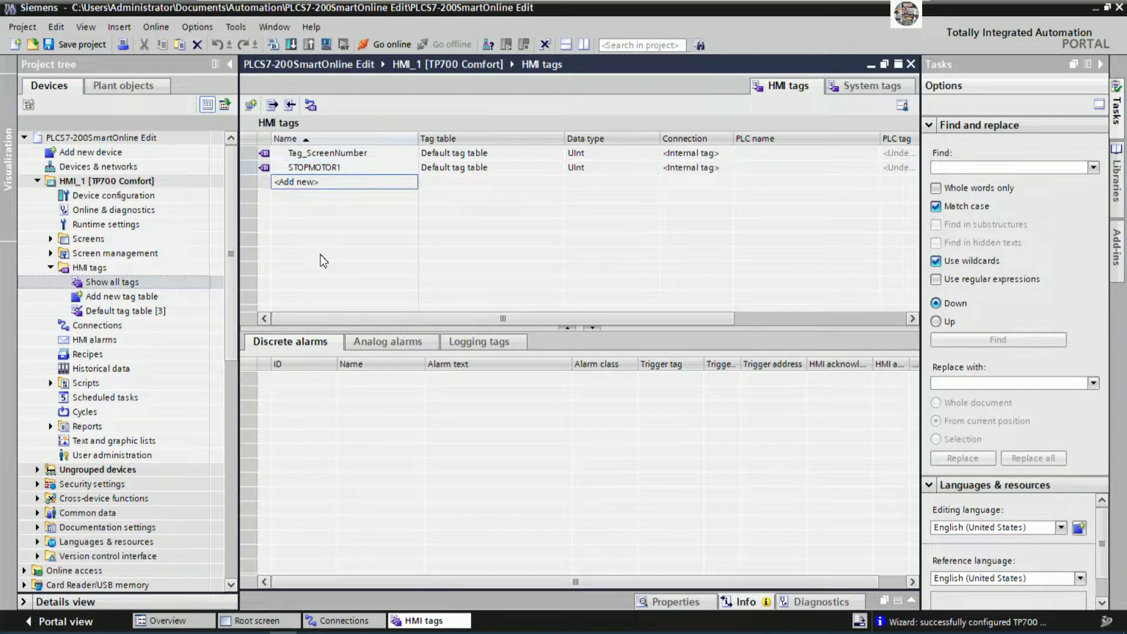
Step: Set the data type of the STOPMOTOR1 tag to Bool
click(584, 170)
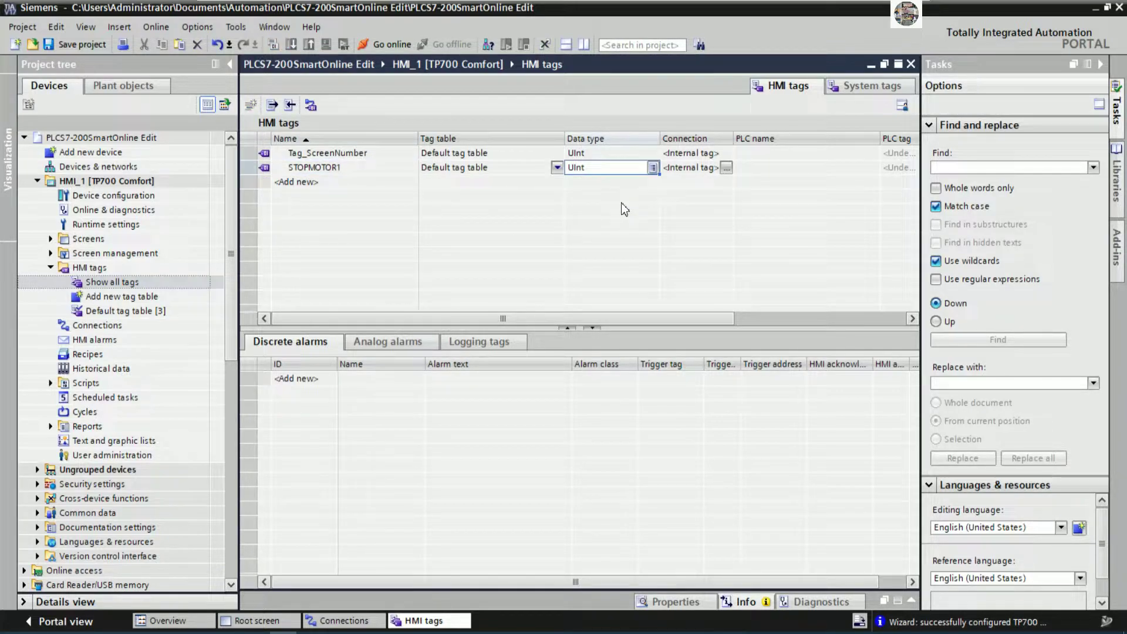
key(BackSpace)
text(Bool)
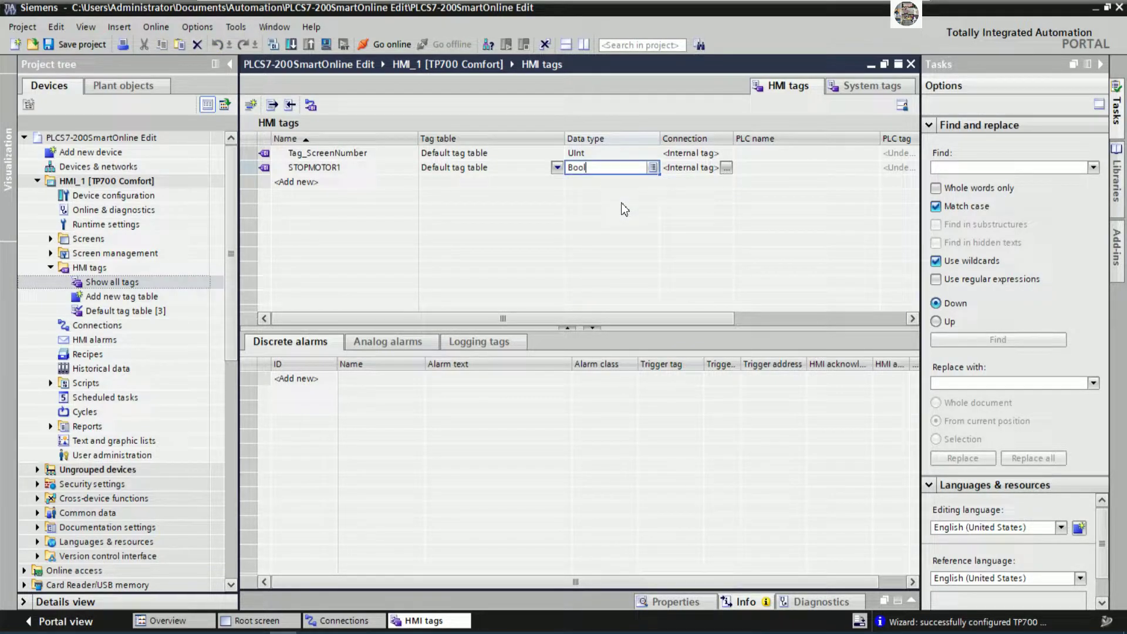
key(Return)
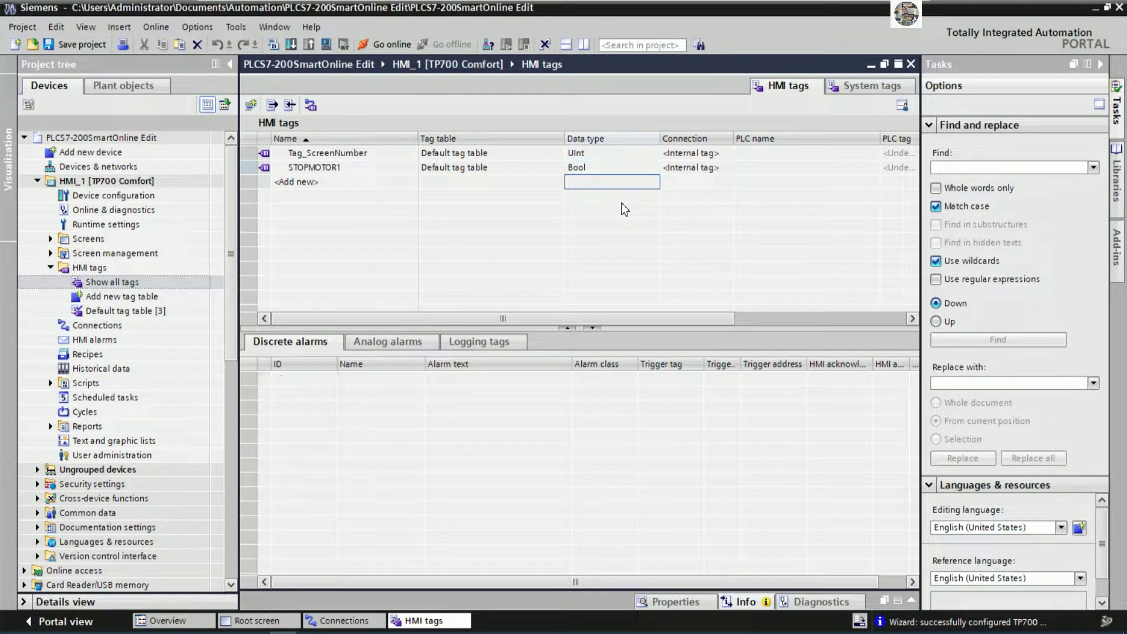
Step: Assign the STOPMOTOR1 tag to the PLCSMART connection
click(727, 167)
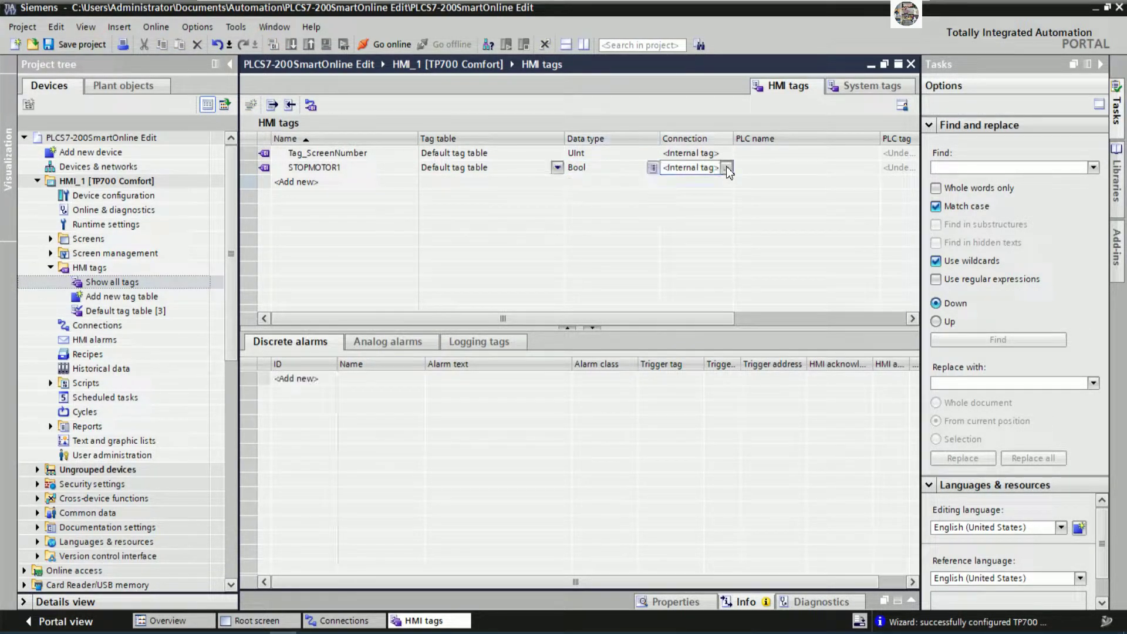
click(727, 167)
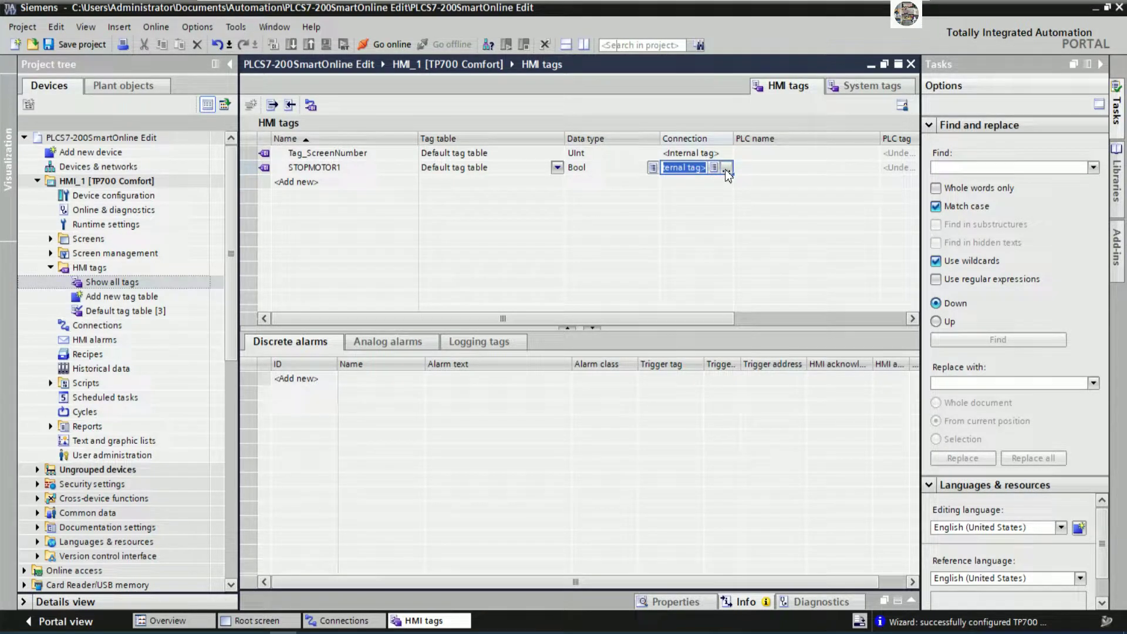
click(726, 168)
click(726, 169)
click(724, 169)
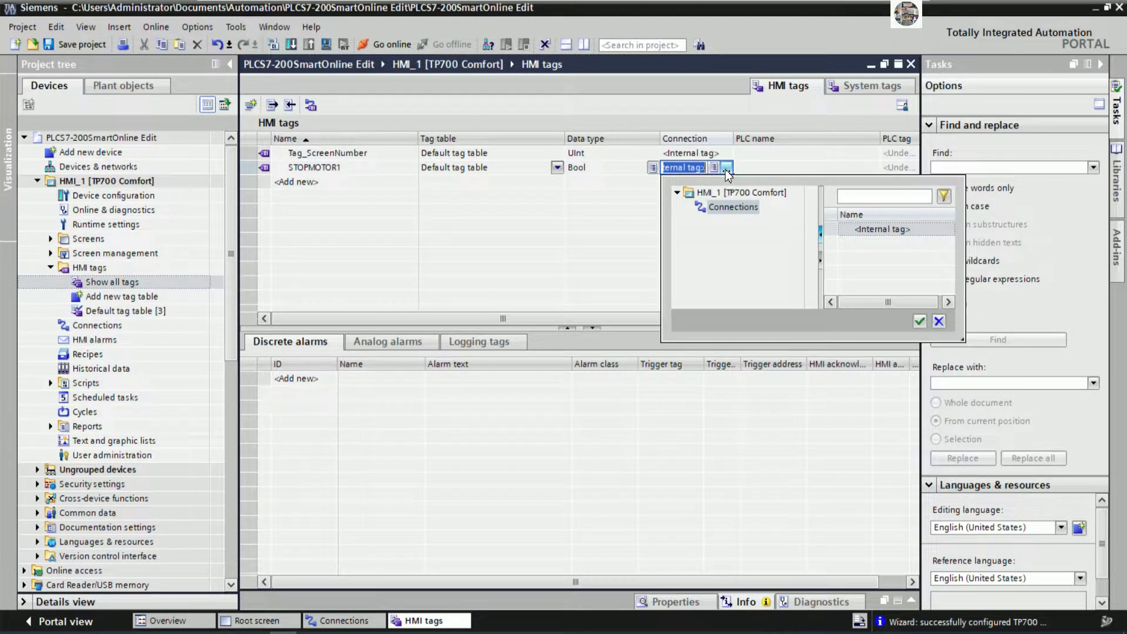
double_click(865, 241)
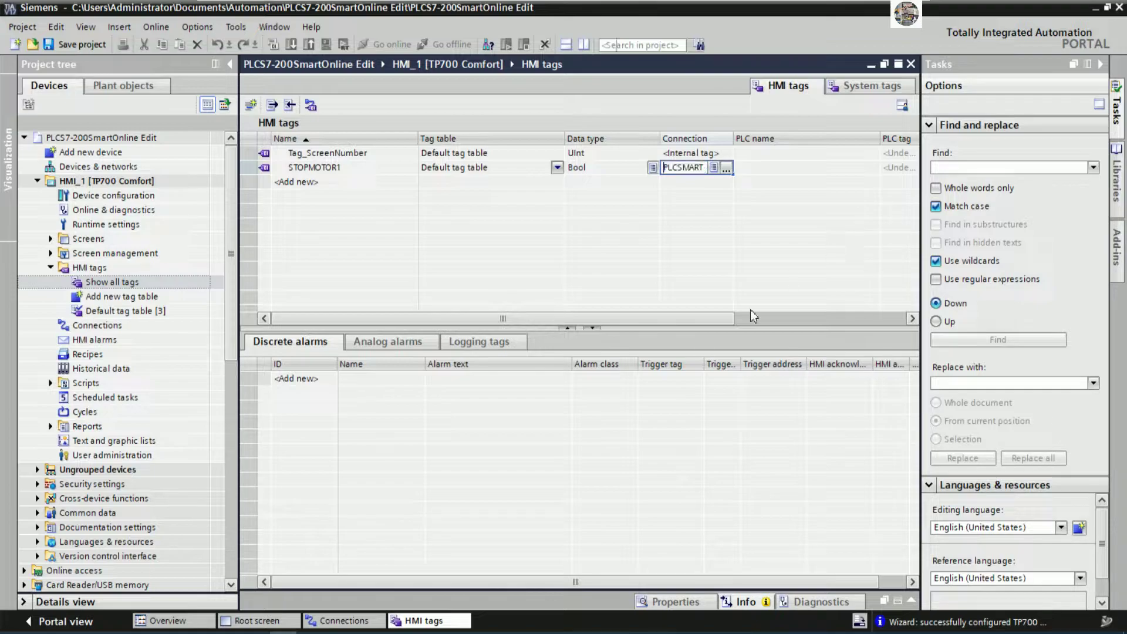
Step: Change the operand identifier of the STOPMOTOR1 tag's address to M, giving the address M 0.0
drag(713, 318, 788, 322)
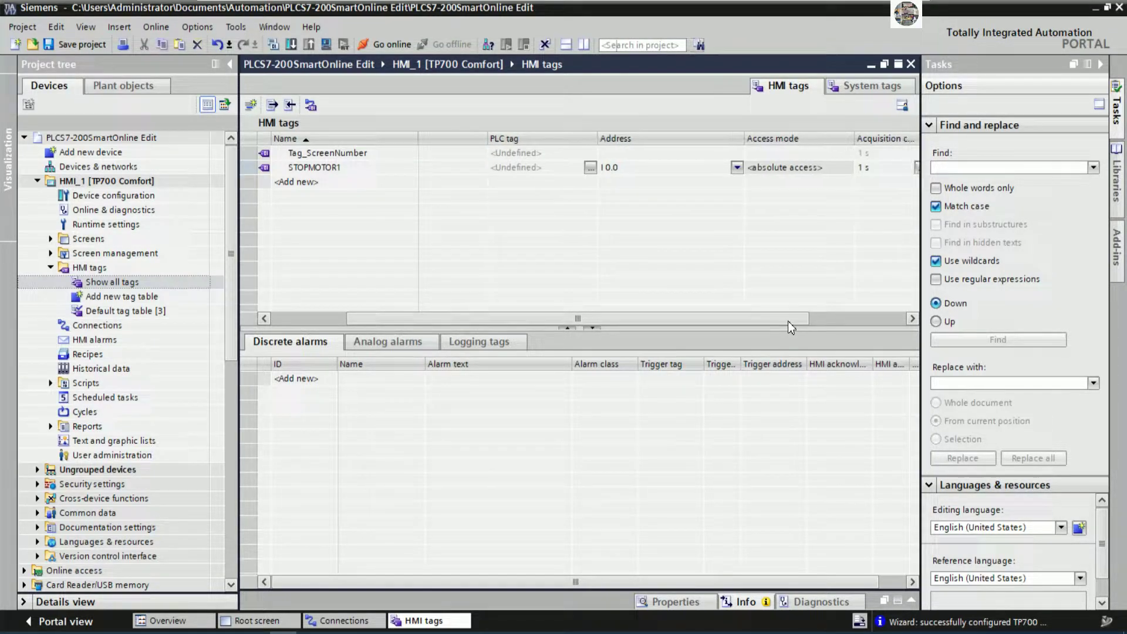
click(737, 169)
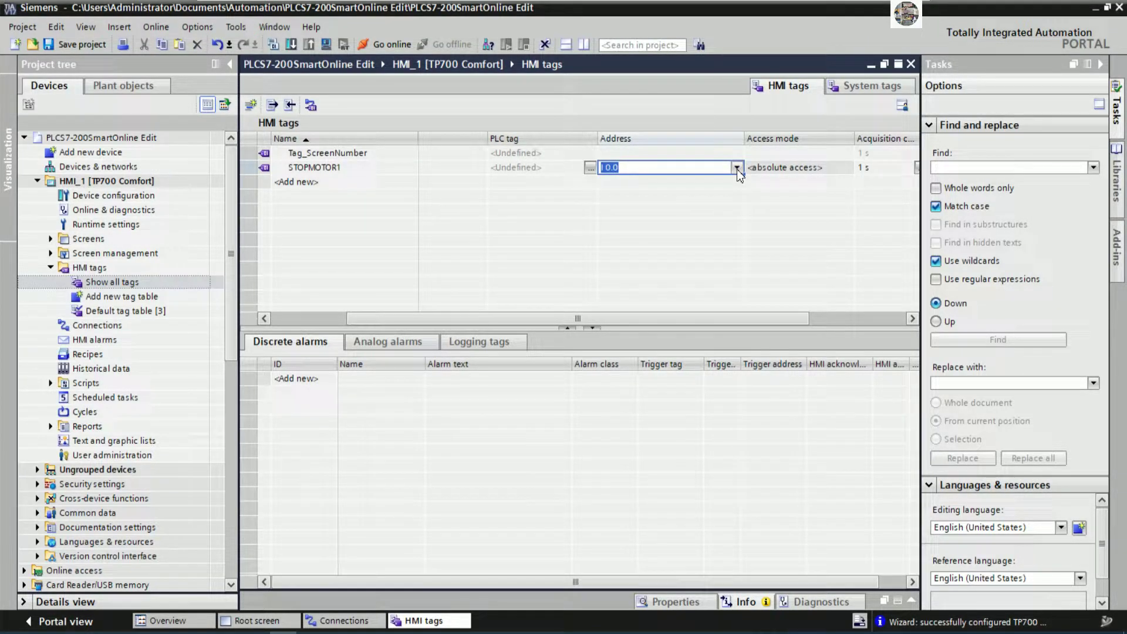
click(754, 195)
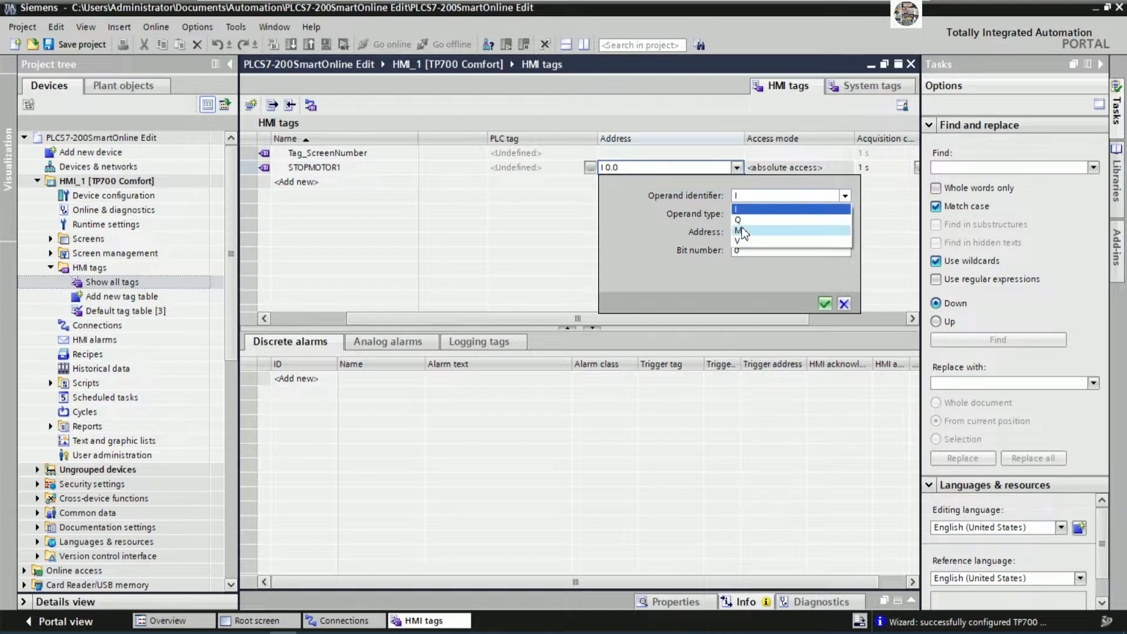
click(742, 227)
click(825, 303)
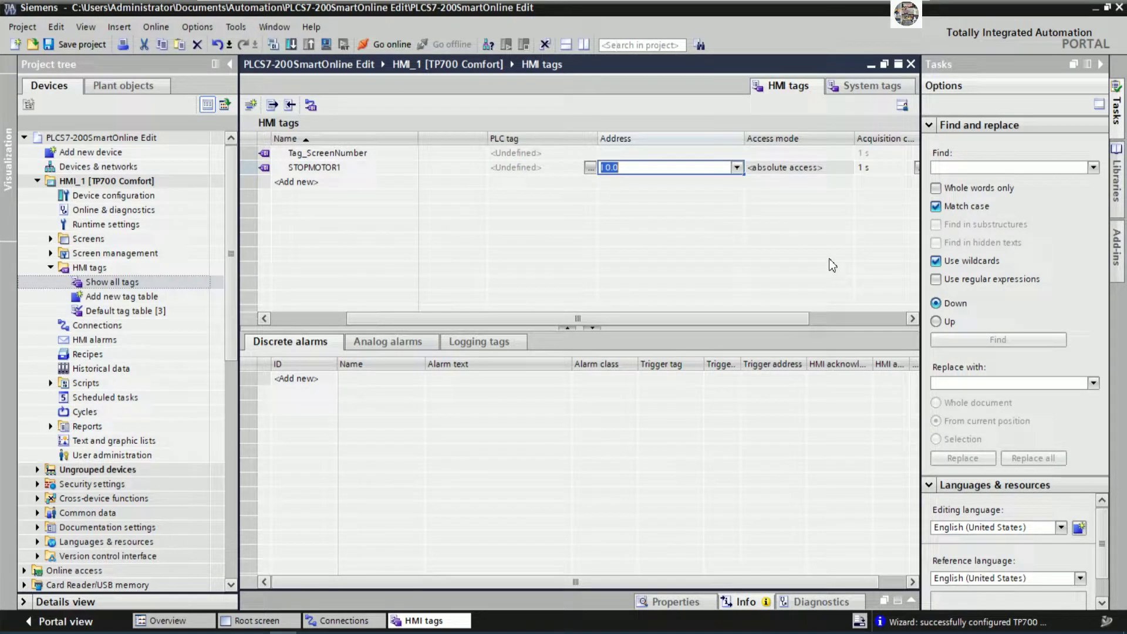
Step: Set the STOPMOTOR1 tag's acquisition cycle to 100 ms and collapse the Tasks pane to widen the tag table
click(915, 167)
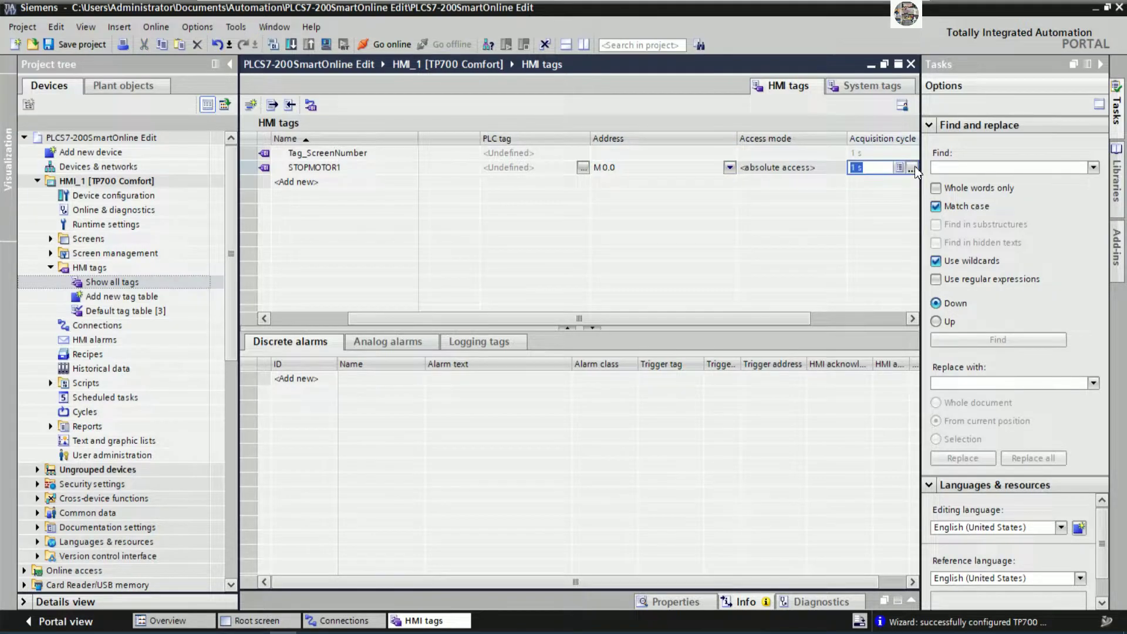
click(913, 168)
click(913, 167)
click(911, 168)
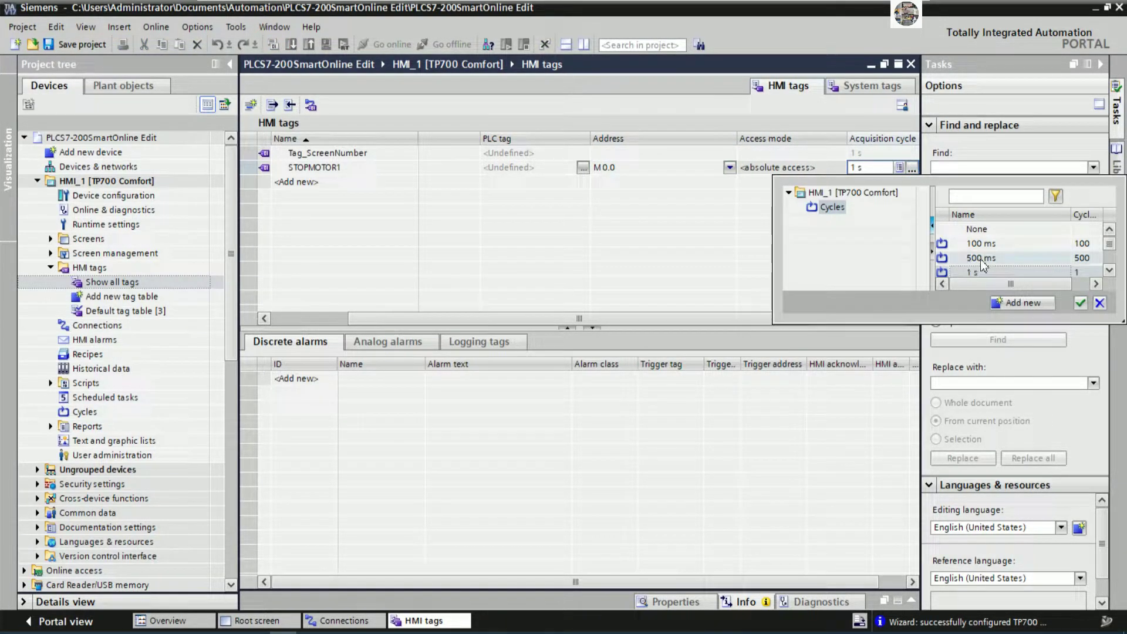
click(994, 246)
click(993, 245)
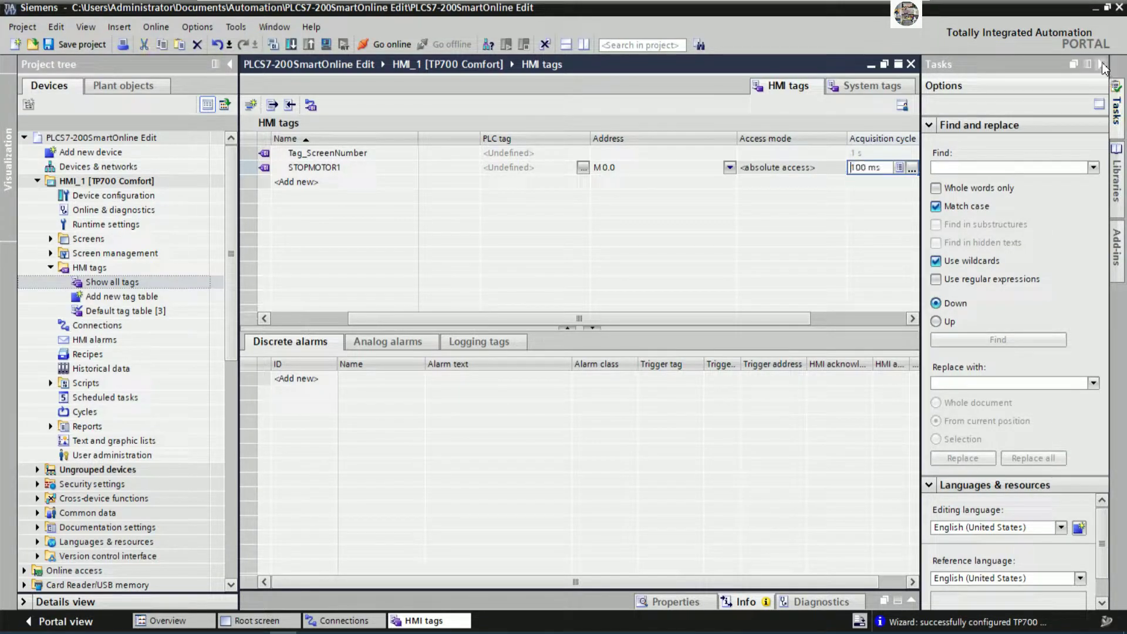
click(1100, 64)
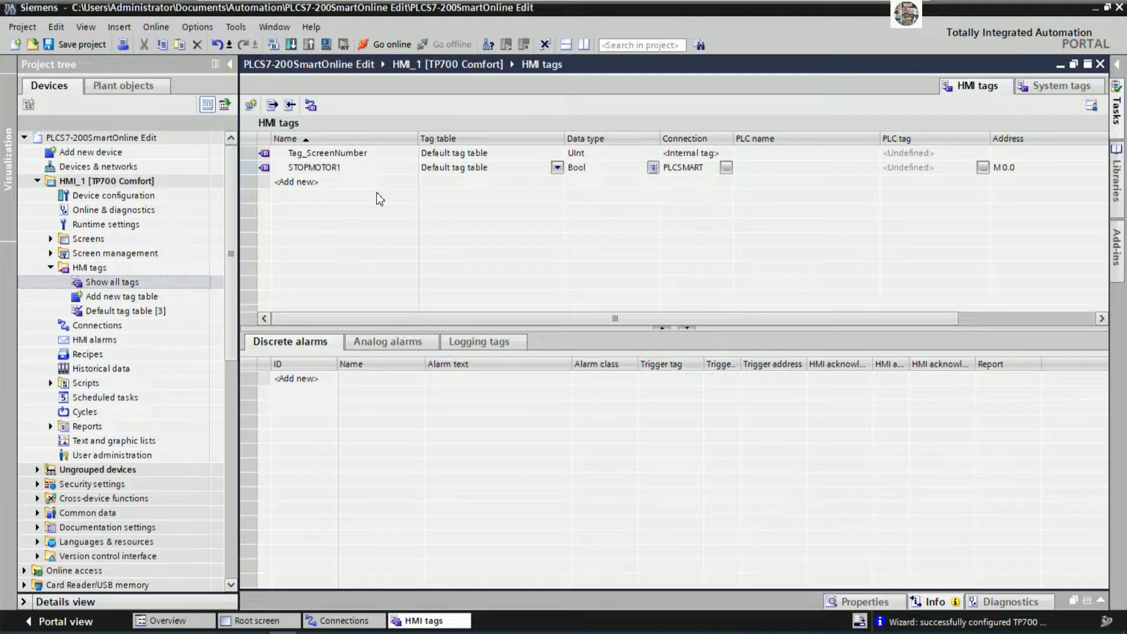
click(387, 169)
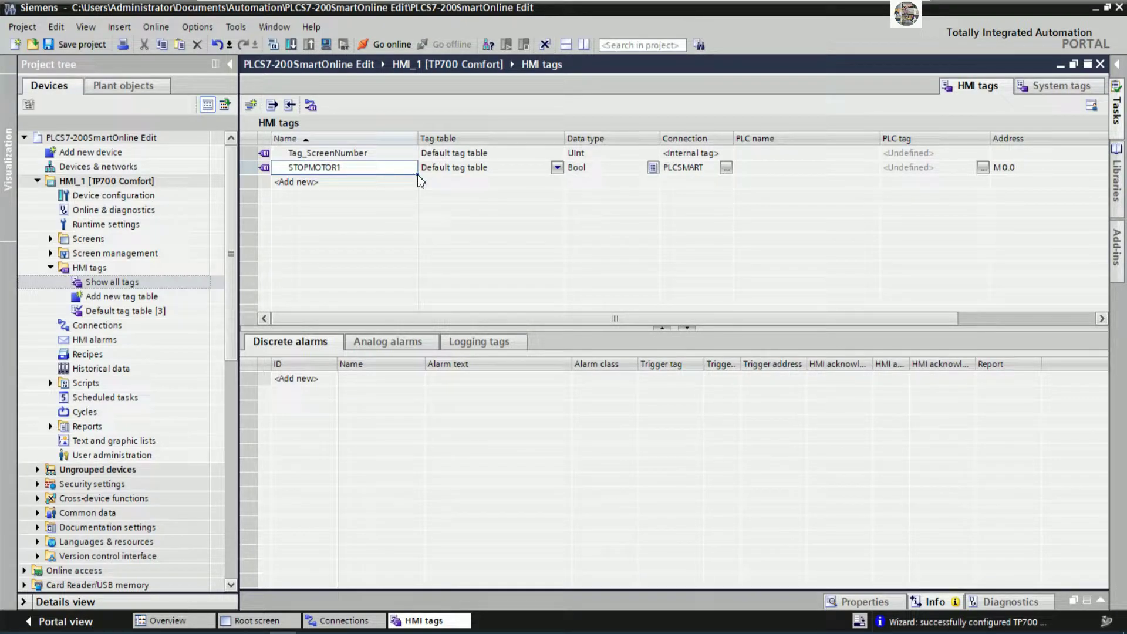
mouse_move(418, 175)
mouse_down()
mouse_move(413, 219)
mouse_move(411, 187)
mouse_up()
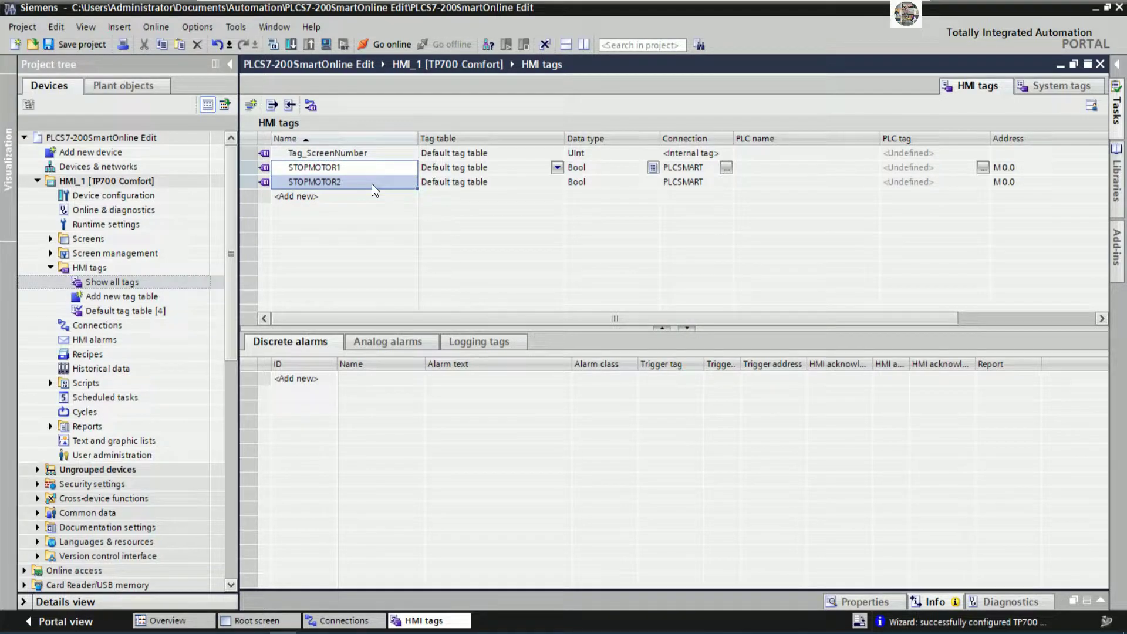
click(386, 170)
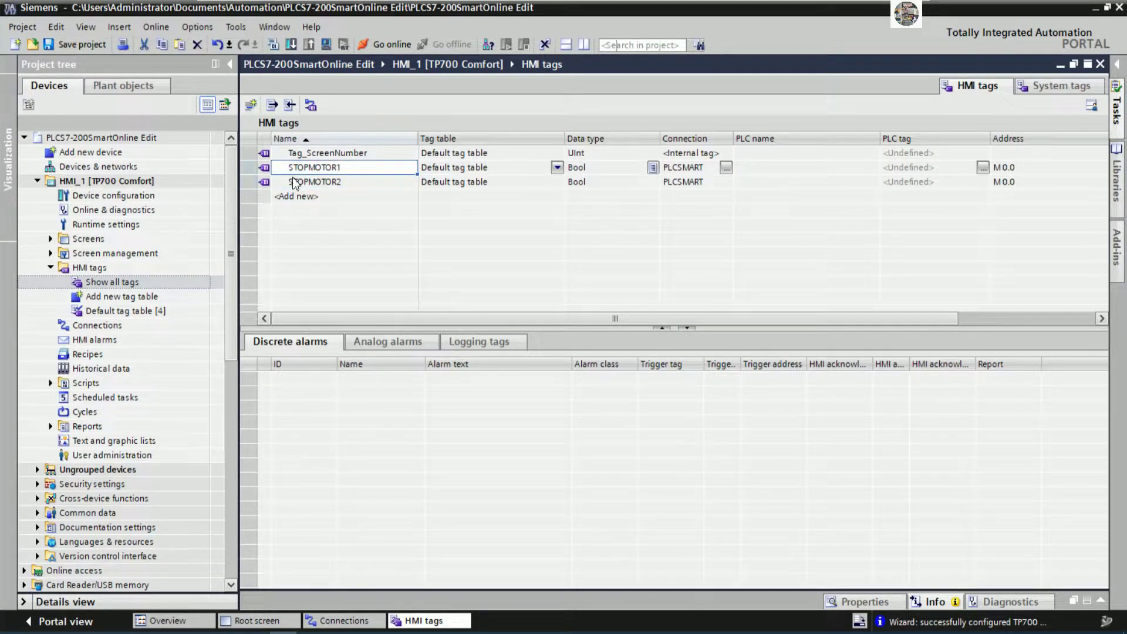
click(286, 181)
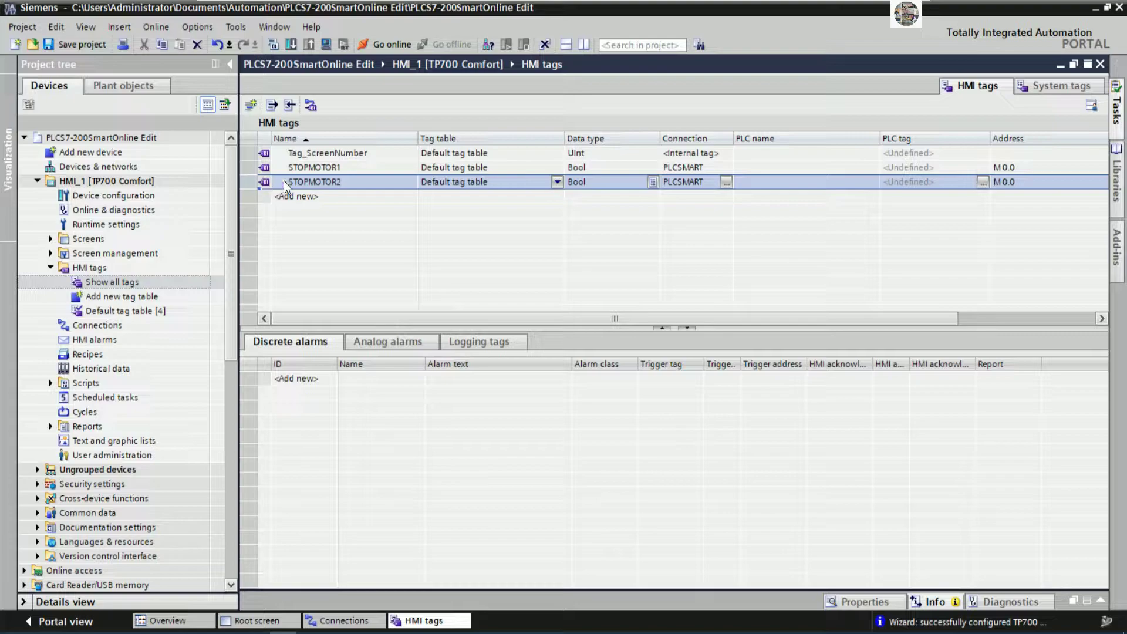
key(Delete)
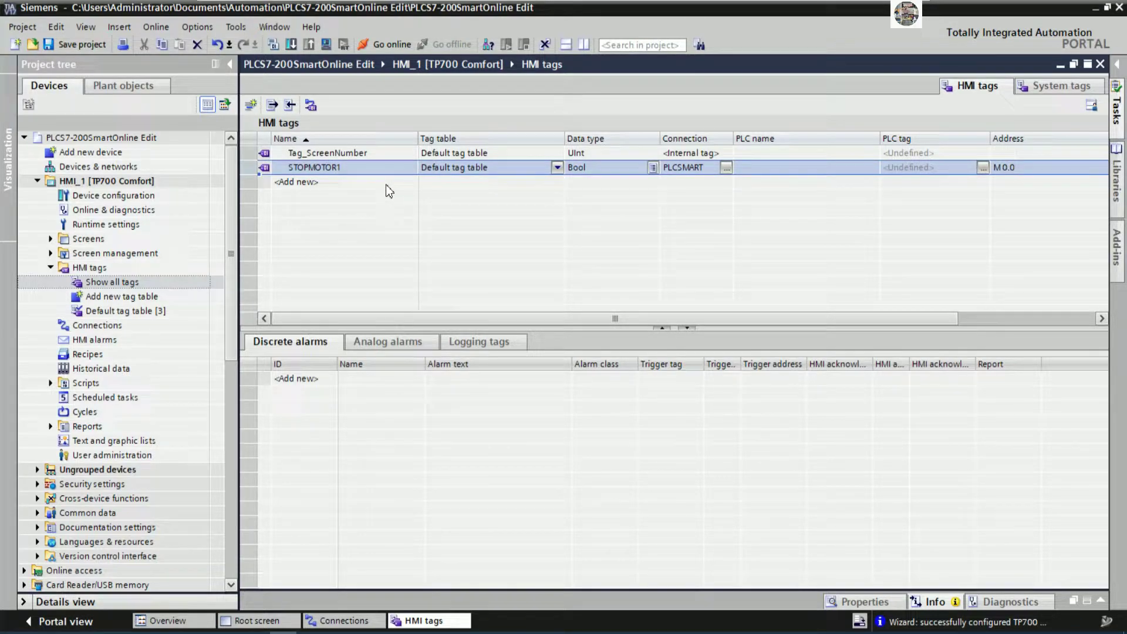
Step: Check the stop contact addresses of the motor networks in STEP 7-Micro/WIN SMART and return to the TIA Portal HMI tags
click(386, 184)
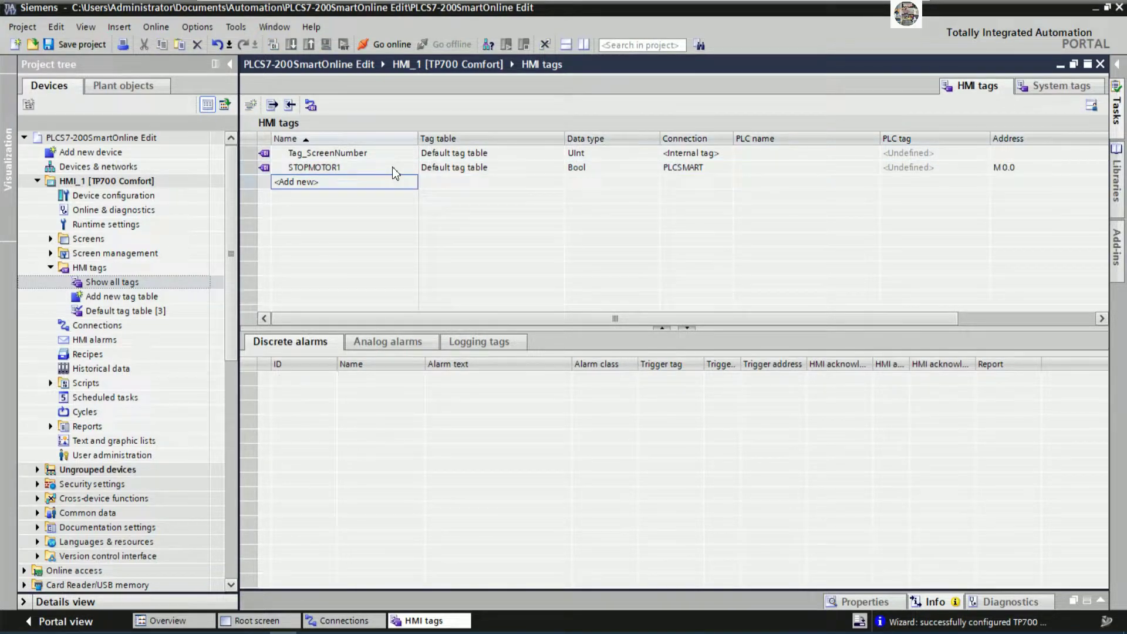
click(291, 623)
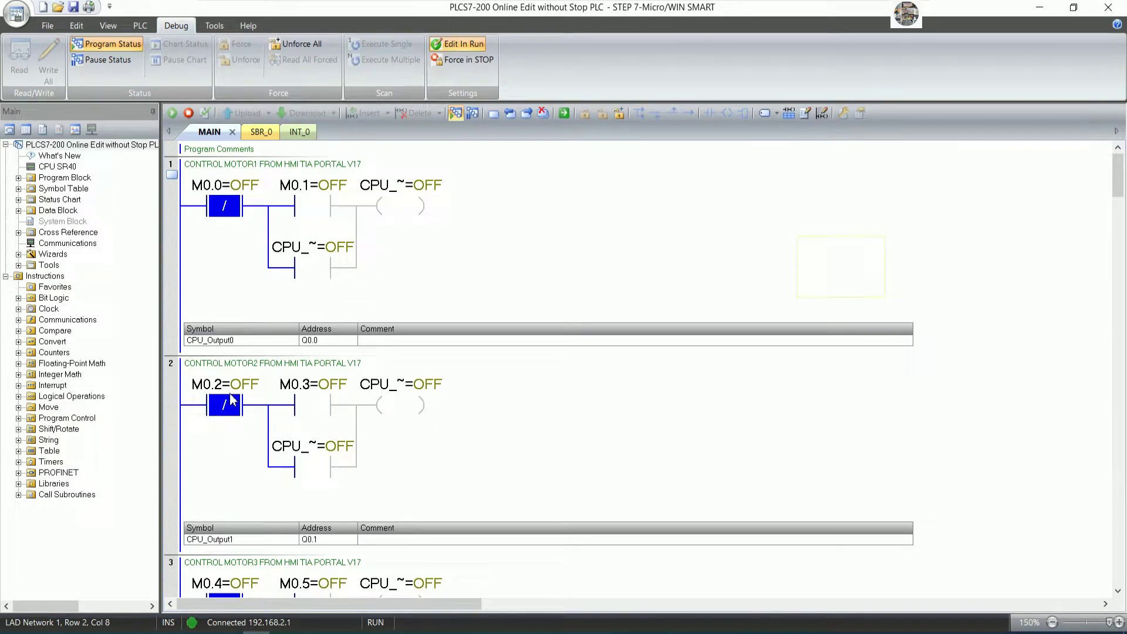
key(alt+Tab)
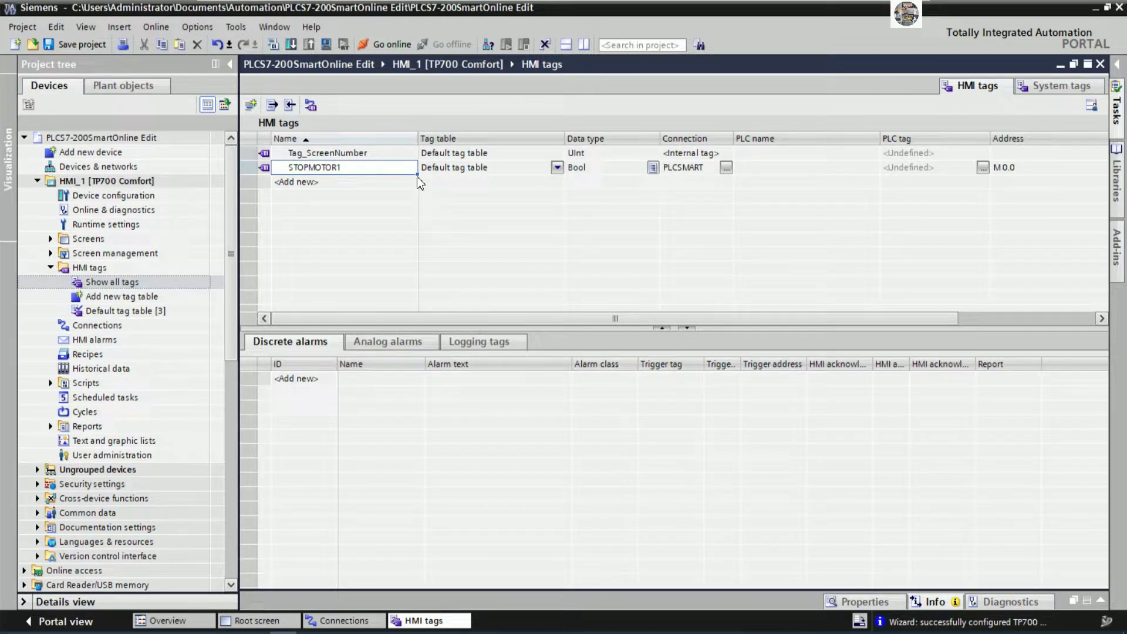
Step: Fill the STOPMOTOR1 tag down to create STOPMOTOR2 through STOPMOTOR10, deleting the surplus STOPMOTOR11 tag
drag(417, 175, 411, 253)
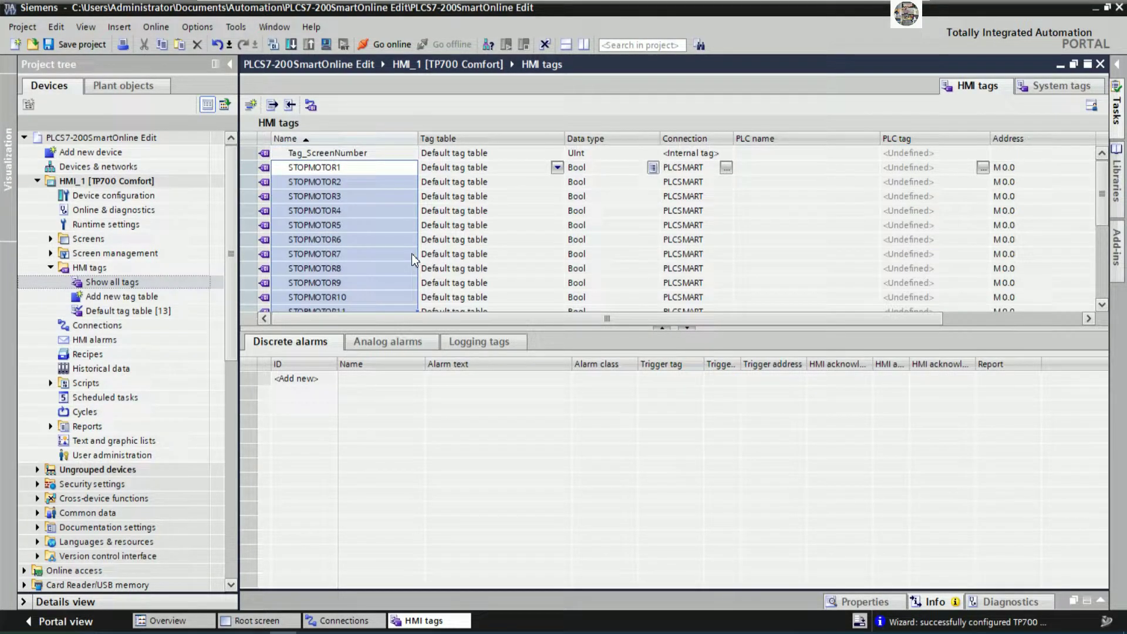
scroll(464, 211, down, 1)
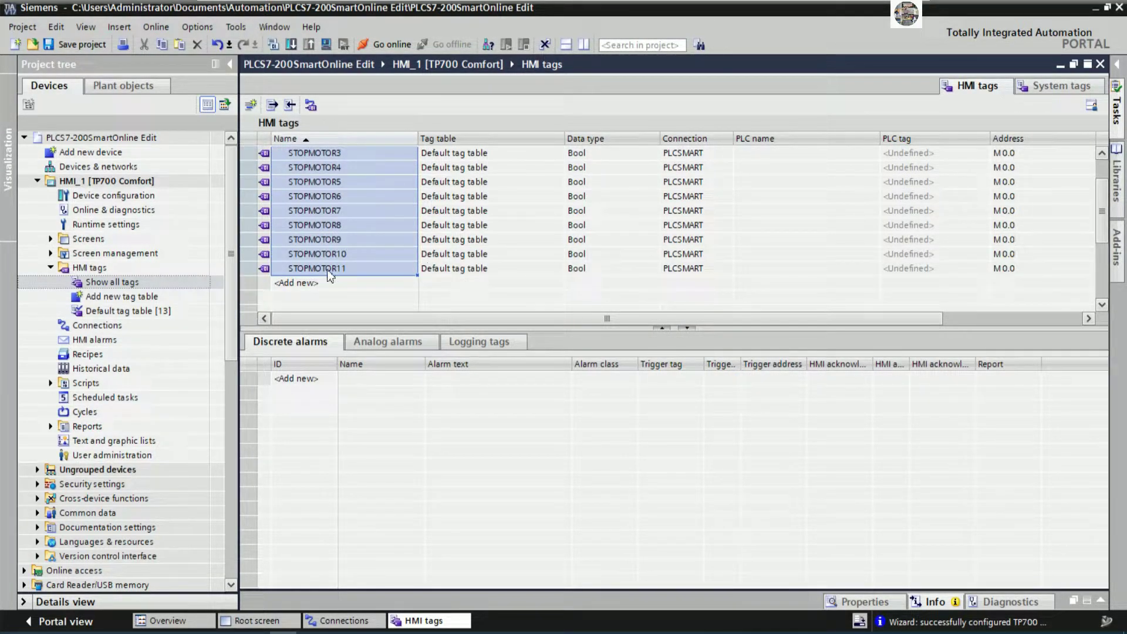
click(266, 269)
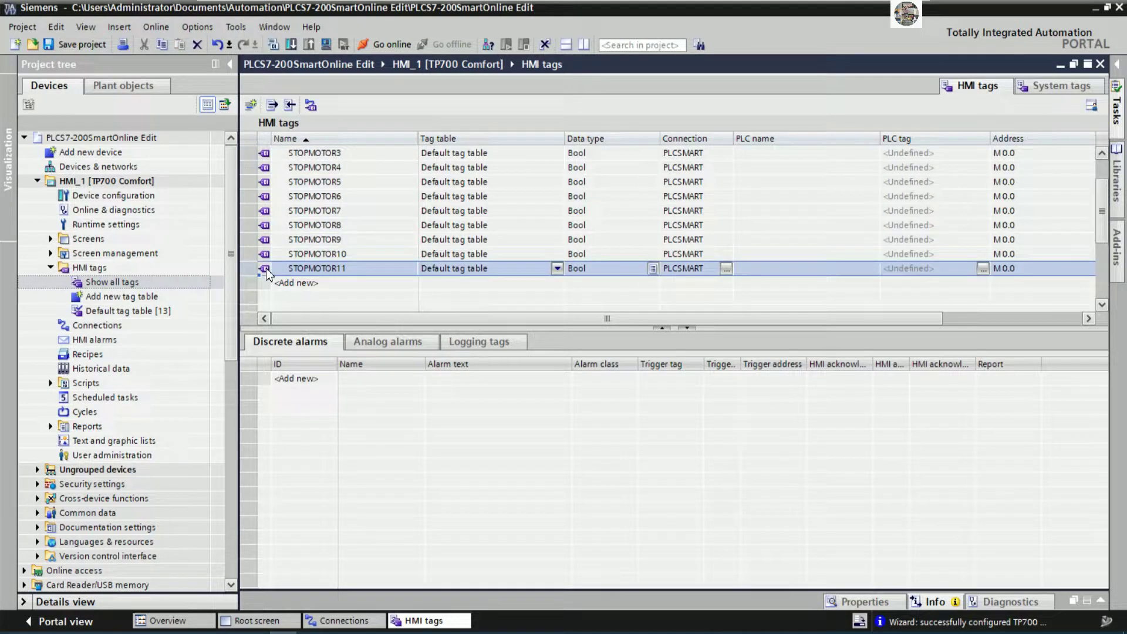
key(Delete)
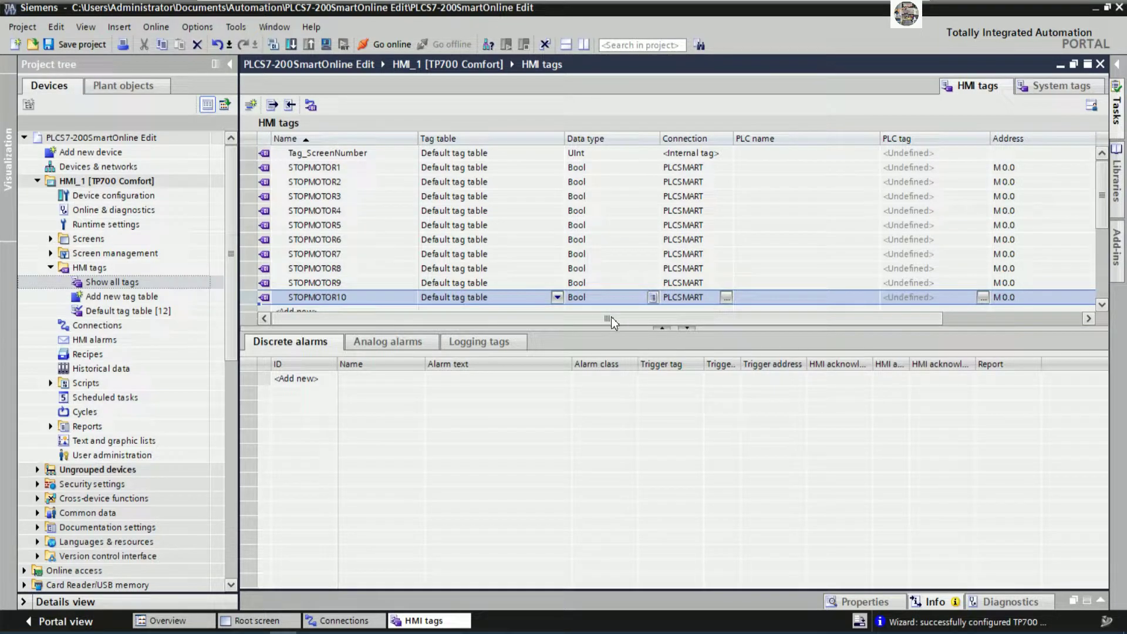
drag(611, 316, 748, 318)
scroll(737, 196, left, 10)
scroll(636, 245, right, 5)
scroll(627, 298, left, 6)
scroll(621, 315, right, 2)
scroll(616, 316, left, 2)
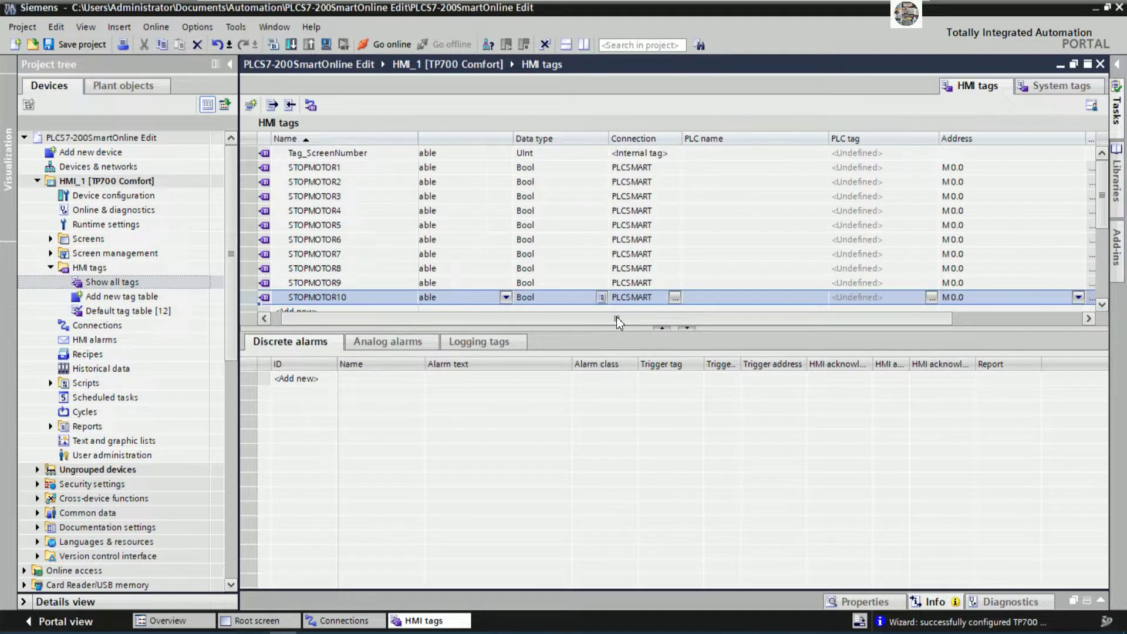
scroll(605, 318, right, 2)
scroll(593, 320, left, 2)
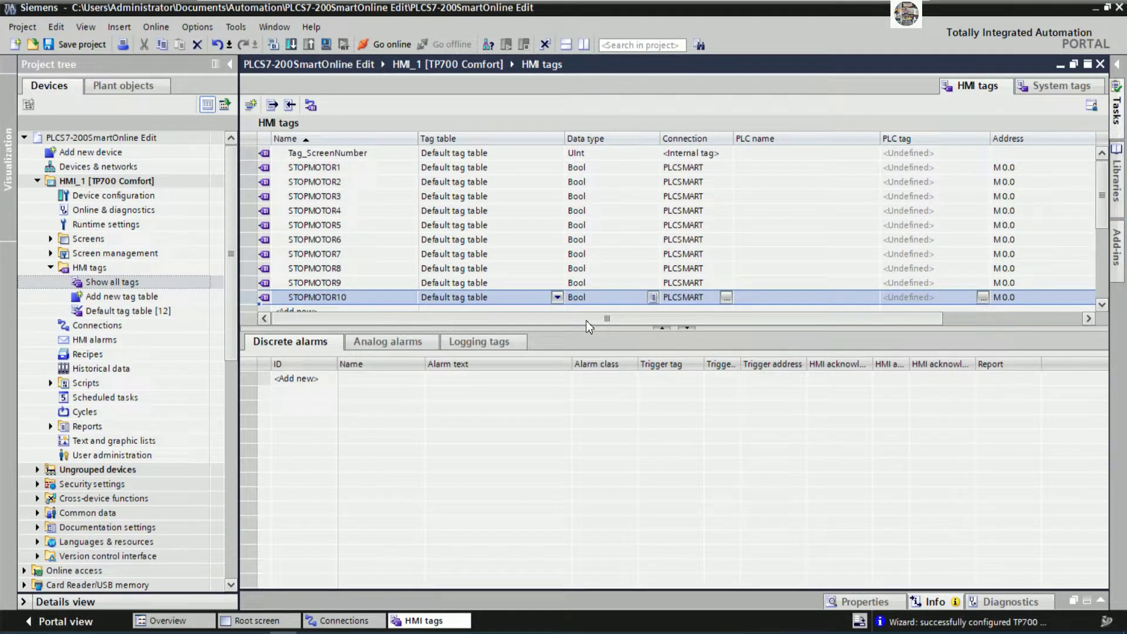
Step: Set the address of the STOPMOTOR2 tag to M 0.2 and of the STOPMOTOR3 tag to M 0.4
drag(611, 321, 669, 326)
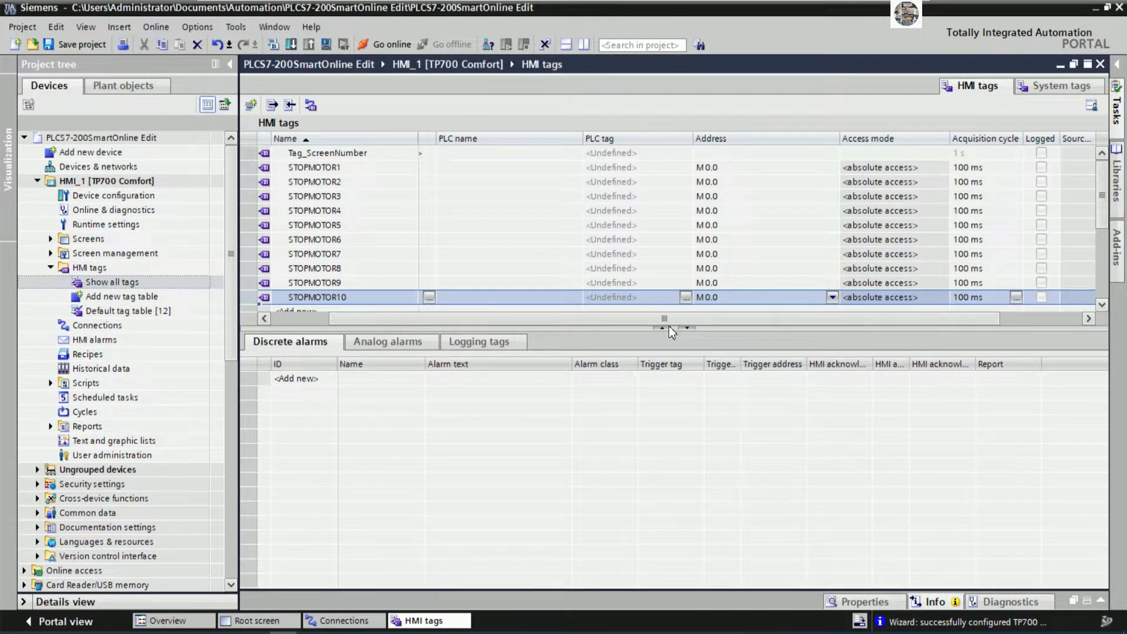
click(732, 170)
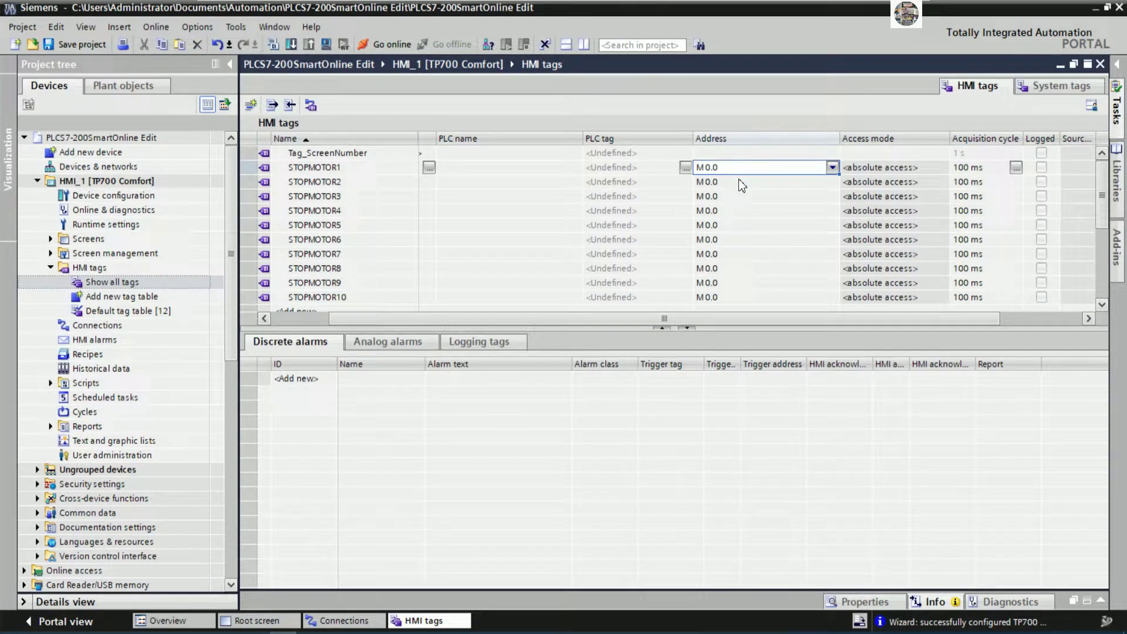
click(739, 182)
key(BackSpace)
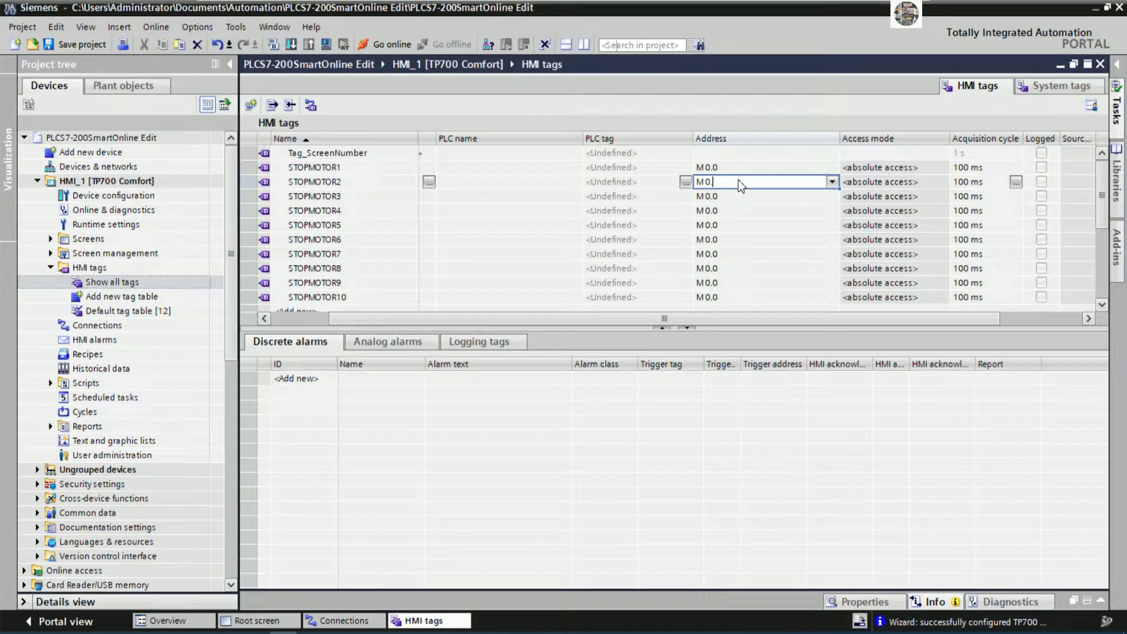
text(2)
click(731, 196)
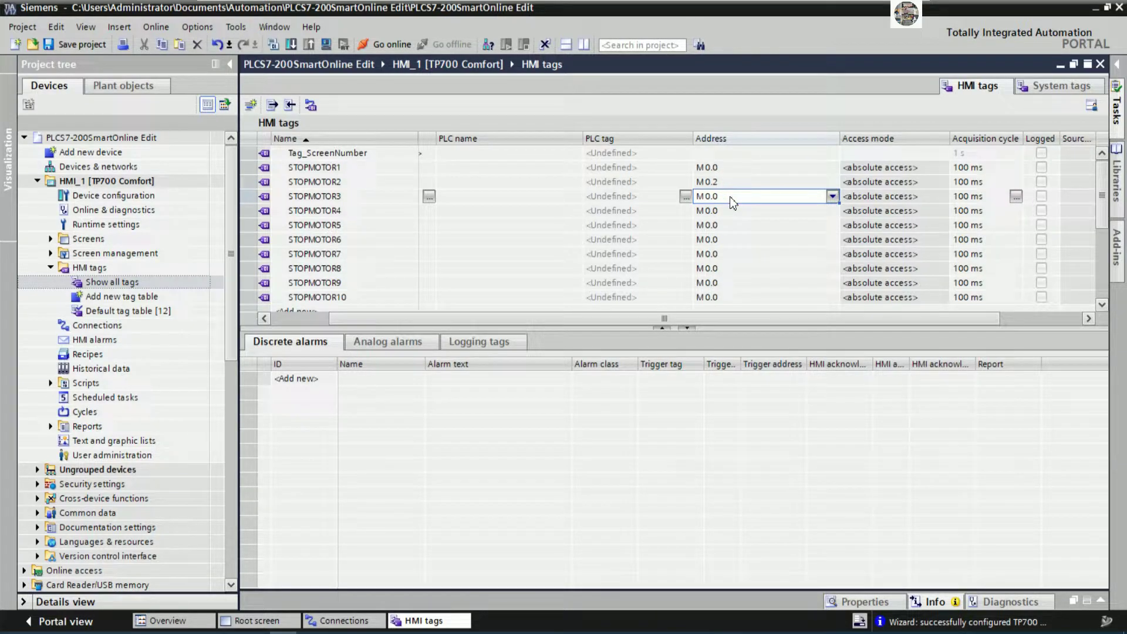
click(732, 199)
key(BackSpace)
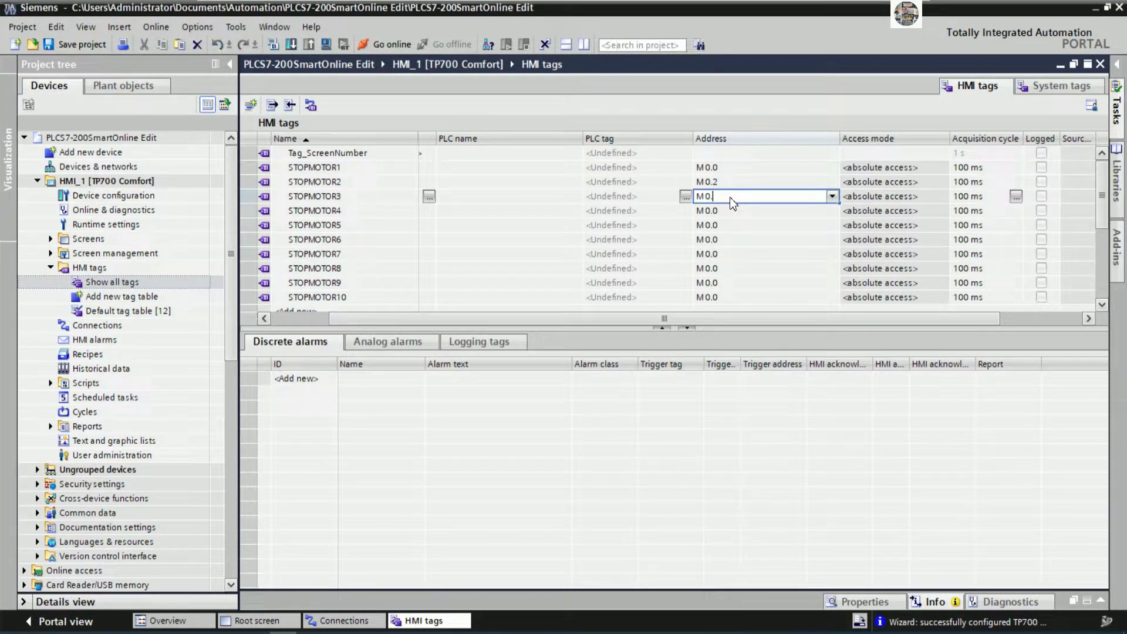
text(4)
key(Return)
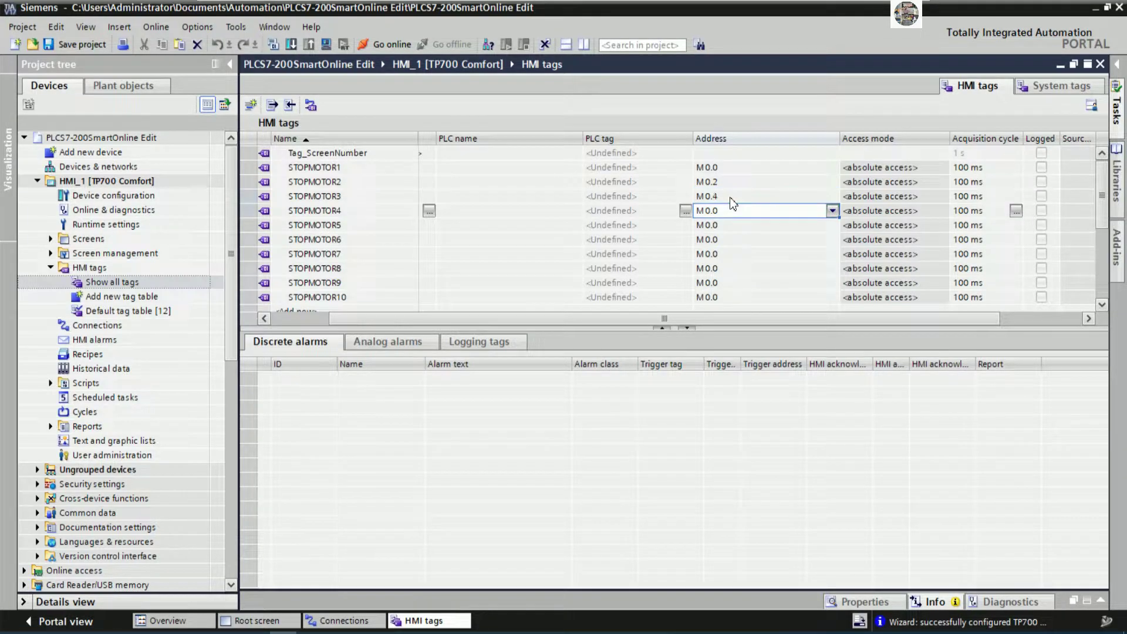
Step: Set the address of the STOPMOTOR4 tag to M 0.6
click(723, 211)
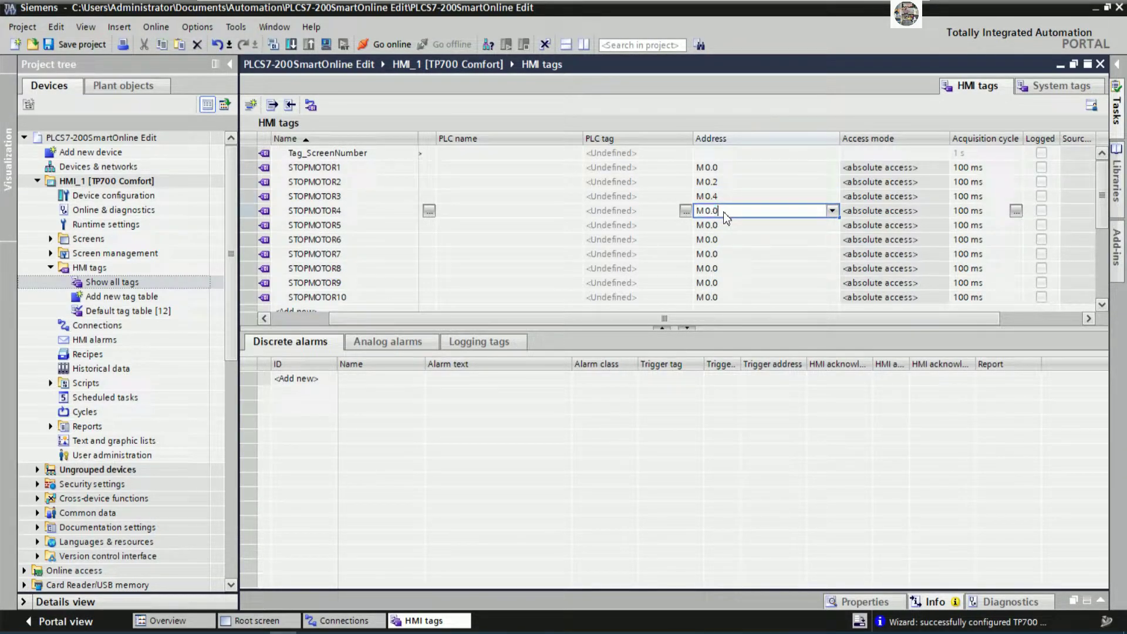
key(BackSpace)
text(6)
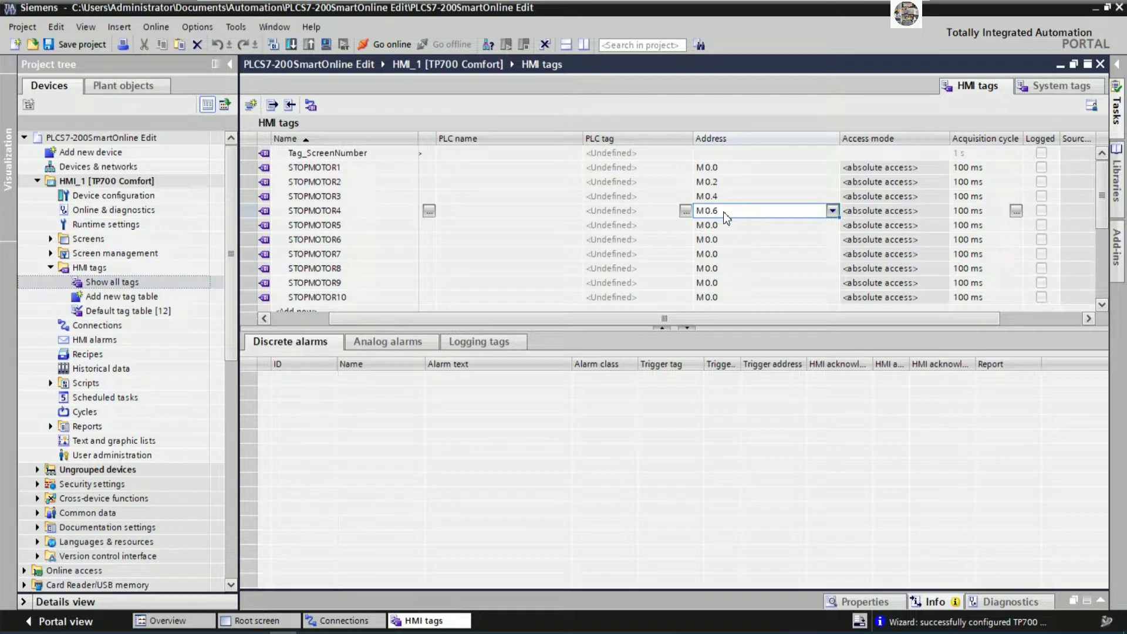
key(Return)
Step: Set the address of the STOPMOTOR5 tag to M 2.0
click(721, 228)
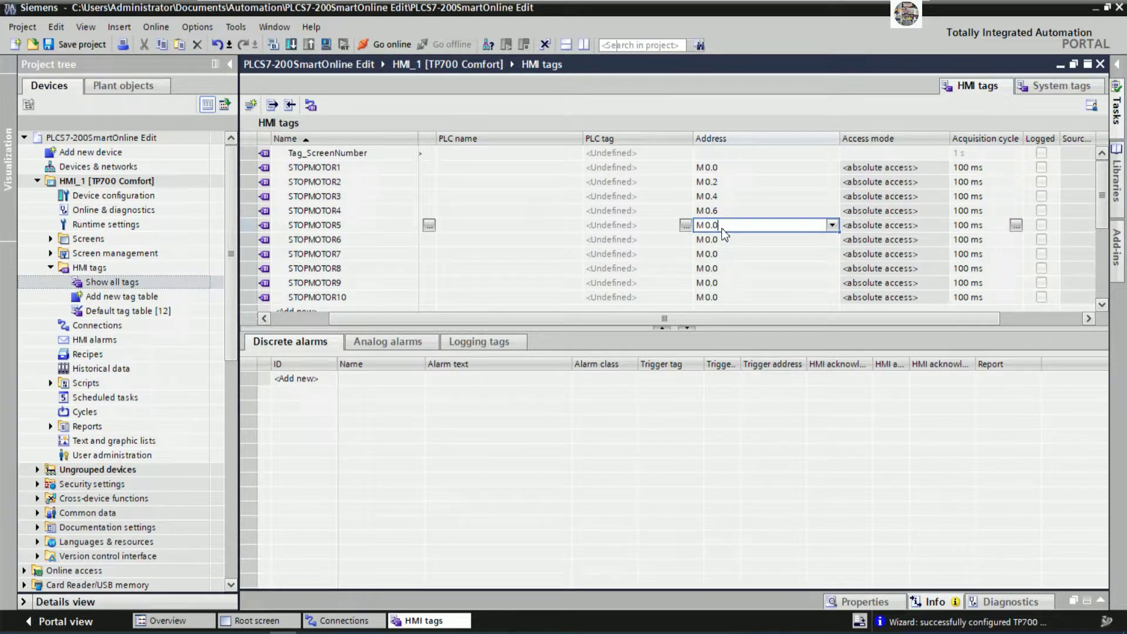
key(BackSpace)
text(8)
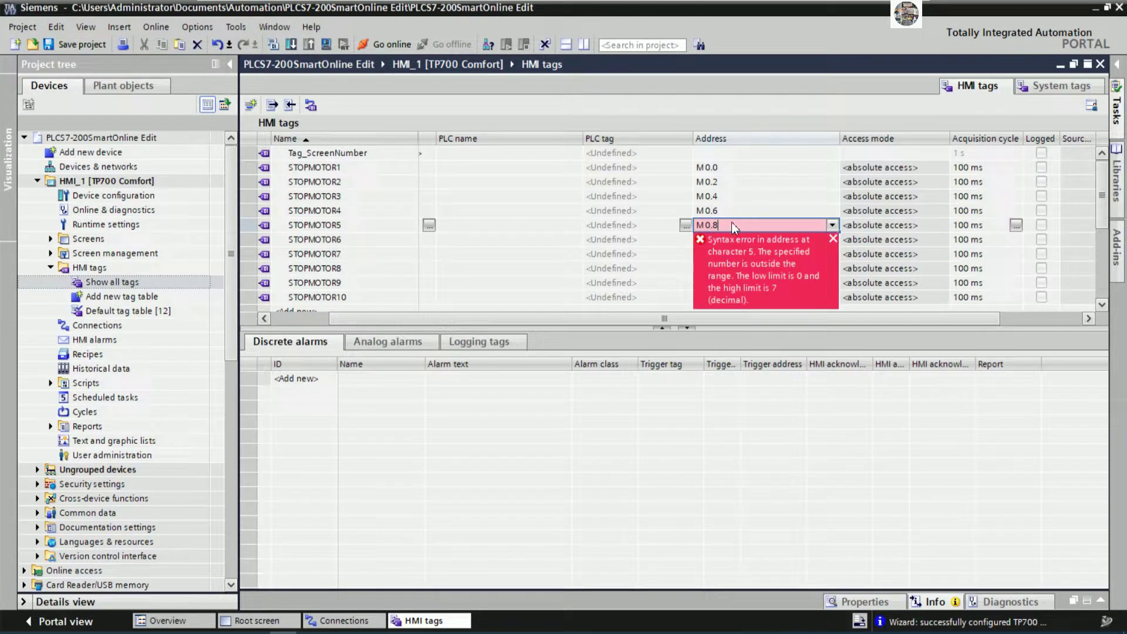
key(BackSpace)
key(BackSpace)
key(BackSpace)
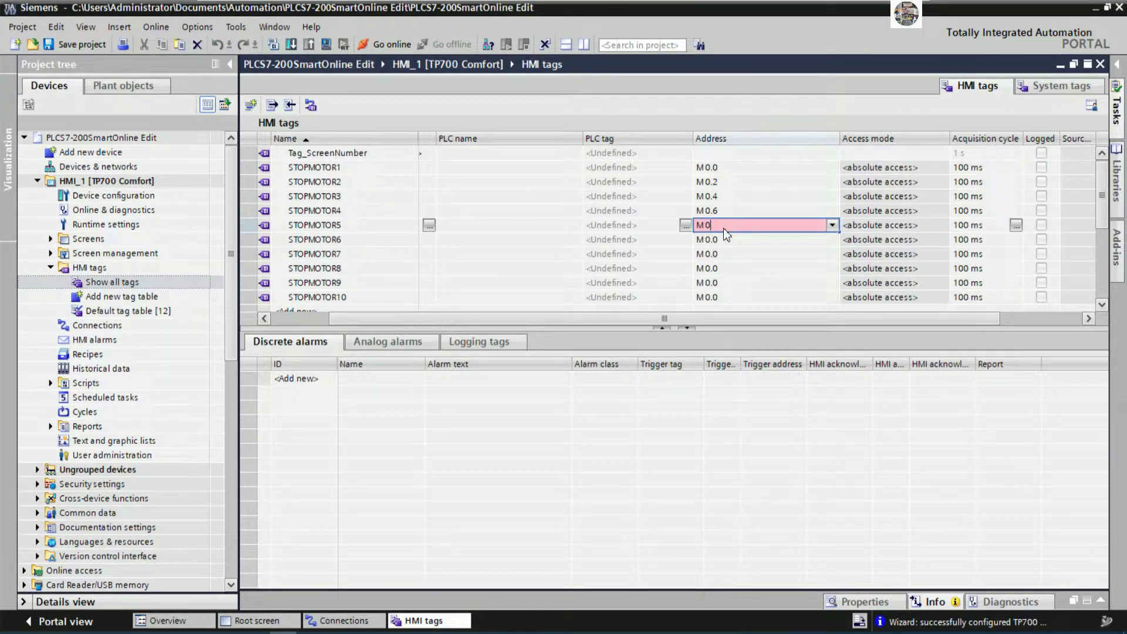
text(2.0)
key(Return)
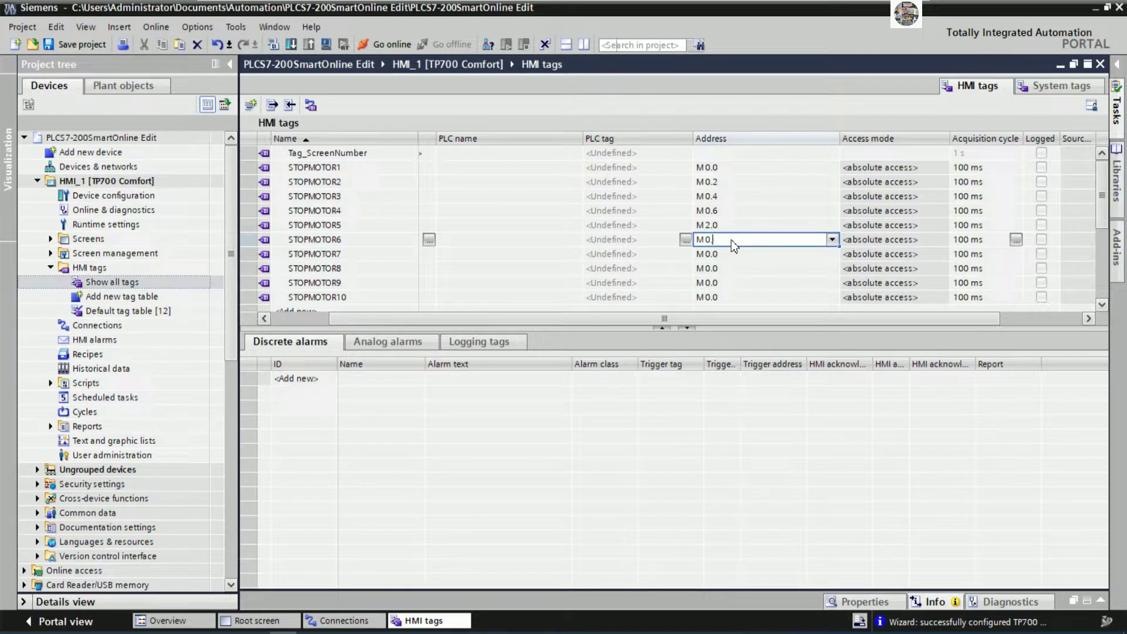
Step: Set the address of the STOPMOTOR6 tag to M 2.2
key(BackSpace)
key(BackSpace)
text(2.2)
key(Return)
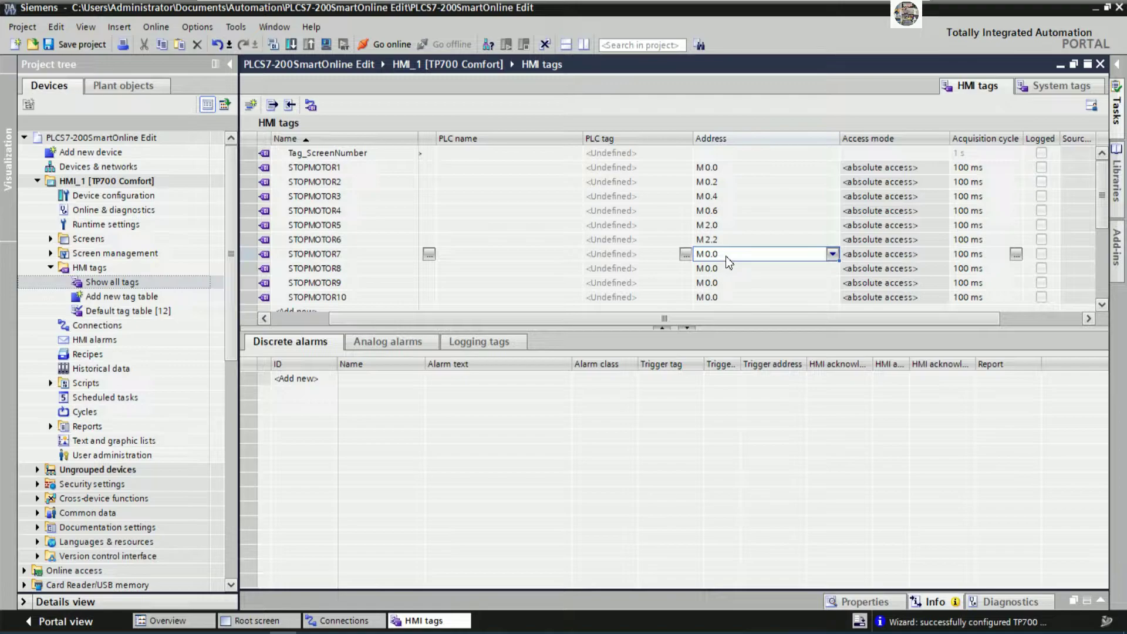
Step: Set the address of the STOPMOTOR7 tag to M 2.4
double_click(725, 257)
key(End)
key(BackSpace)
key(BackSpace)
key(BackSpace)
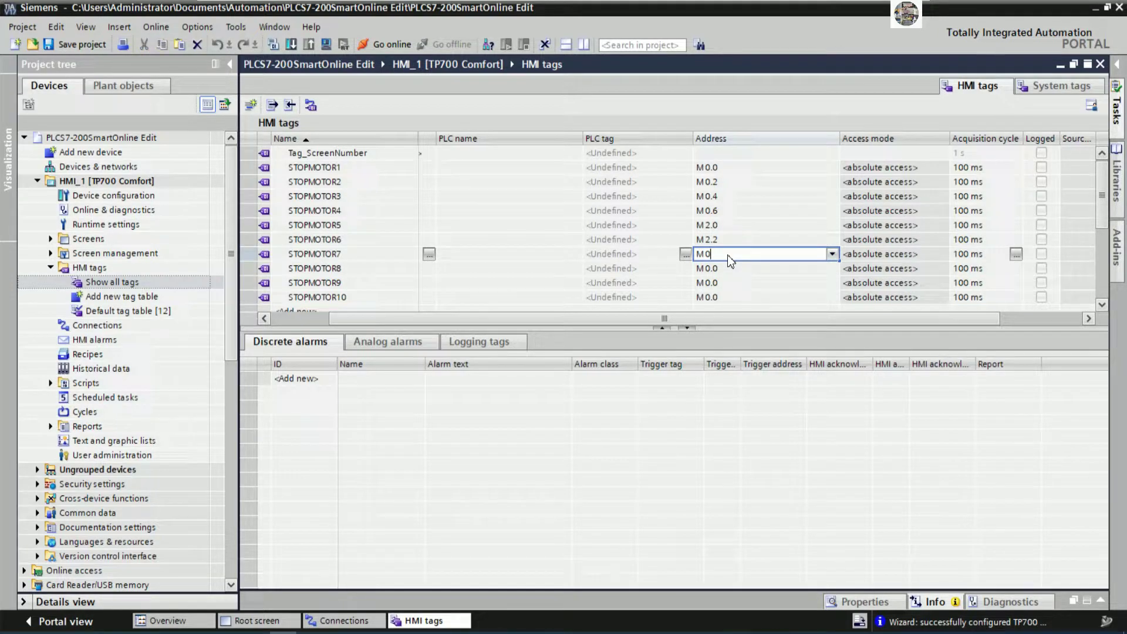
text(2.4)
key(Return)
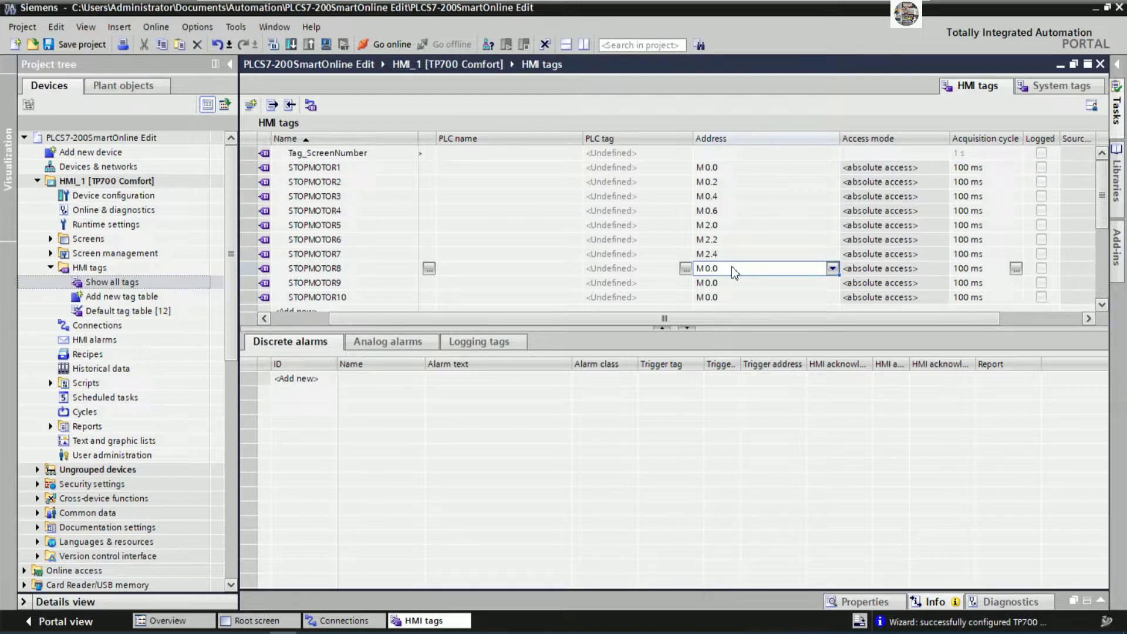
Step: Set the address of the STOPMOTOR8 tag to M 2.6
double_click(737, 272)
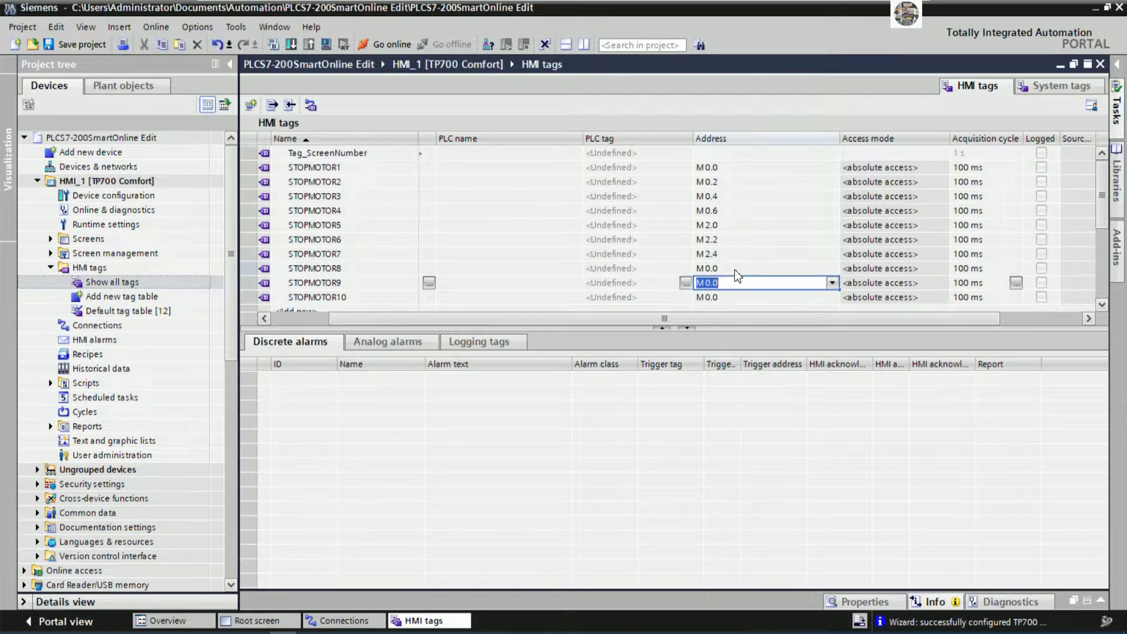
key(End)
key(shift+Left)
key(shift+Left)
key(shift+Left)
text(2)
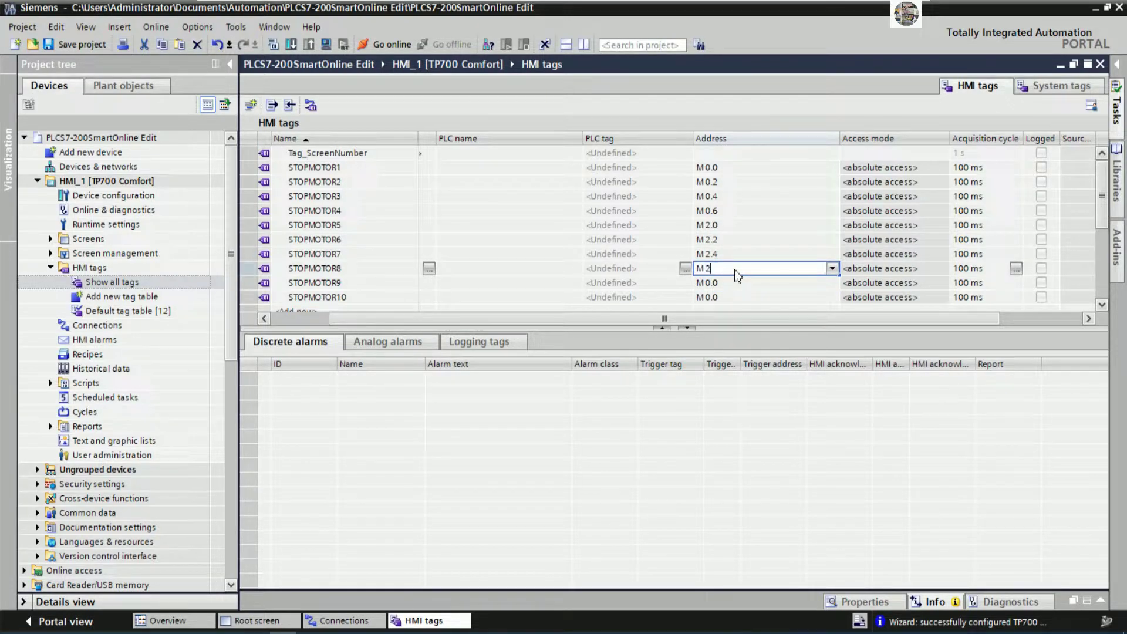
text(.6)
key(Return)
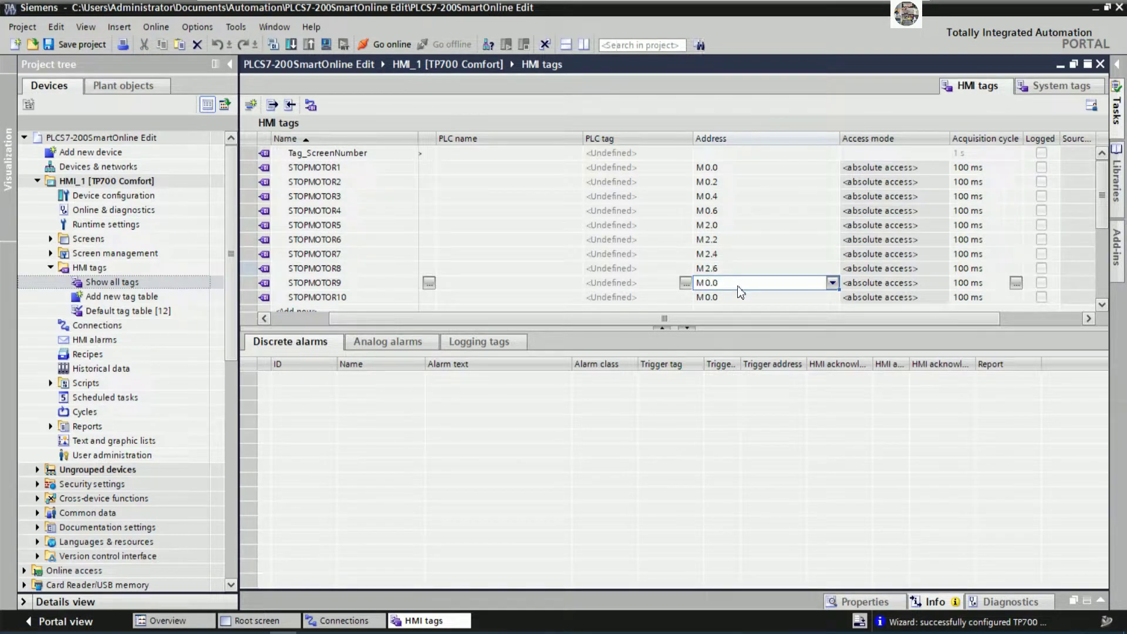
Step: Set the address of the STOPMOTOR9 tag to M 3.0
click(733, 285)
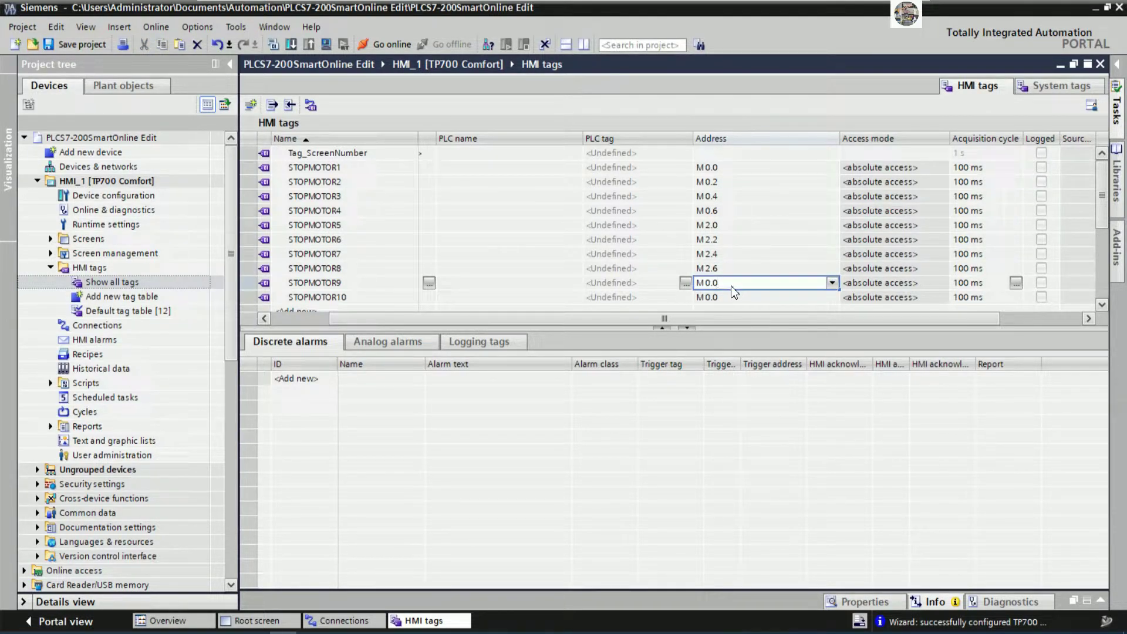
key(BackSpace)
key(BackSpace)
key(BackSpace)
text(2.8)
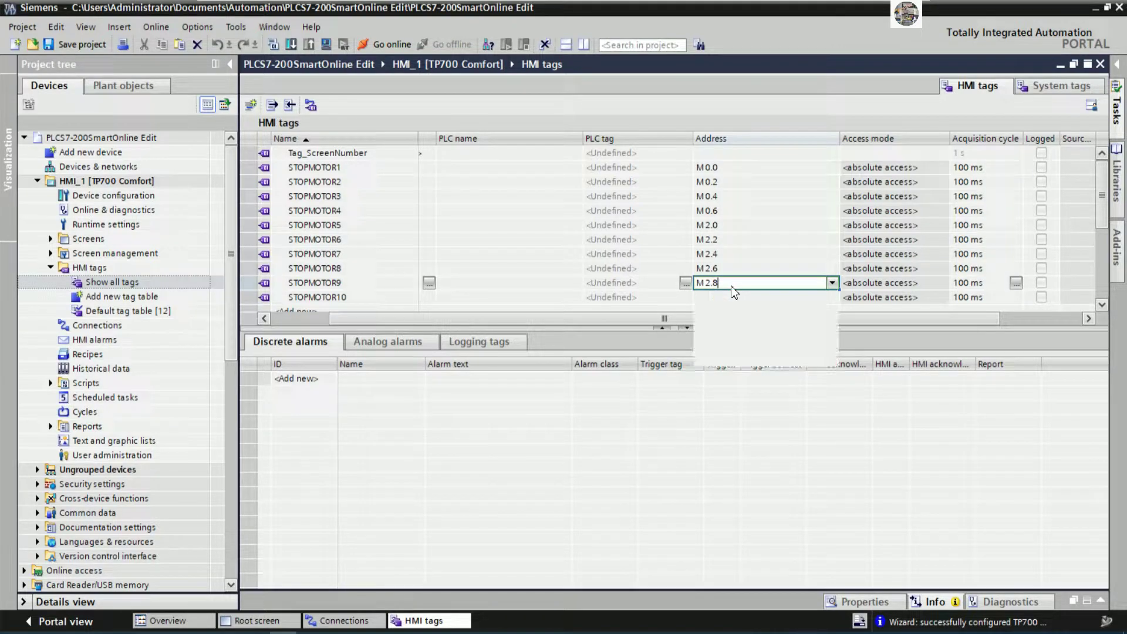
key(BackSpace)
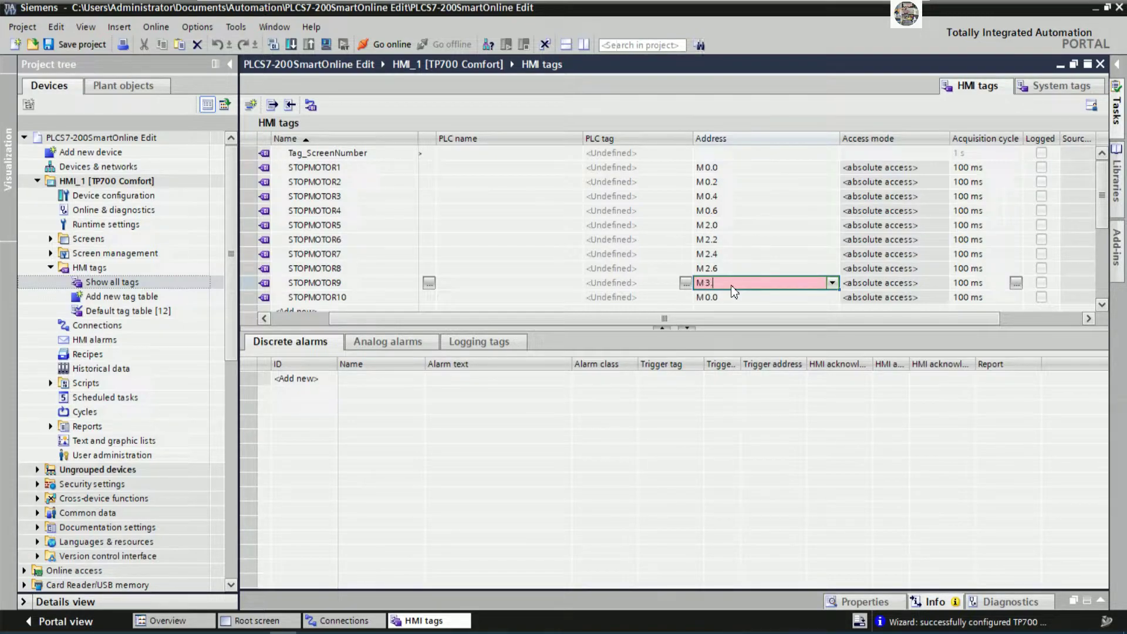
key(Return)
Step: Set the address of the STOPMOTOR10 tag to M 3.2
click(732, 294)
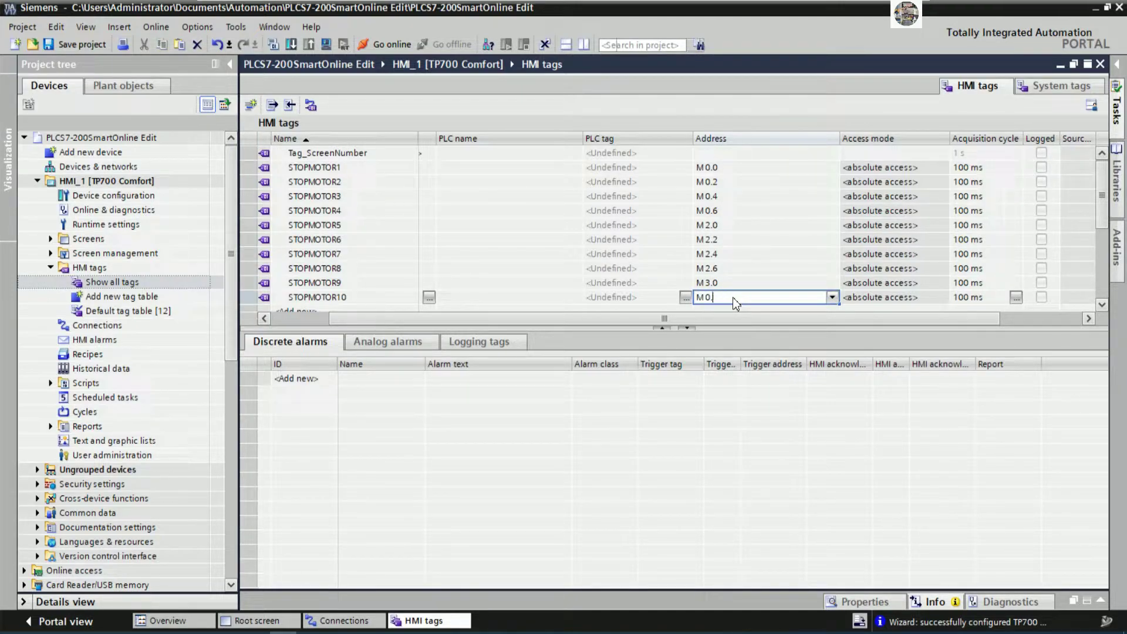
key(BackSpace)
key(BackSpace)
text(3.2)
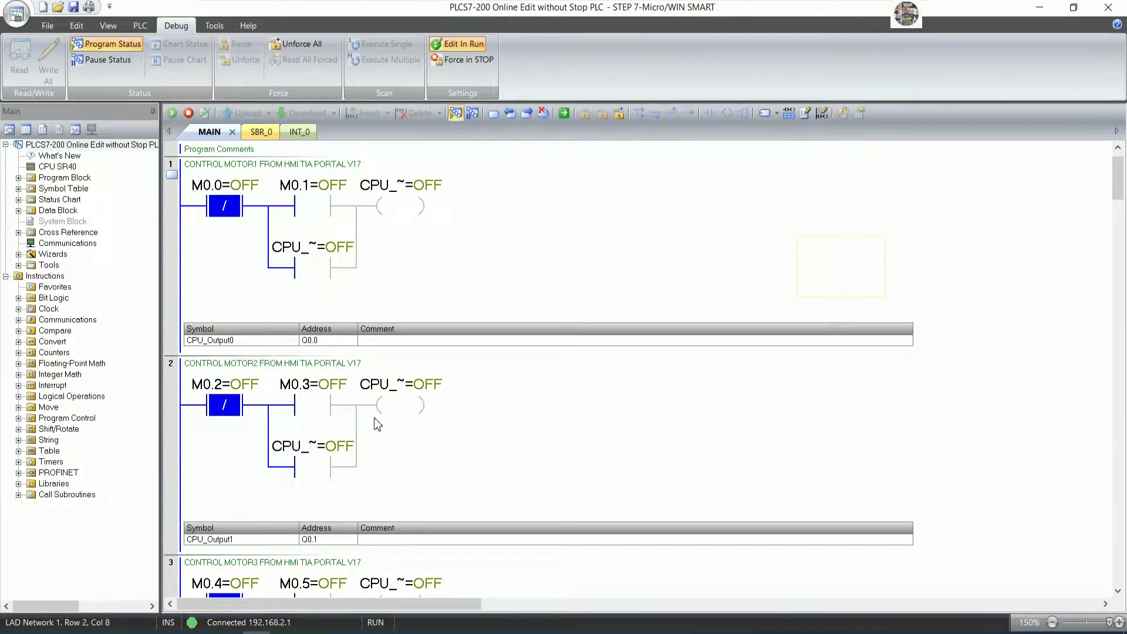
Step: Compare the stop contact addresses in the STEP 7-Micro/WIN SMART ladder program with the STOPMOTOR tag addresses in TIA Portal
scroll(378, 423, down, 4)
drag(1122, 208, 1124, 288)
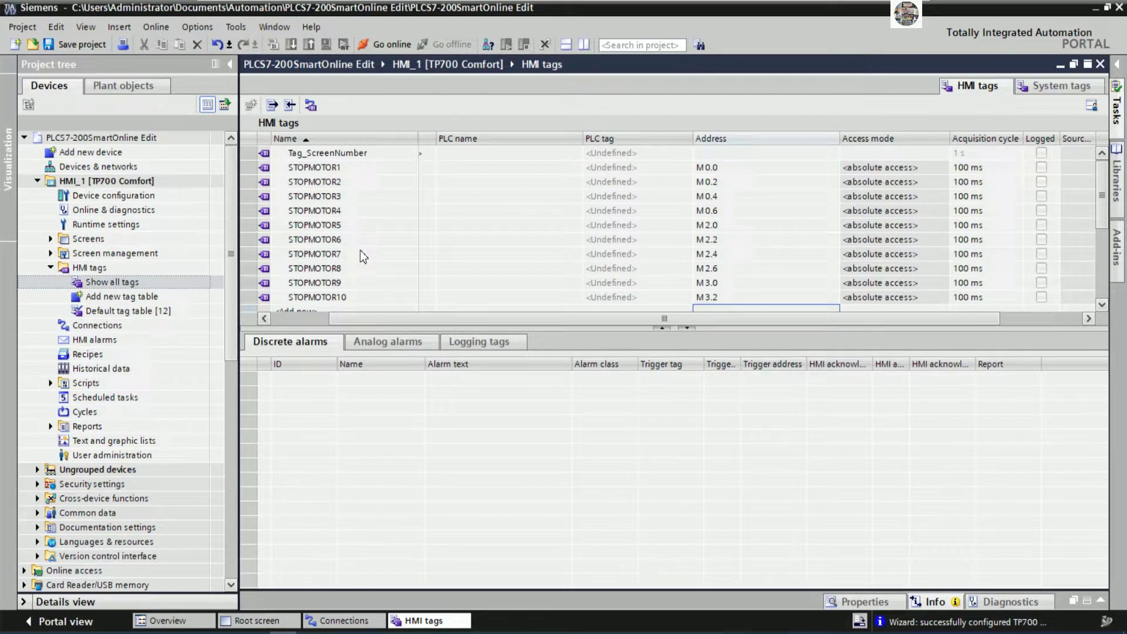
click(357, 270)
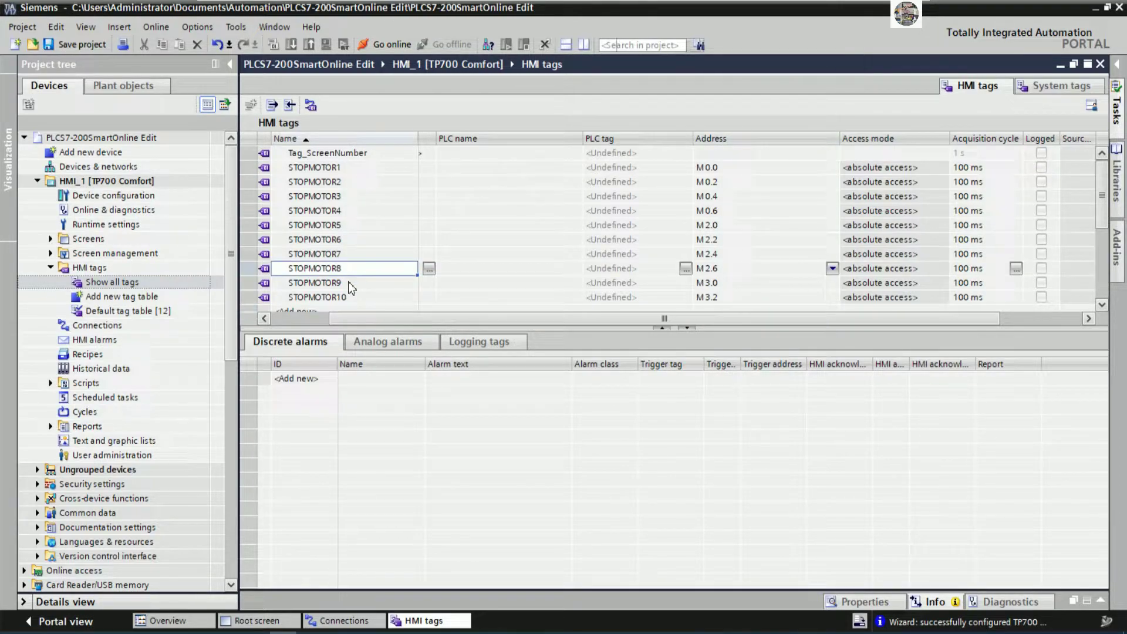
click(347, 281)
click(358, 255)
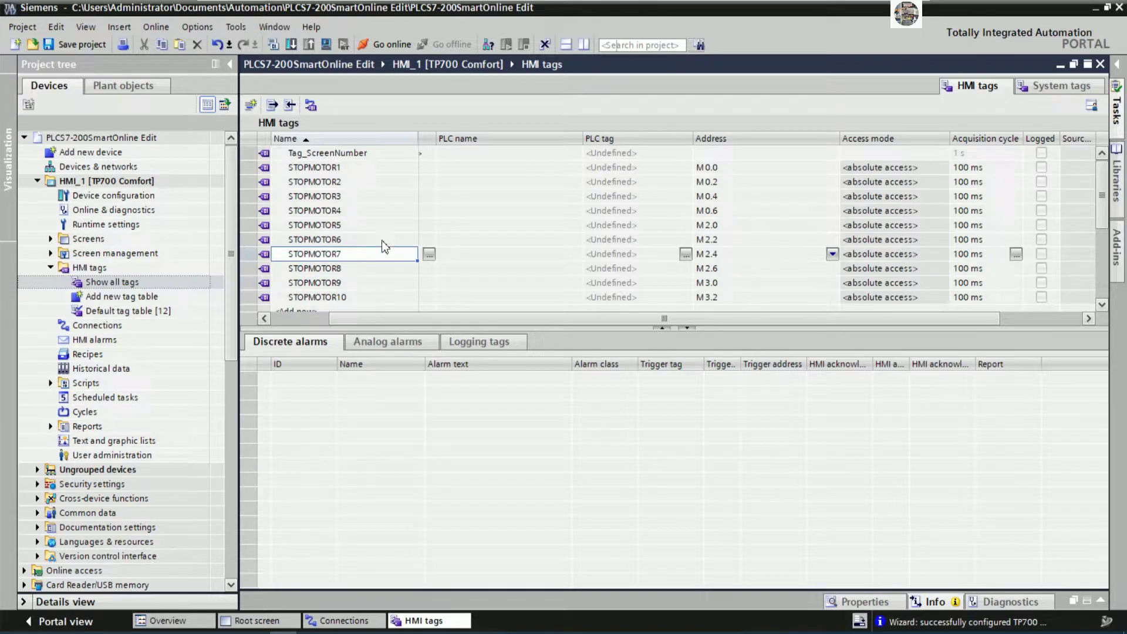
click(731, 168)
click(733, 183)
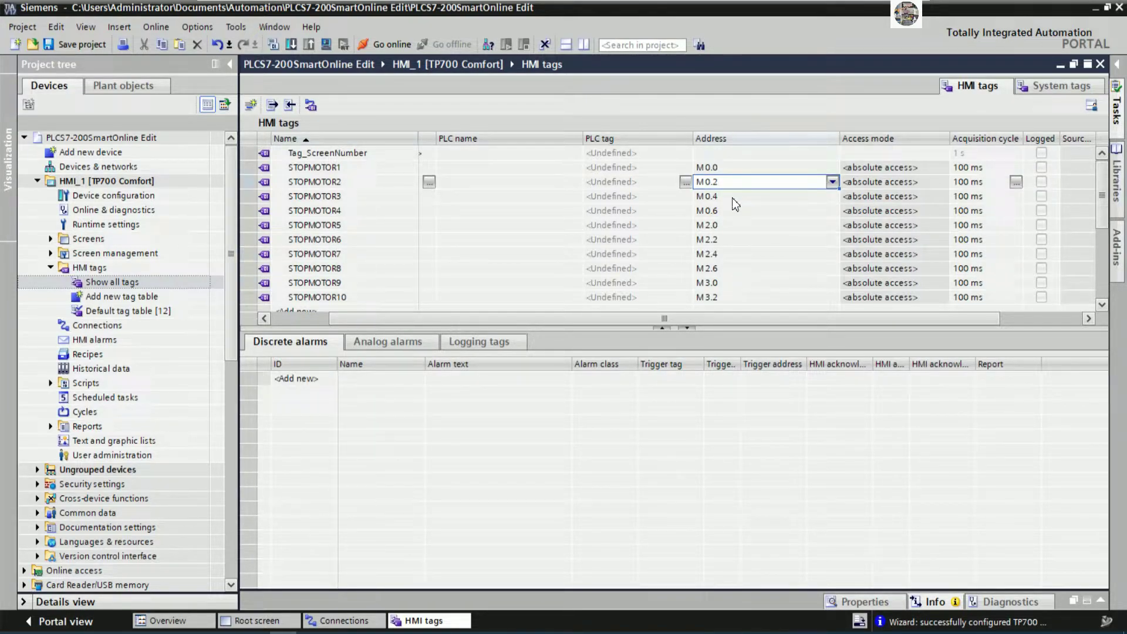
click(732, 198)
click(732, 210)
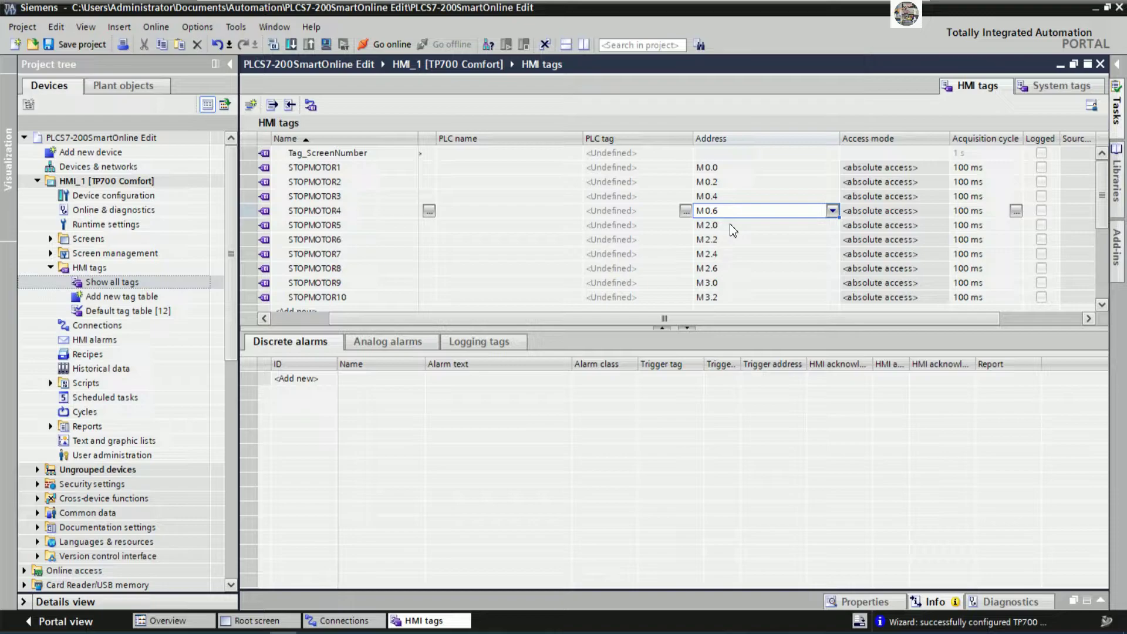
click(730, 225)
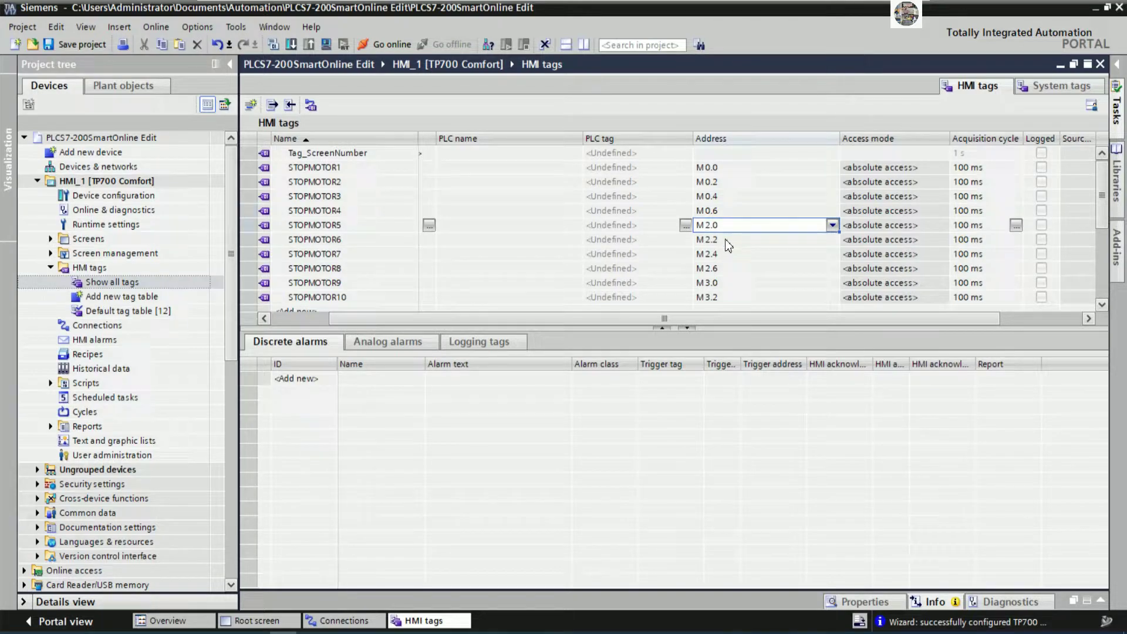
click(725, 241)
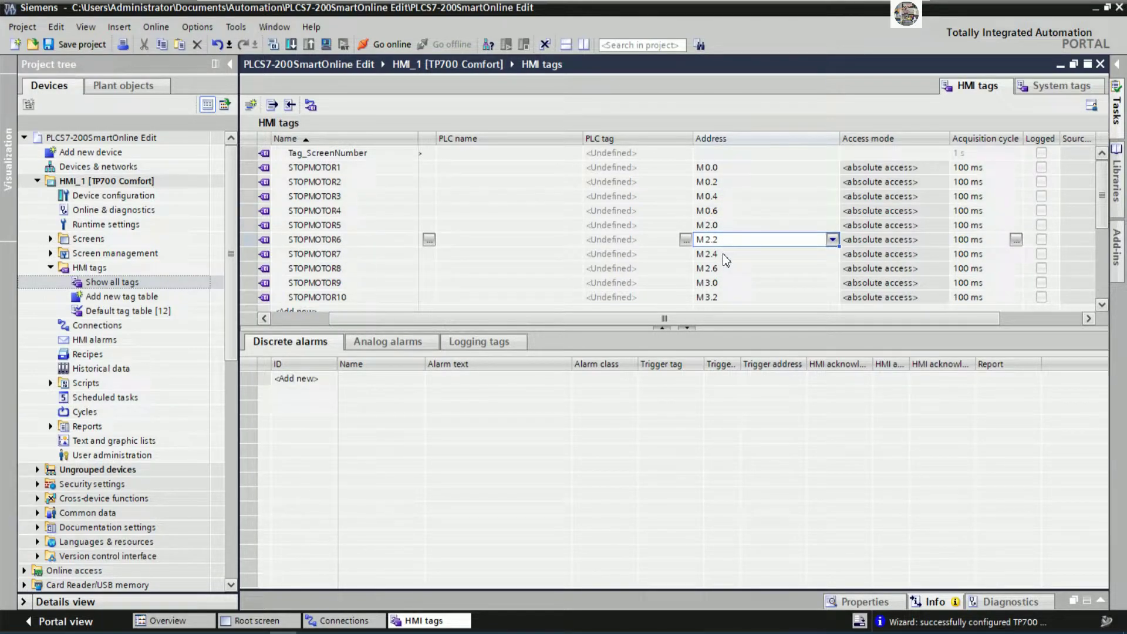
click(726, 256)
click(723, 269)
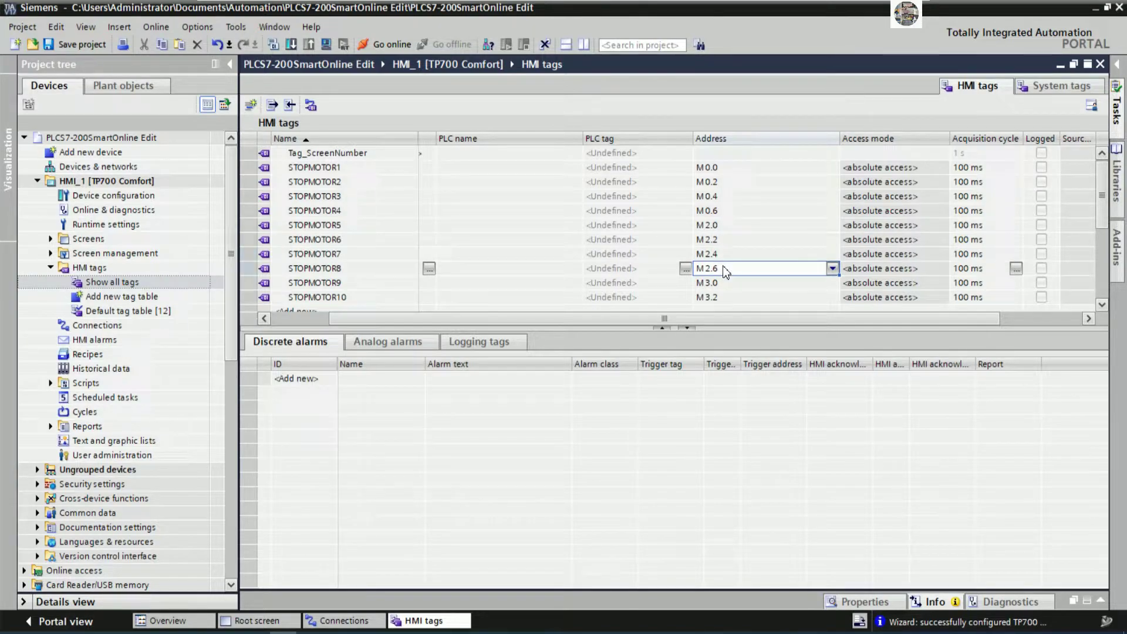
Step: Recheck the stop contact addresses for motors 6 to 8 in the STEP 7-Micro/WIN SMART program and return to TIA Portal
click(282, 632)
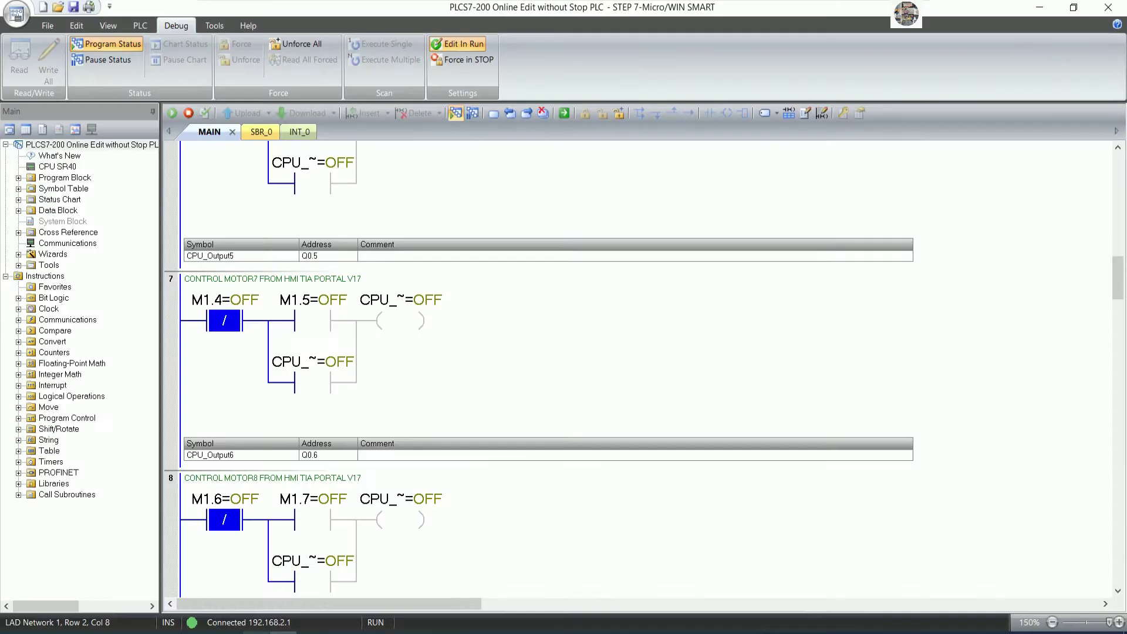
scroll(396, 473, down, 1)
scroll(396, 473, down, 1)
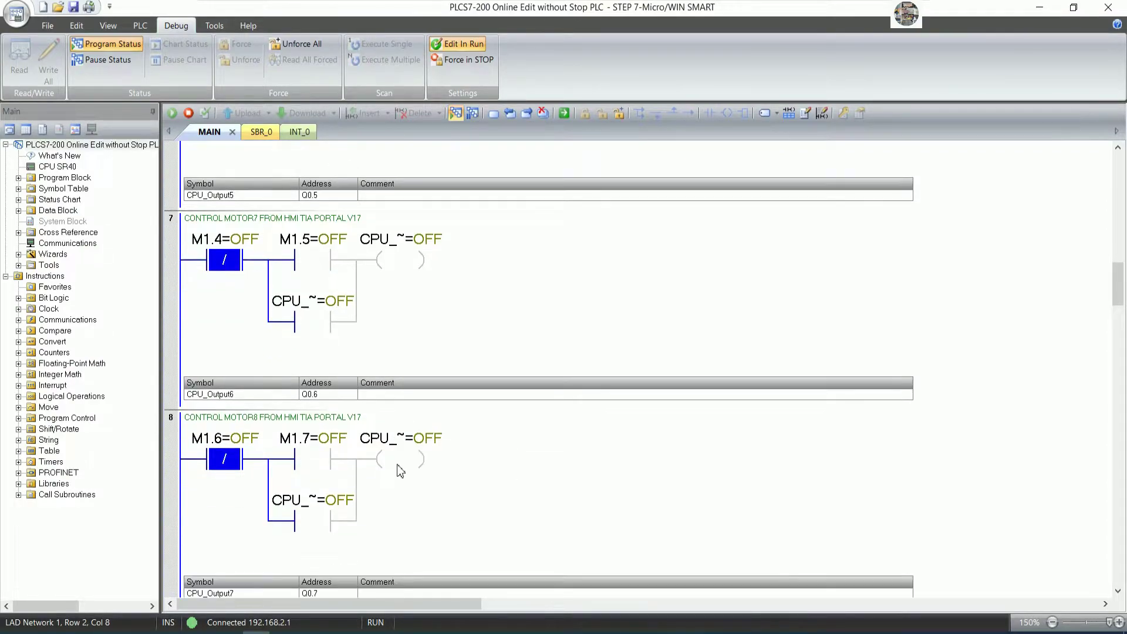
scroll(487, 472, up, 2)
scroll(489, 473, up, 2)
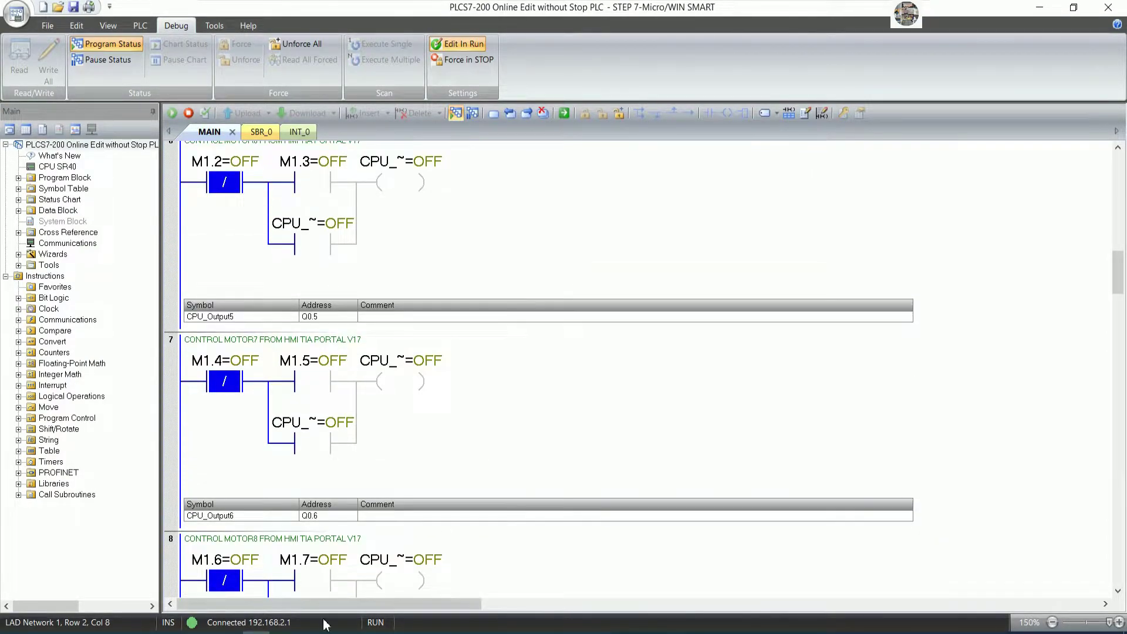
click(282, 632)
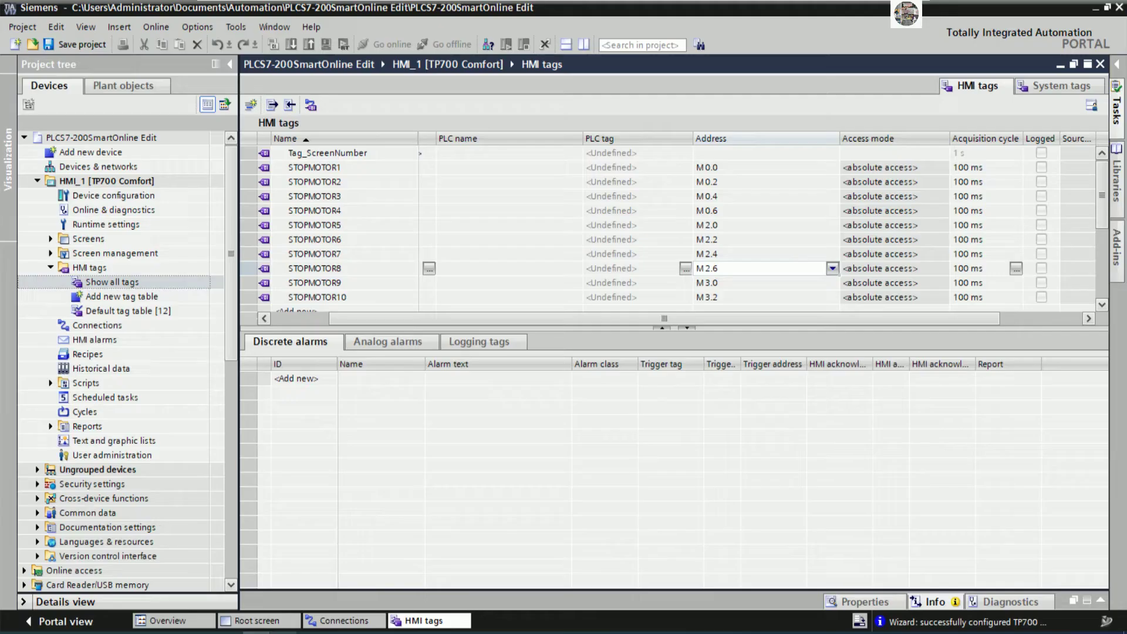
Step: Correct the address of the STOPMOTOR5 tag to M 1.0
click(725, 227)
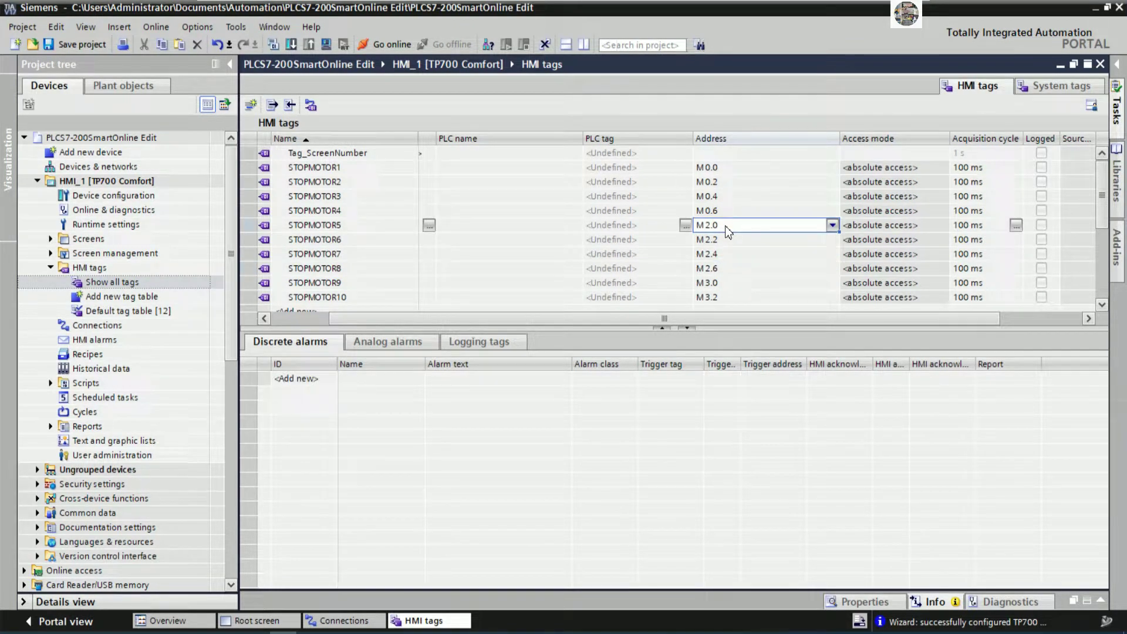
click(724, 224)
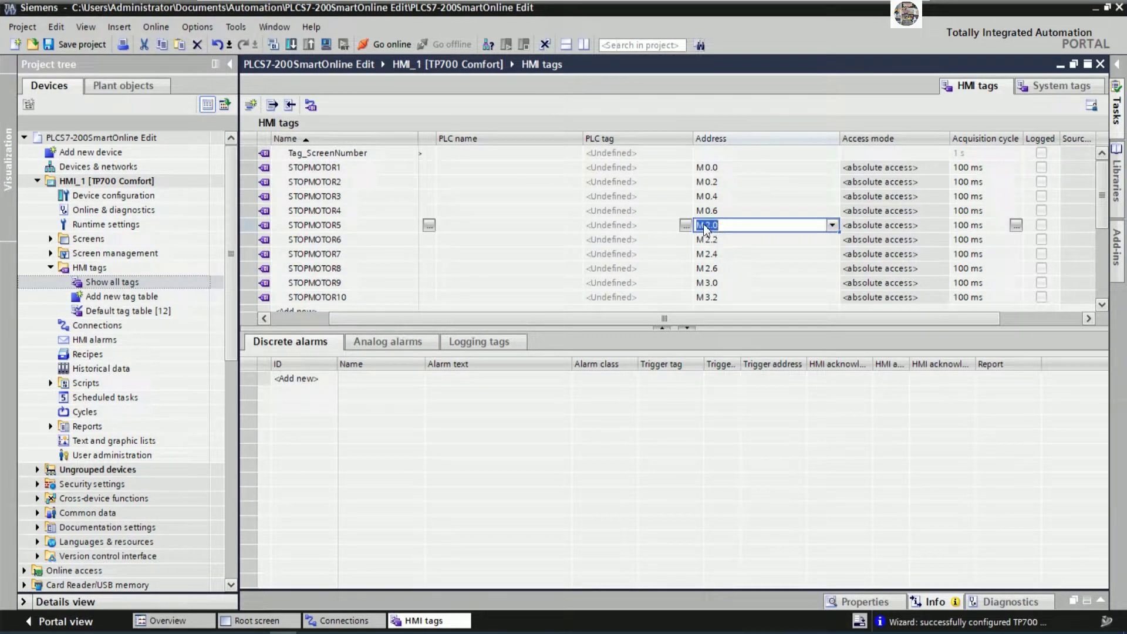
key(BackSpace)
text(1)
key(Return)
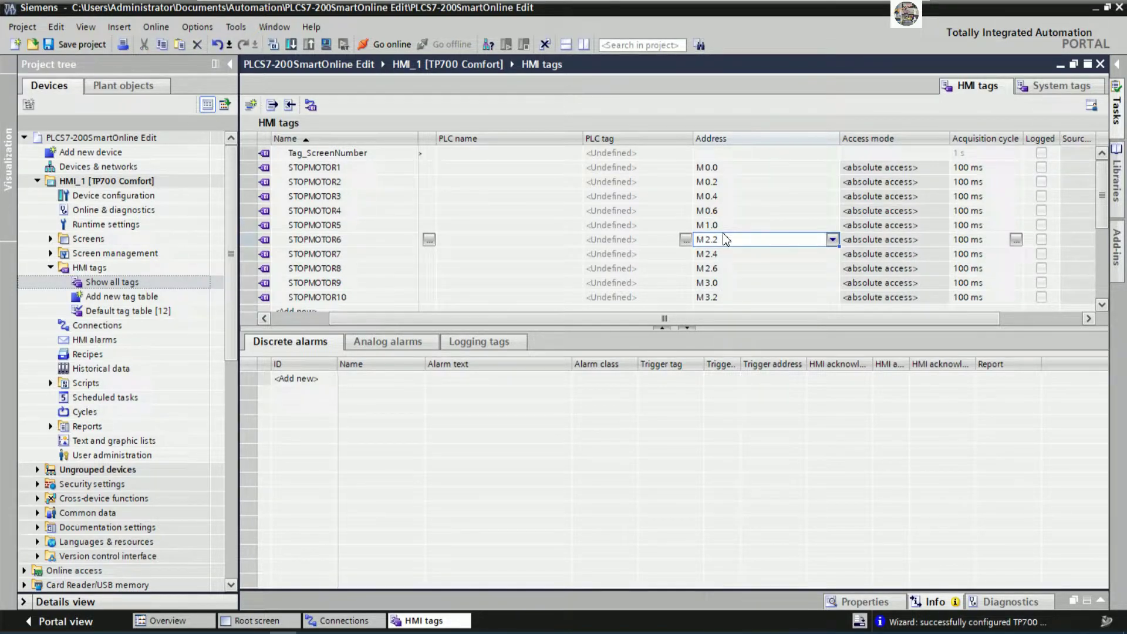
Step: Correct the address of the STOPMOTOR6 tag to M 1.2
click(709, 240)
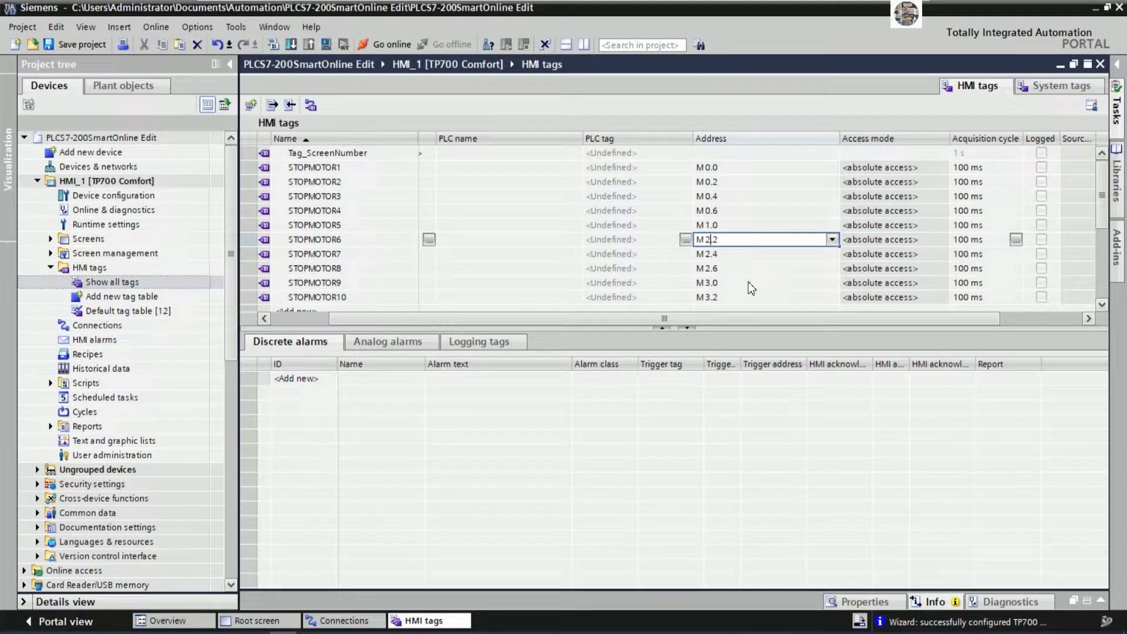
key(BackSpace)
text(1)
key(Return)
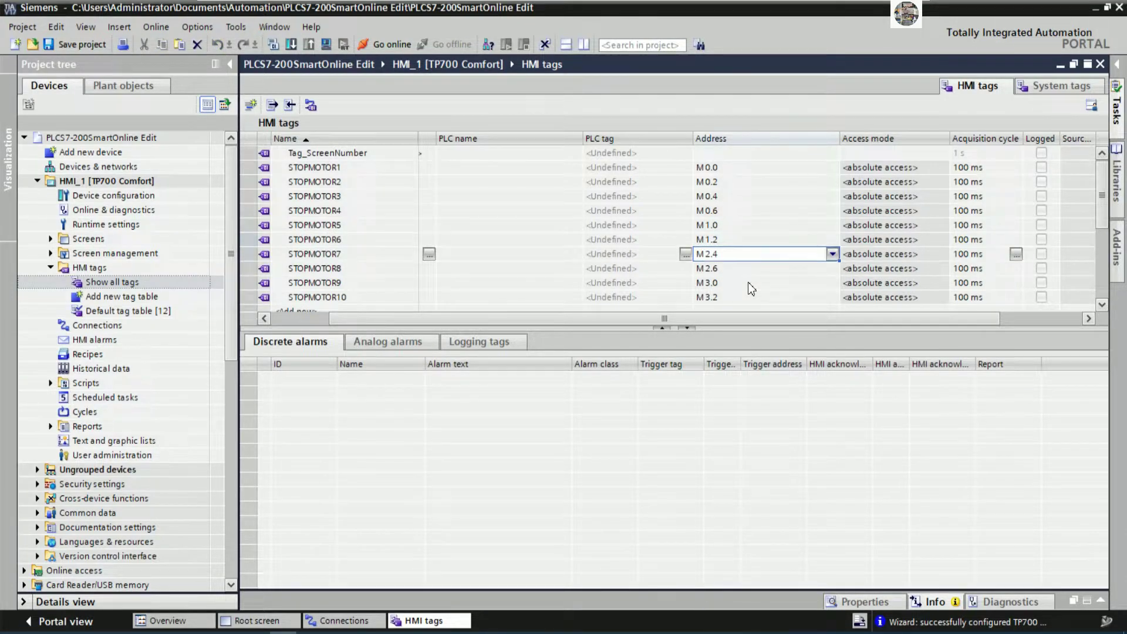
Step: Correct the address of the STOPMOTOR7 tag to M 1.4
click(712, 255)
click(712, 255)
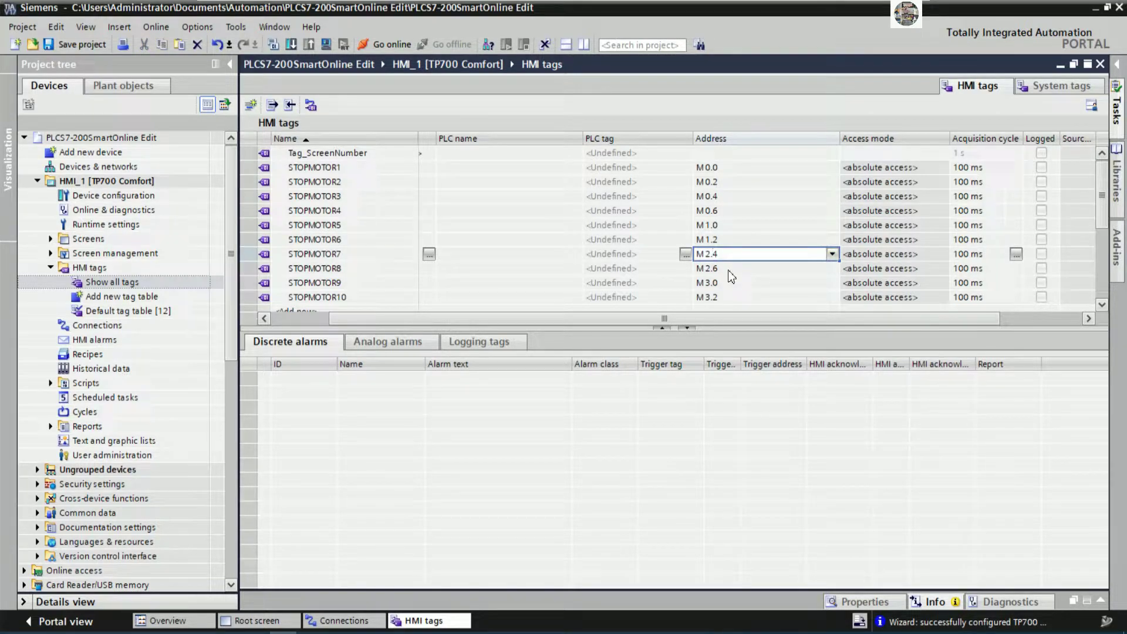
key(BackSpace)
text(4)
key(Return)
click(711, 255)
text(M1.4)
key(Return)
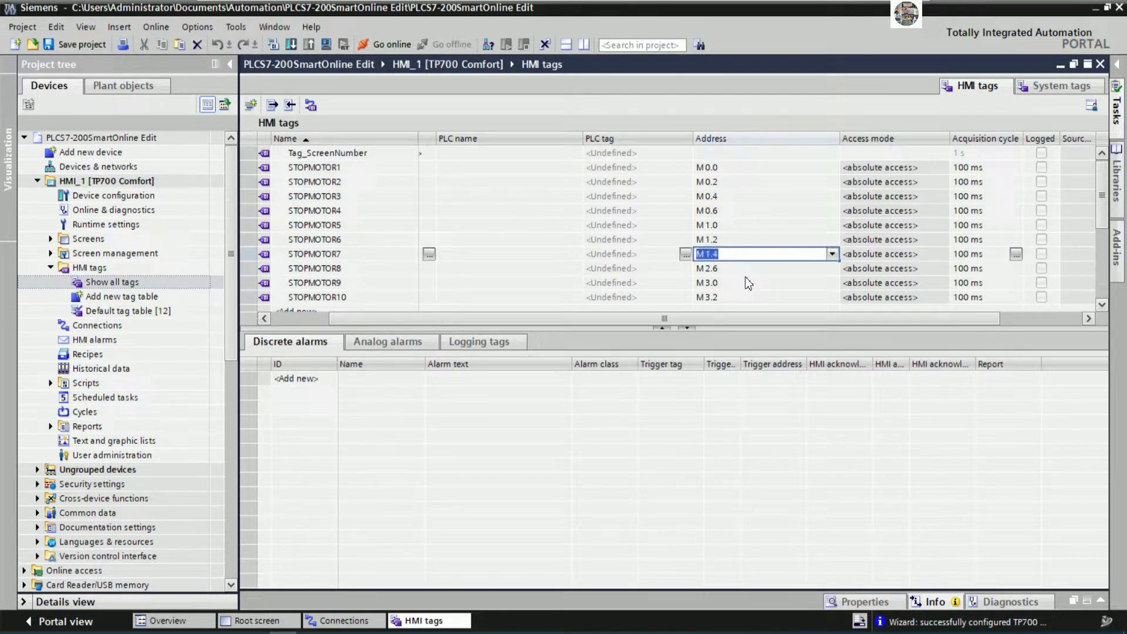
key(Down)
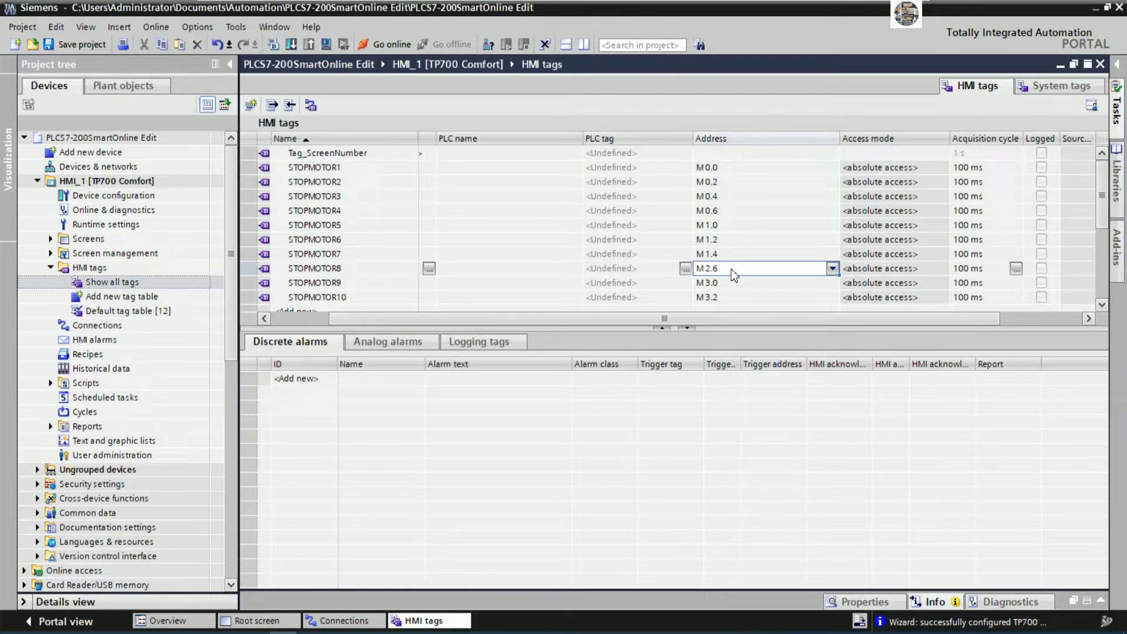
Step: Correct the address of the STOPMOTOR8 tag to M 1.6
click(712, 268)
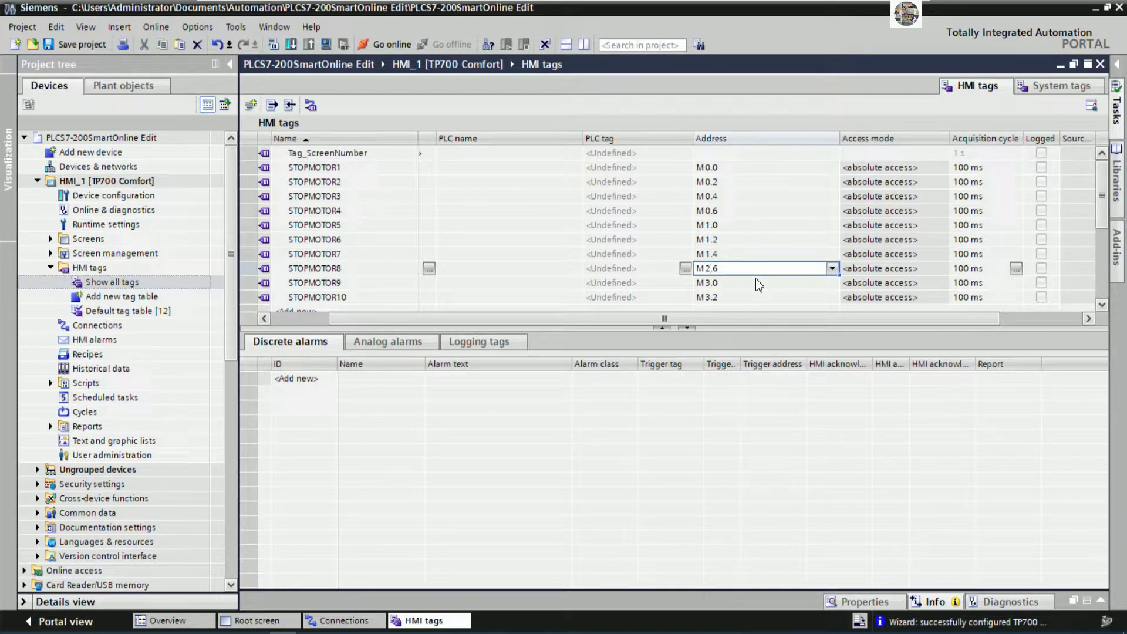
key(BackSpace)
text(1)
key(Return)
key(Down)
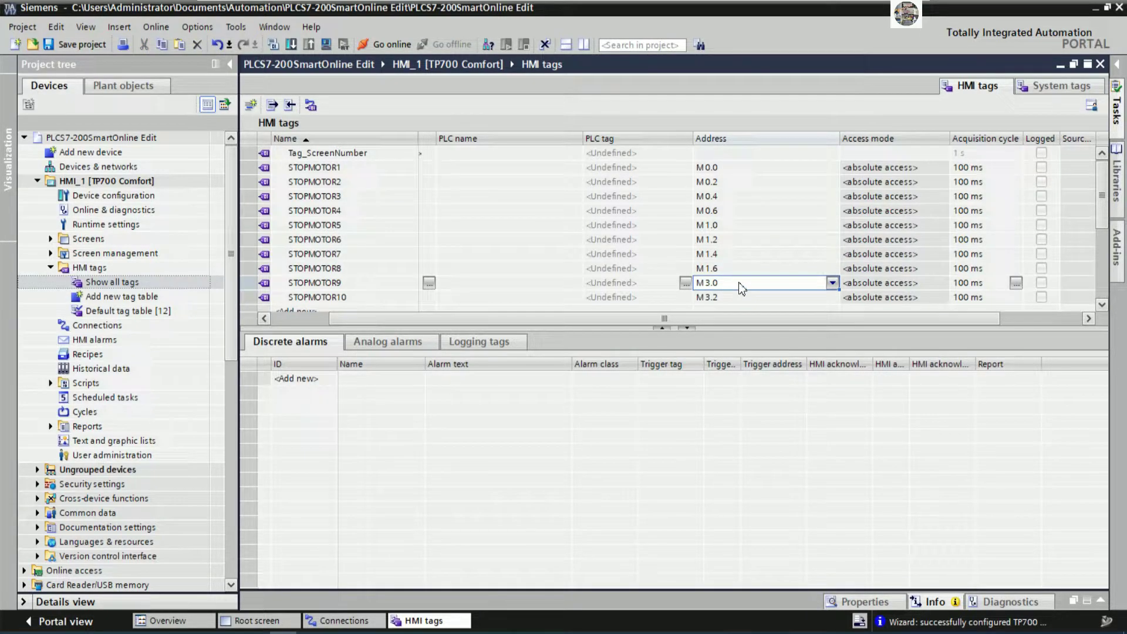
Step: Correct the address of the STOPMOTOR9 tag to M 2.0
click(709, 284)
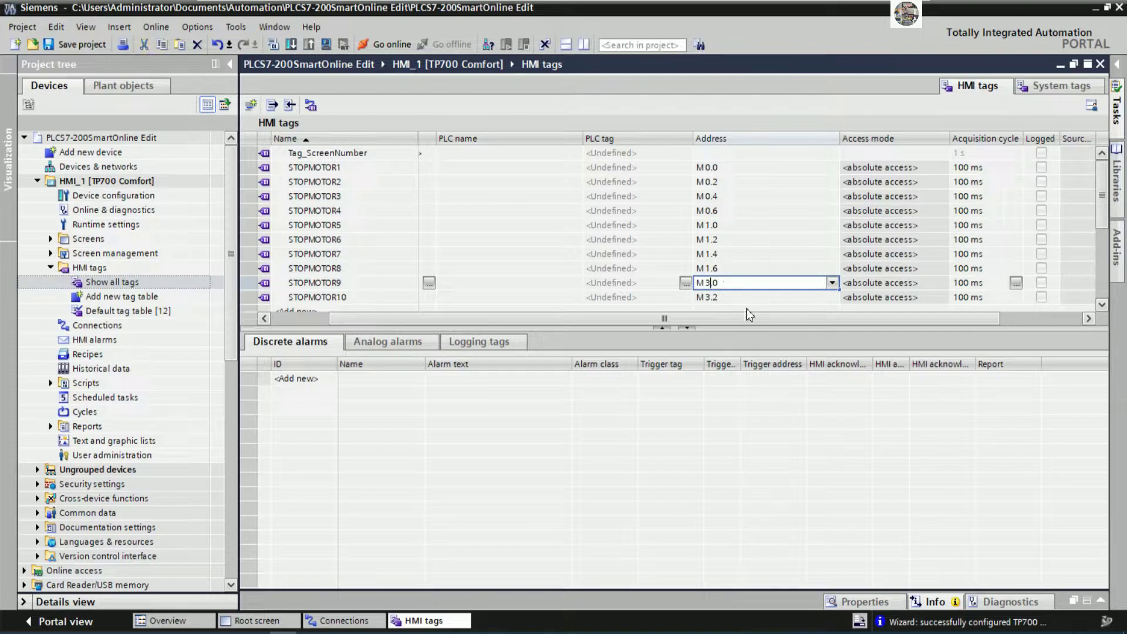
key(BackSpace)
text(2)
key(Return)
key(Down)
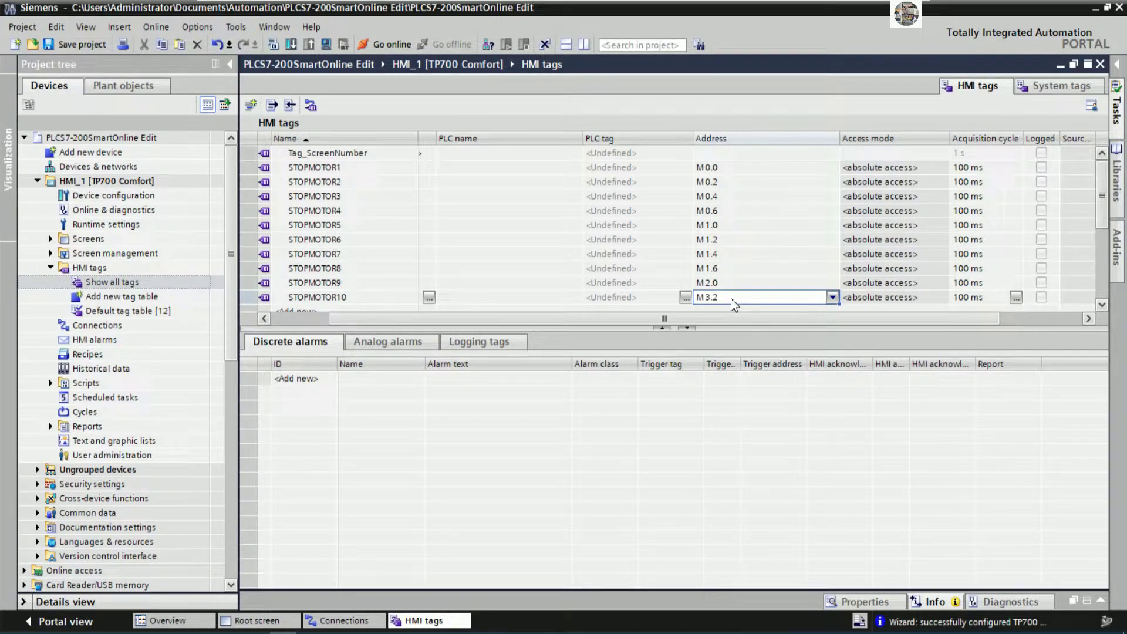
Step: Correct the address of the STOPMOTOR10 tag to M 2.2
click(711, 297)
key(BackSpace)
text(2)
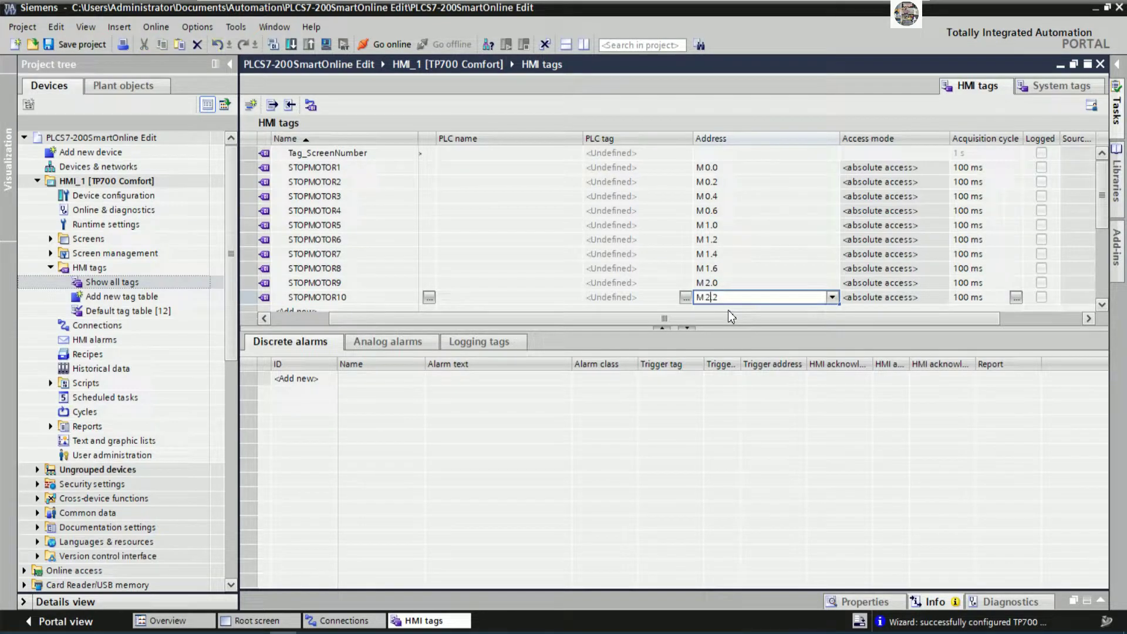
Step: Enlarge the HMI tag table area and add a new tag named STARTMOTOR1
key(Return)
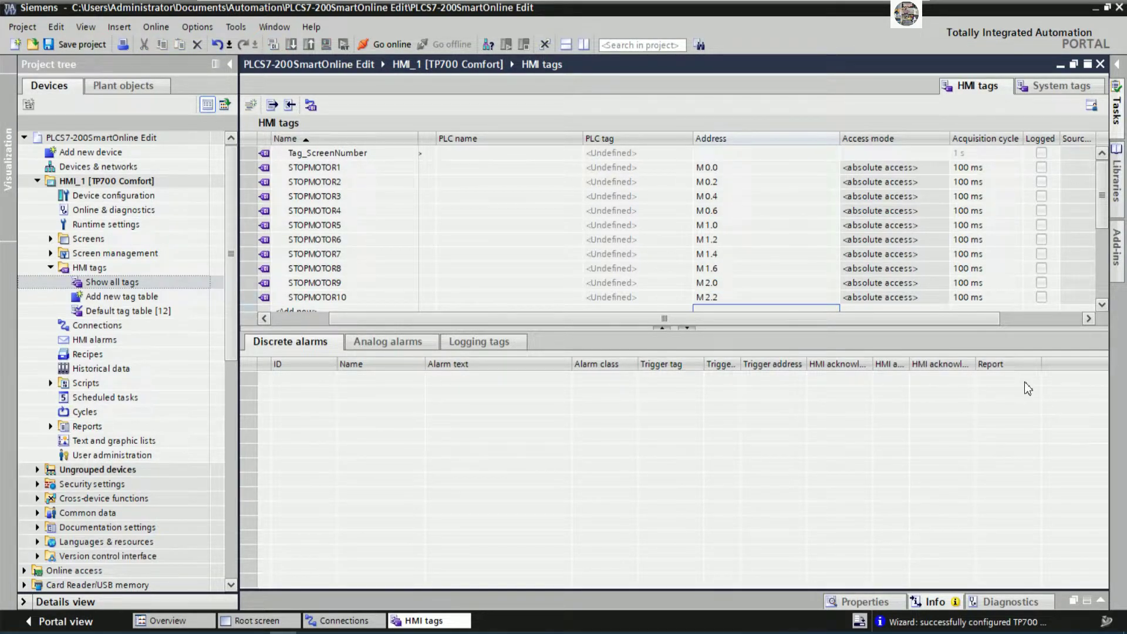
drag(611, 329, 612, 523)
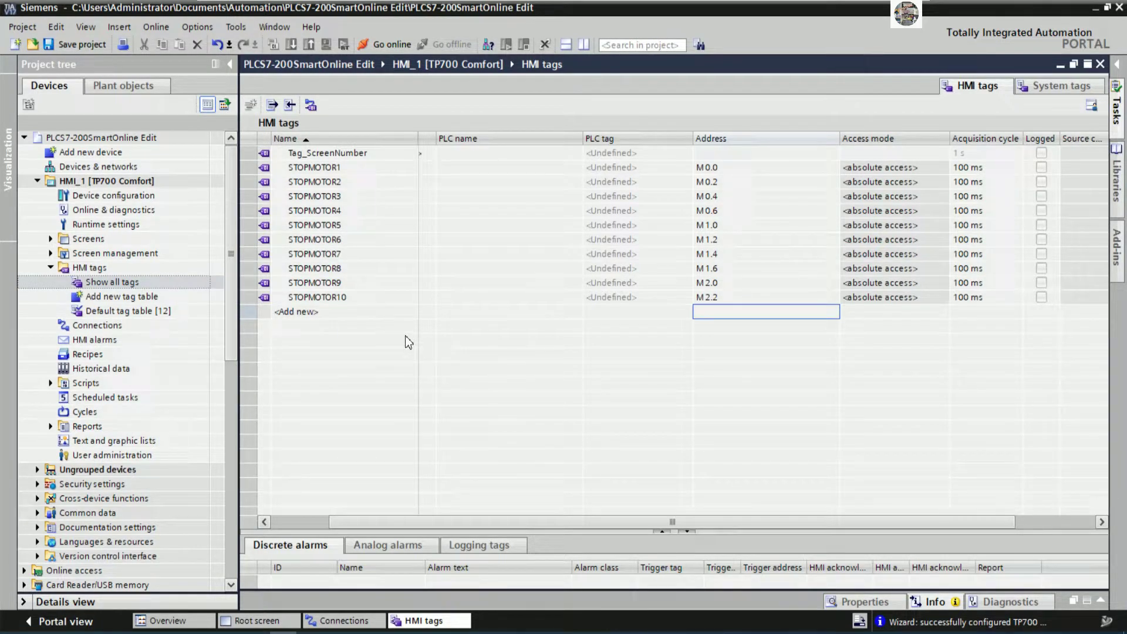
click(328, 316)
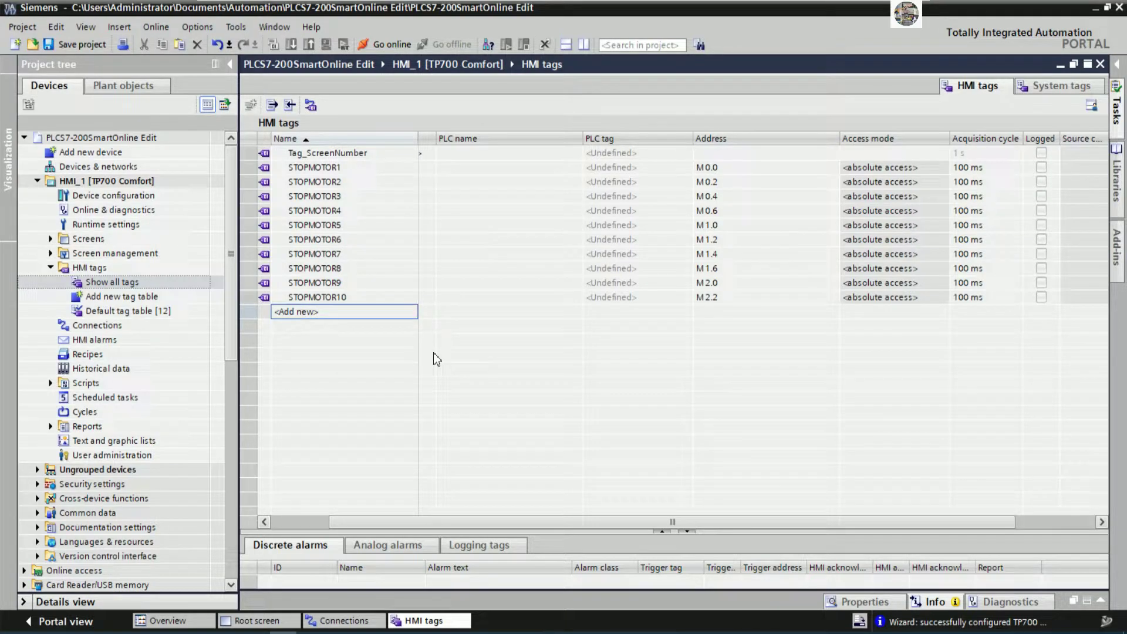
text(START)
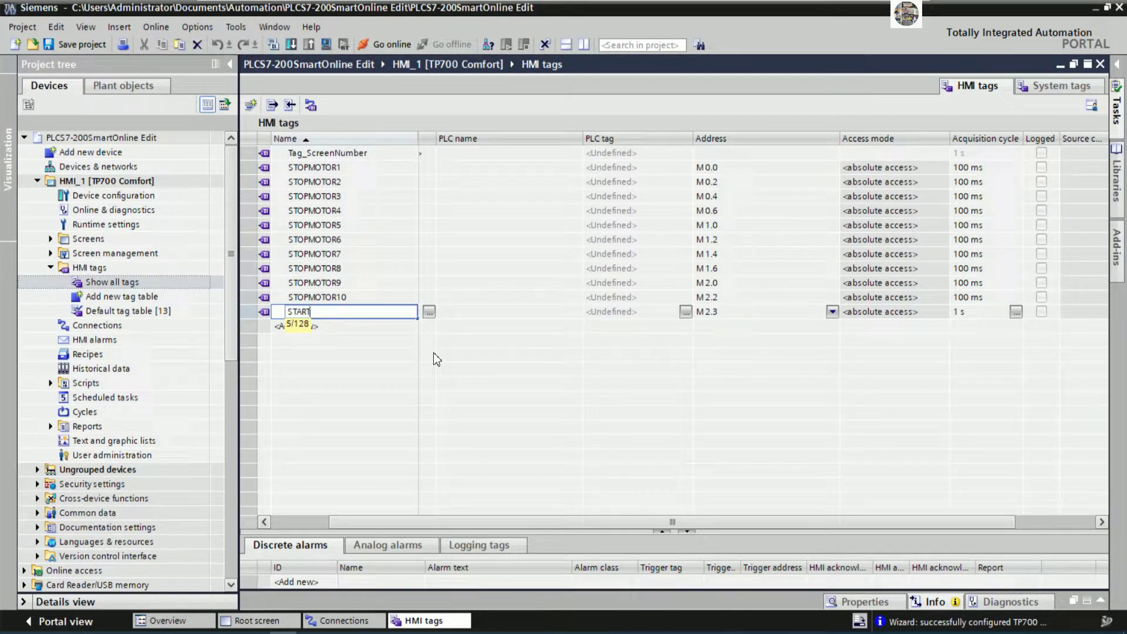
text(MOTOR1)
key(Return)
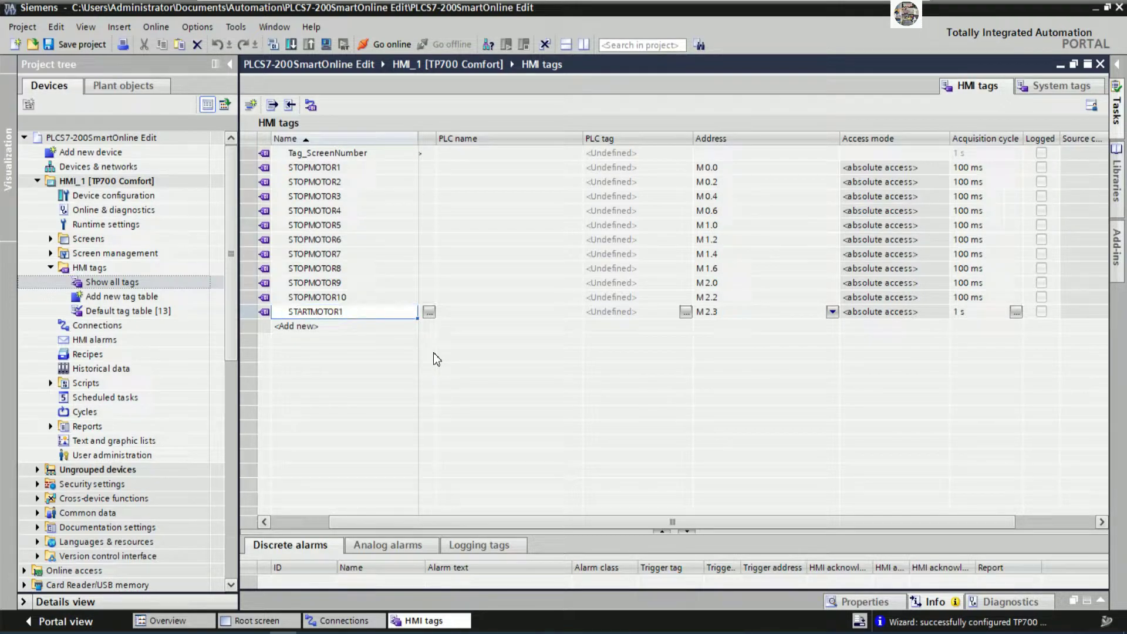
Step: Set the STARTMOTOR1 address to M 0.1 and fill the tag down to create STARTMOTOR2 through STARTMOTOR10
double_click(711, 313)
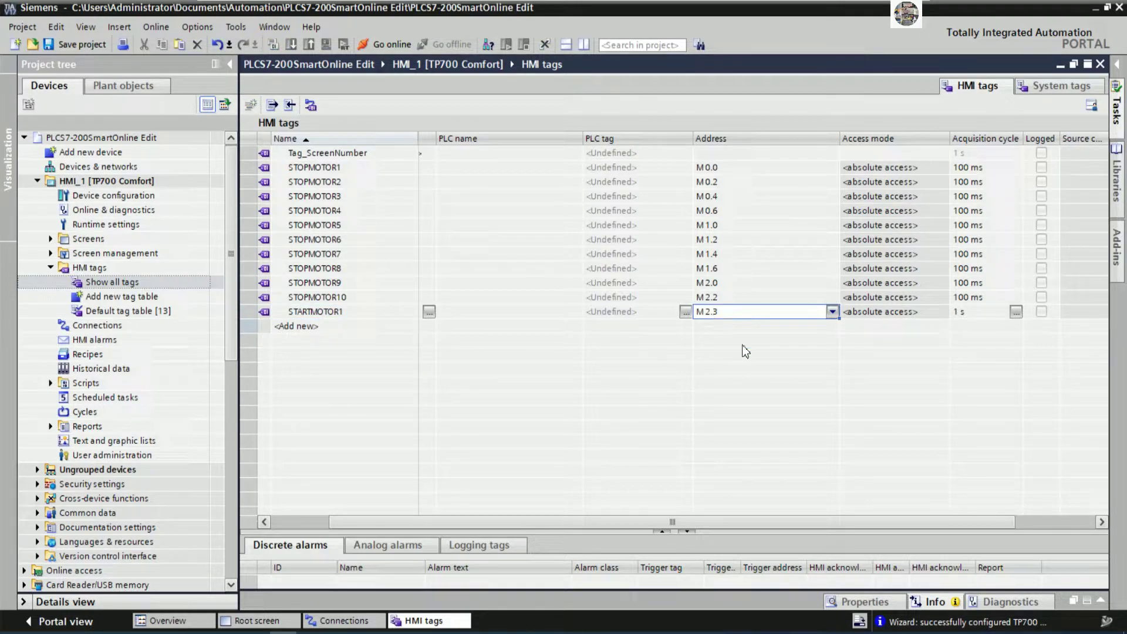
text(M )
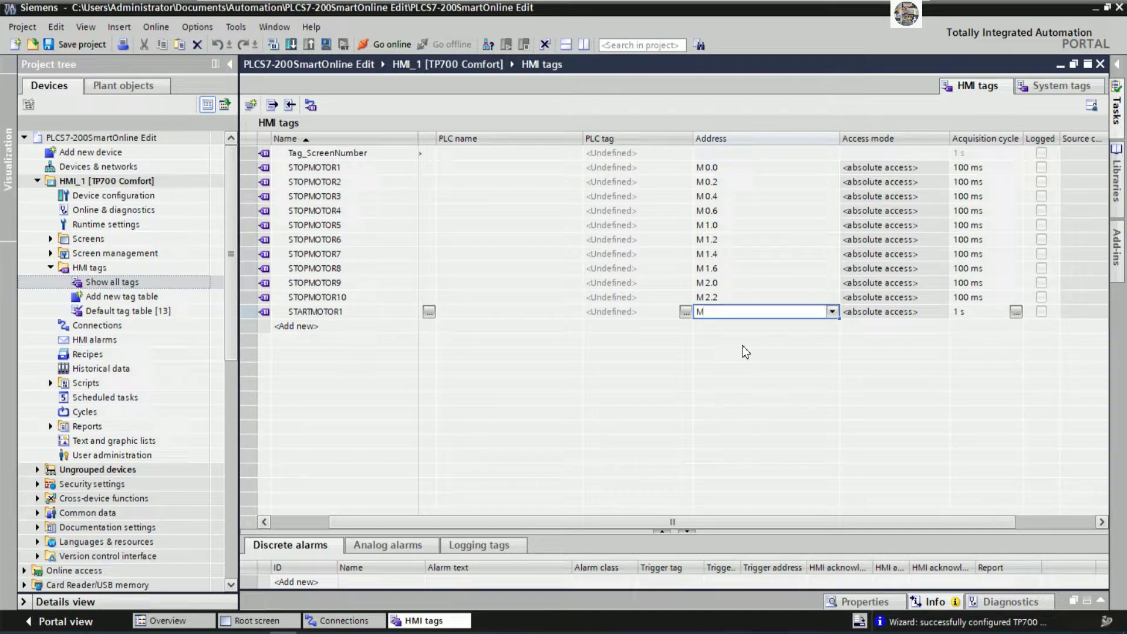
text(0.1)
key(Return)
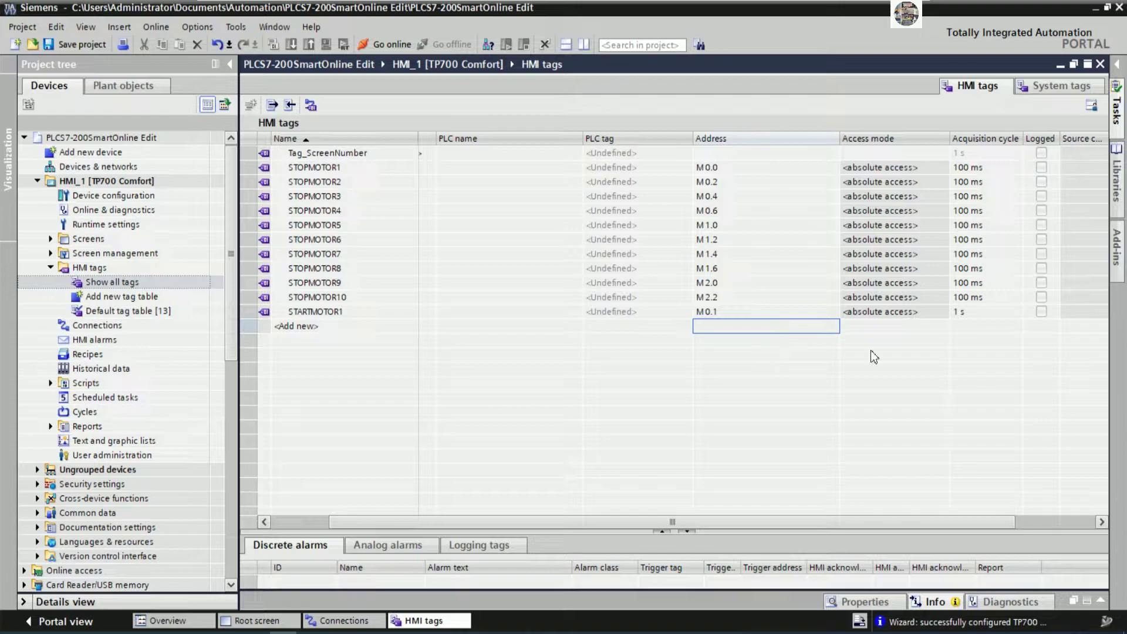
click(378, 314)
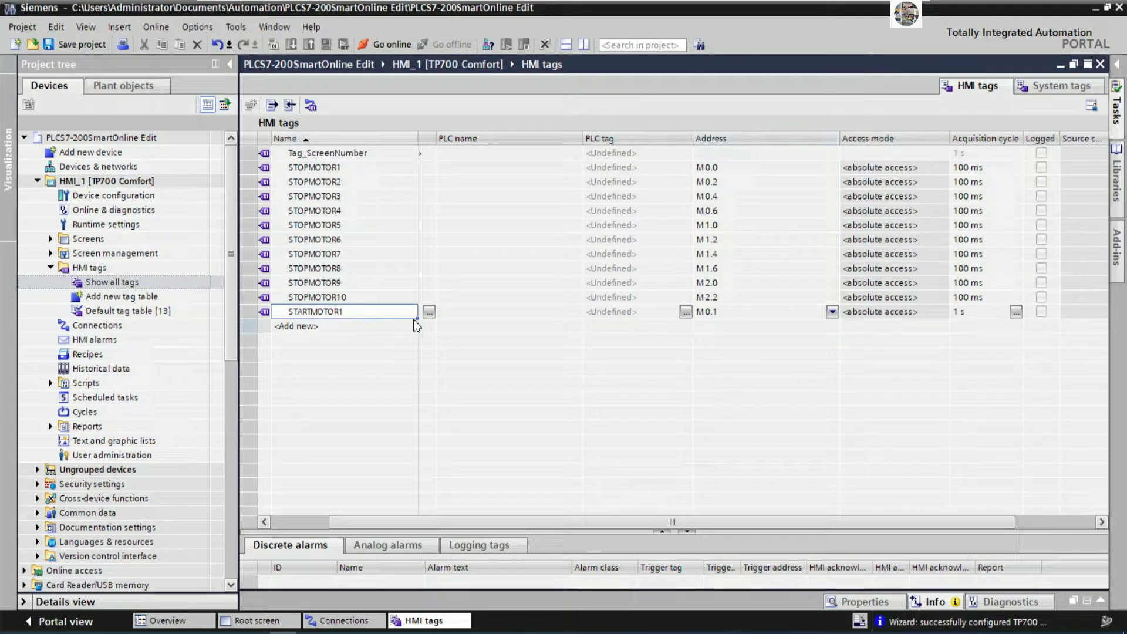
drag(418, 317, 401, 447)
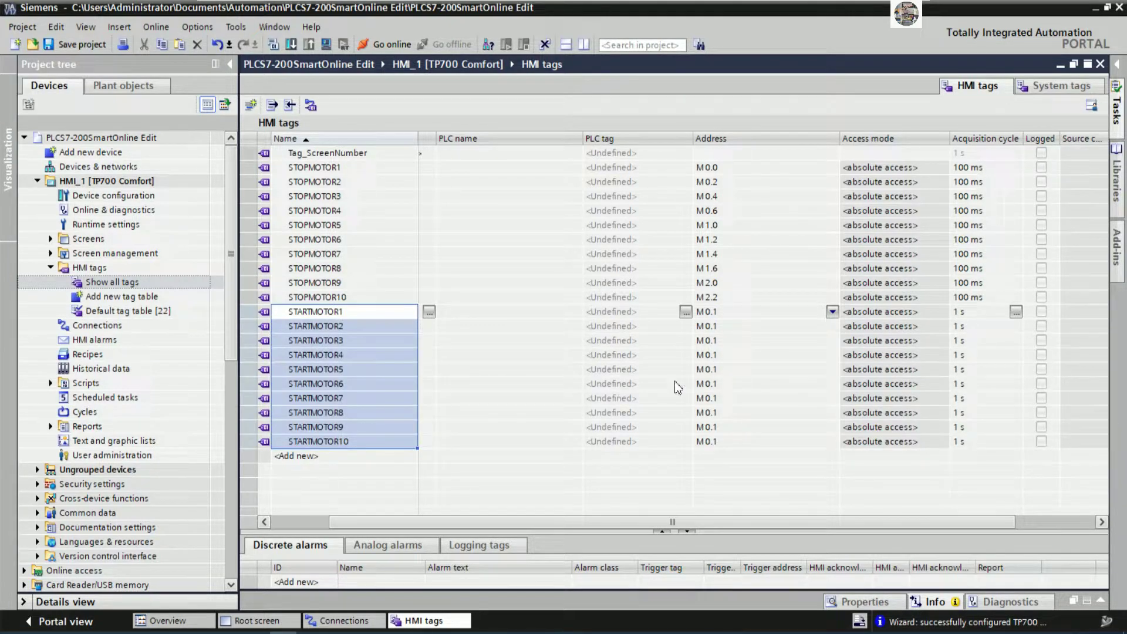
Step: Set the address of STARTMOTOR2 to M 0.3 and of STARTMOTOR3 to M 0.5
click(731, 325)
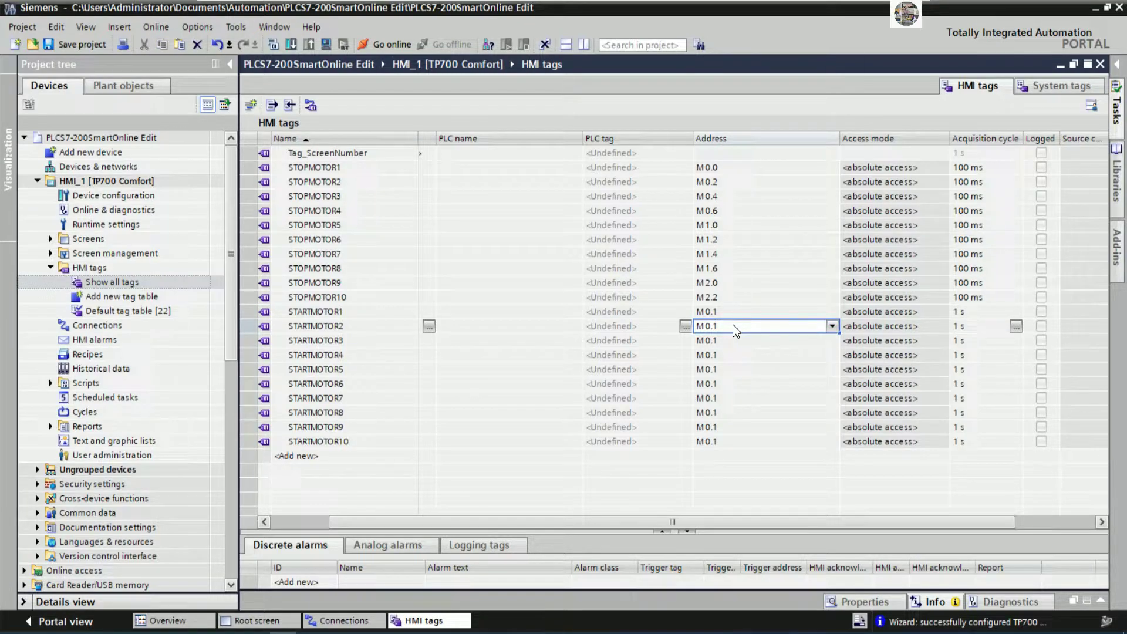
key(BackSpace)
text(3)
key(Return)
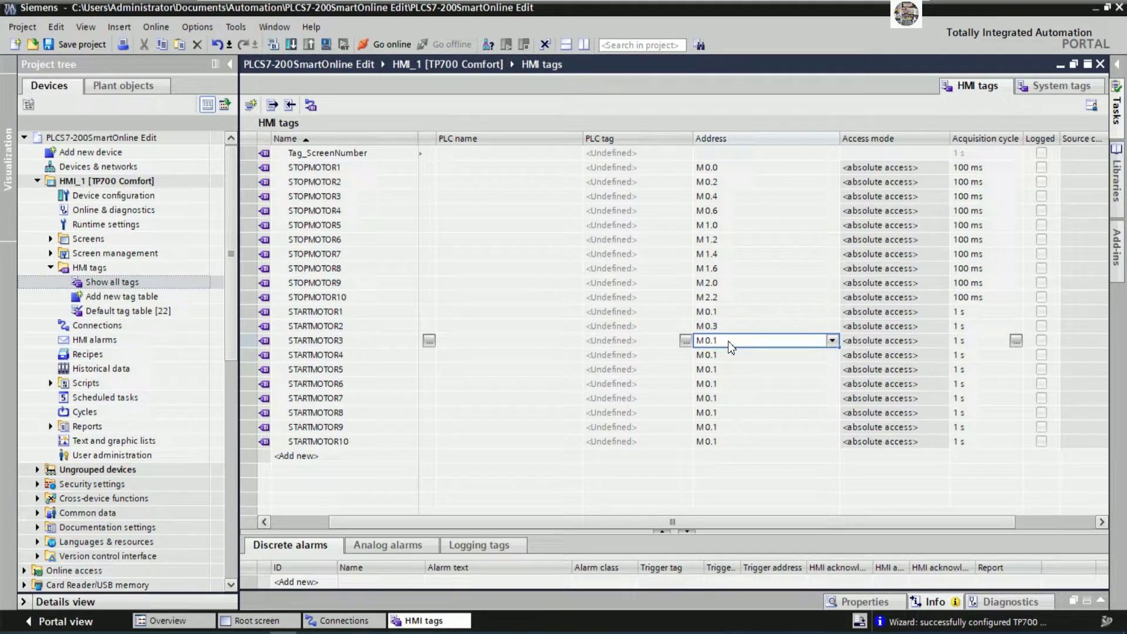
key(BackSpace)
text(5)
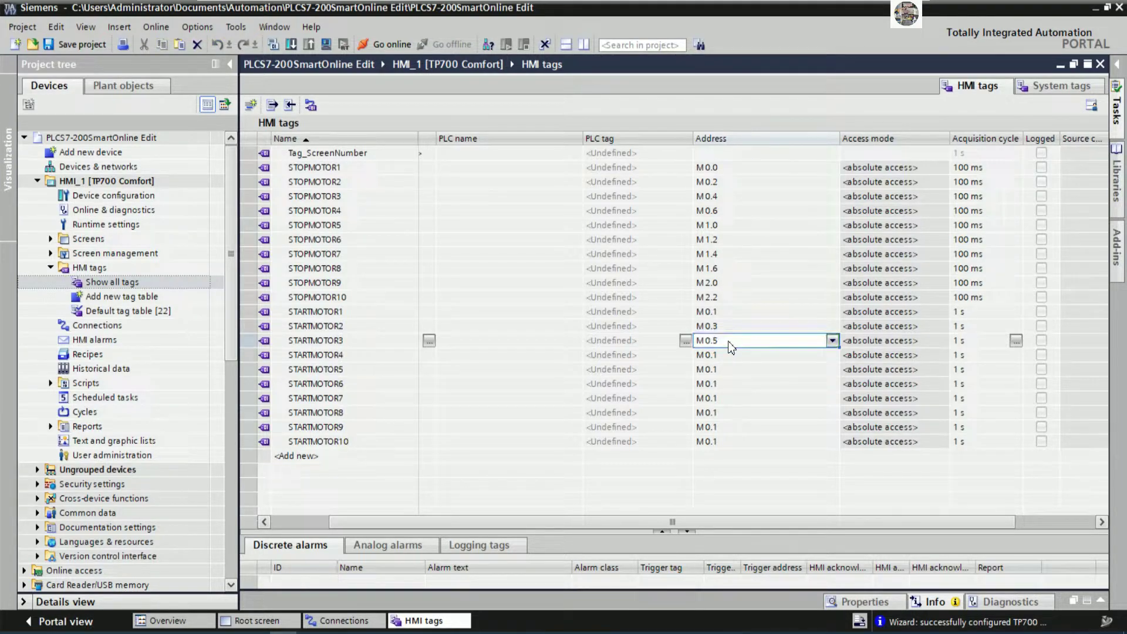
key(Return)
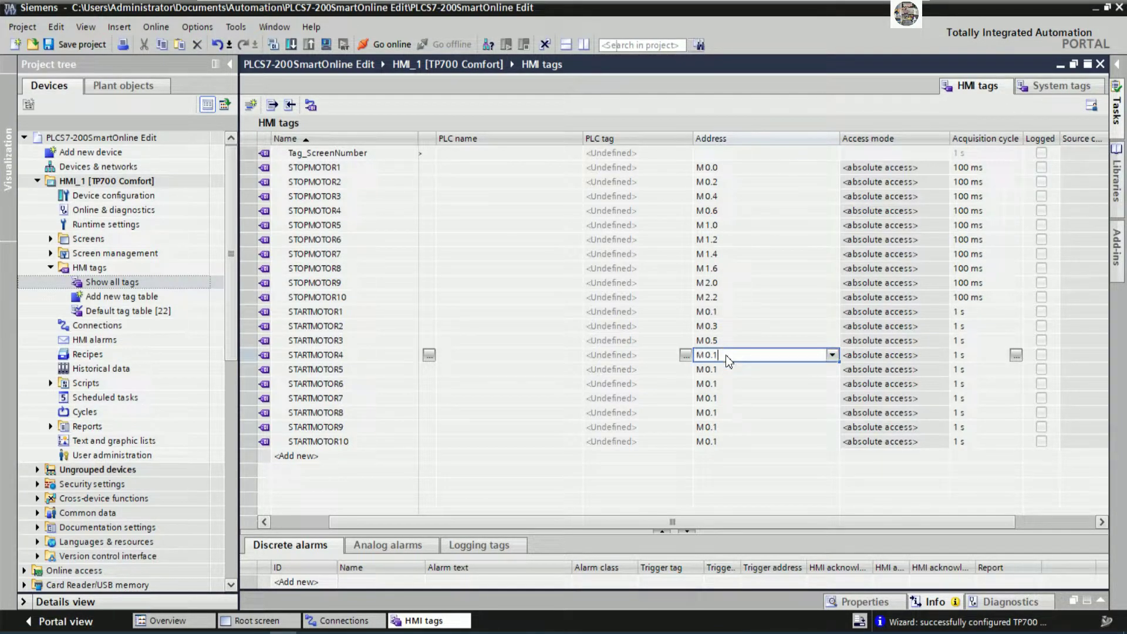
Step: Set the address of STARTMOTOR4 to M 0.7 and of STARTMOTOR5 to M 1.1
key(BackSpace)
text(7)
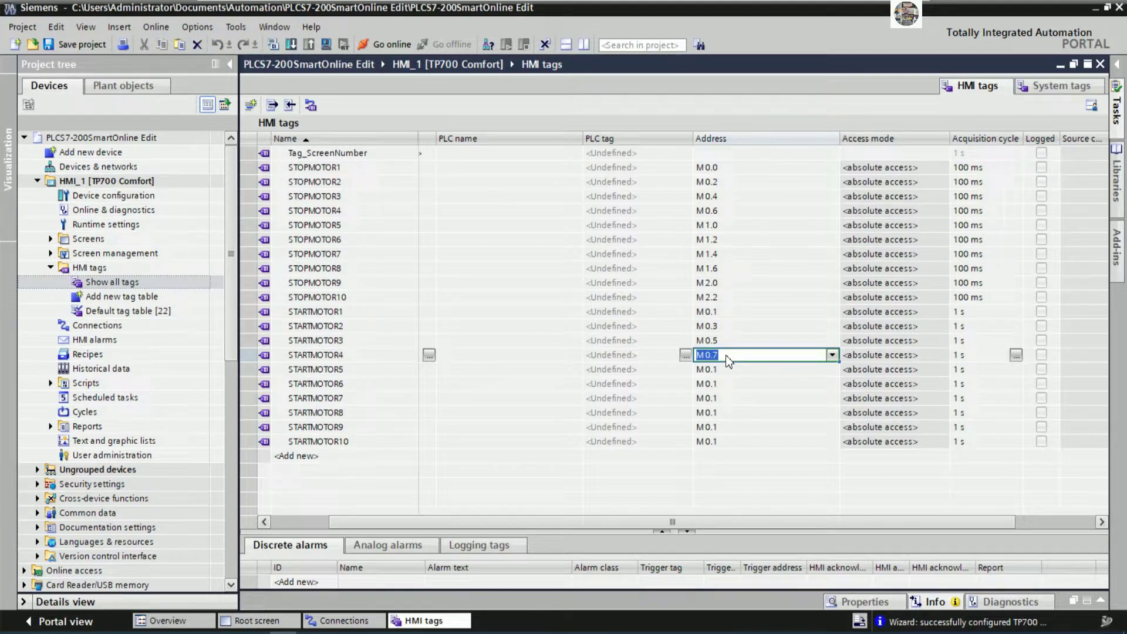
key(Return)
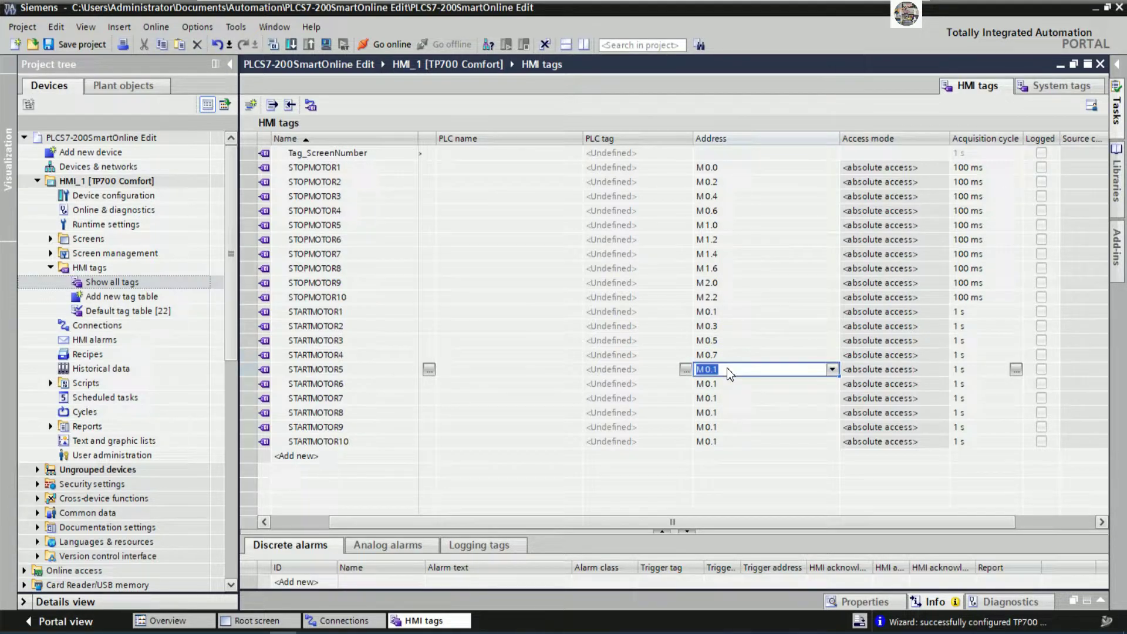
double_click(726, 368)
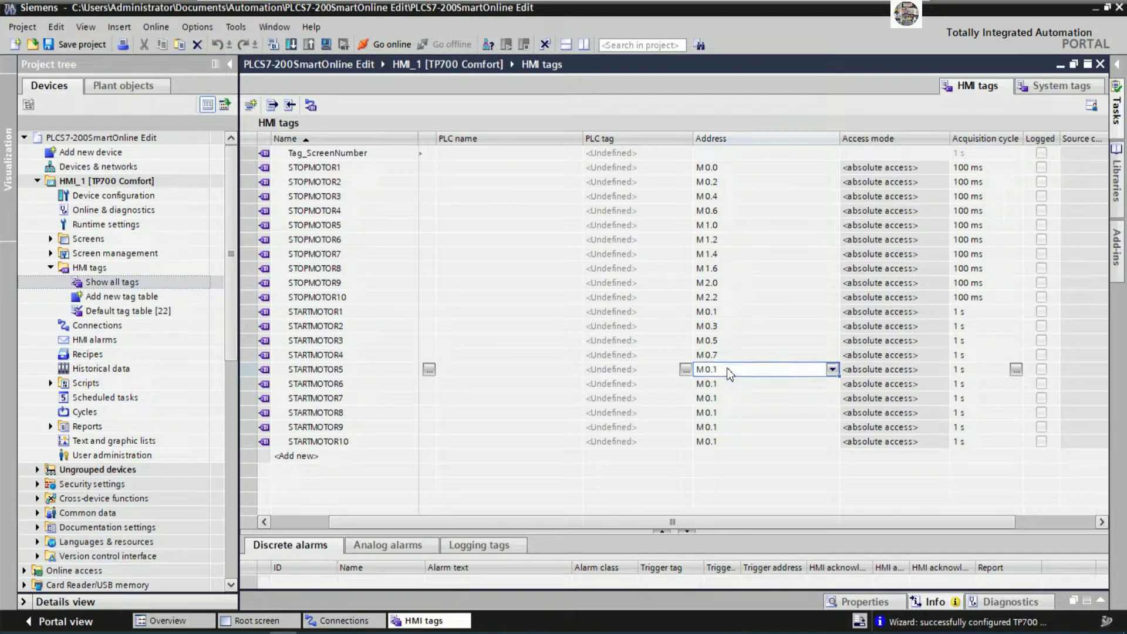
text(1)
key(Return)
double_click(726, 370)
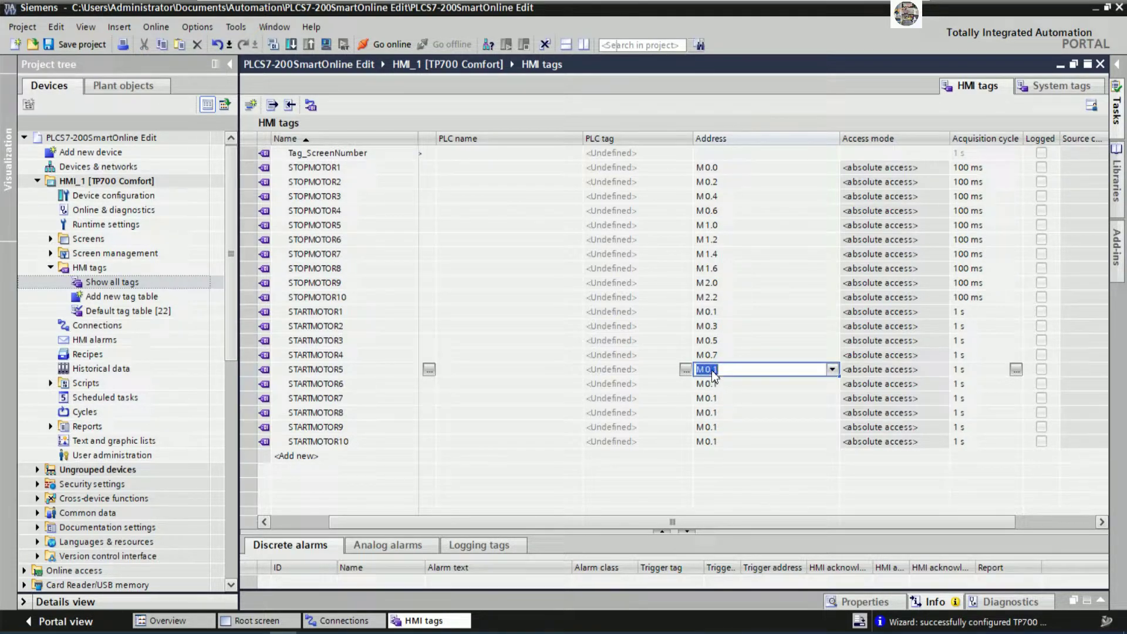
key(BackSpace)
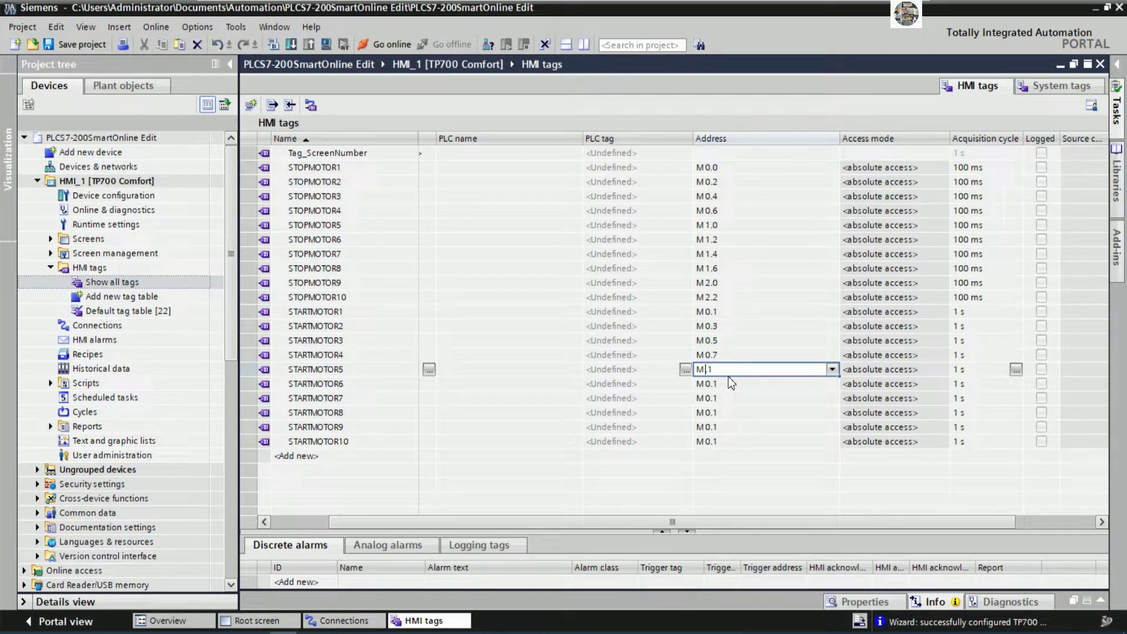
text(1)
key(Return)
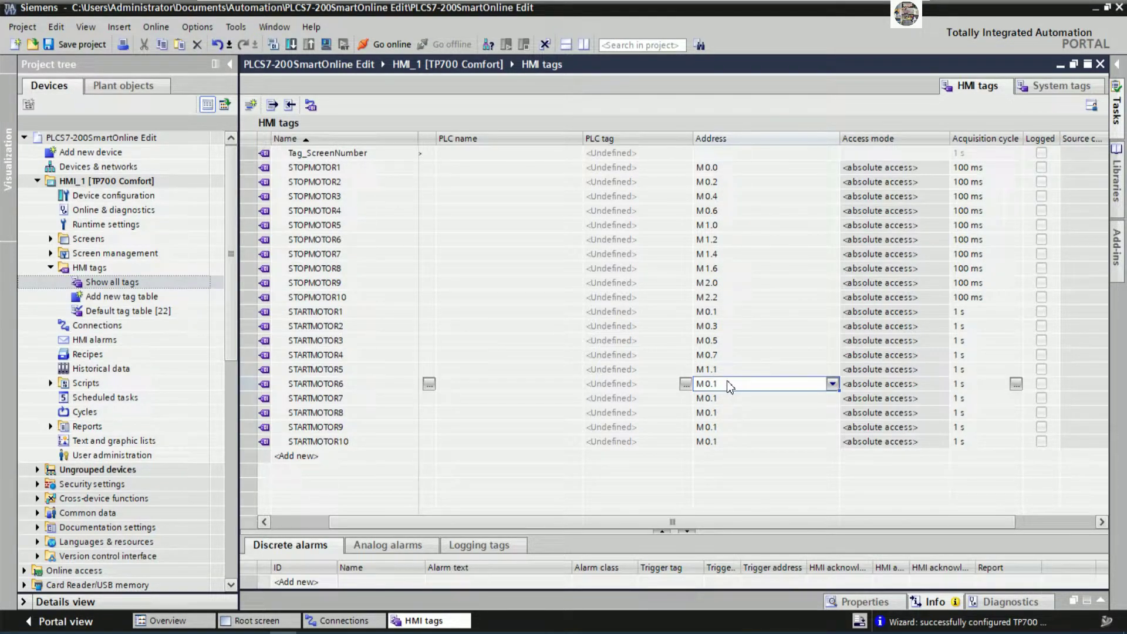
Step: Set the address of STARTMOTOR6 to M 1.3 and of STARTMOTOR7 to M 1.5
double_click(728, 385)
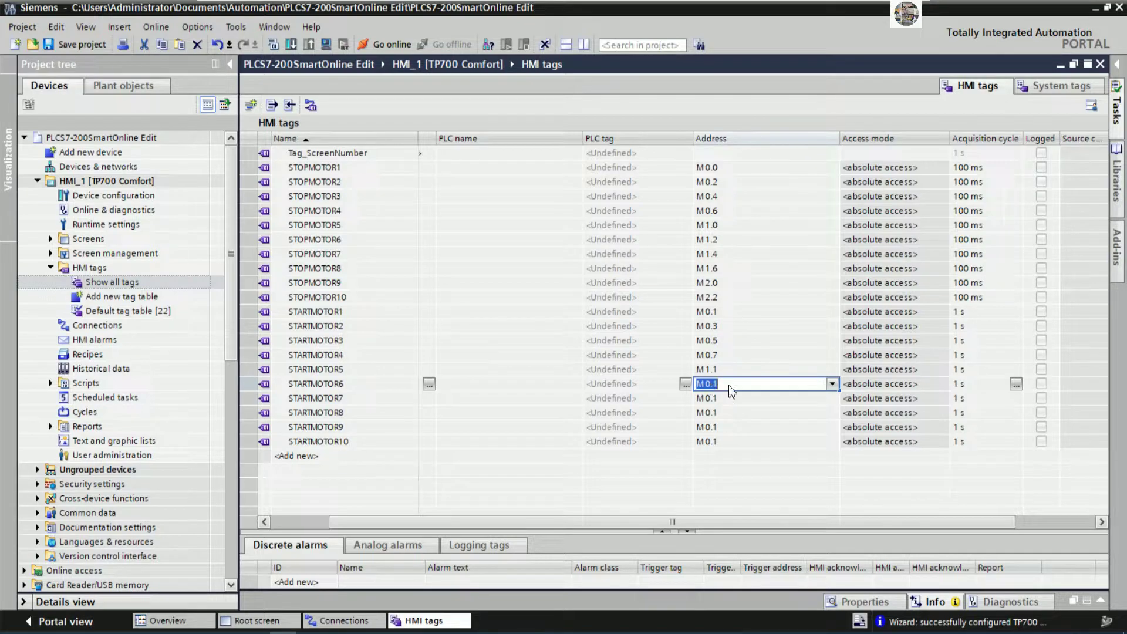
key(BackSpace)
key(BackSpace)
key(Return)
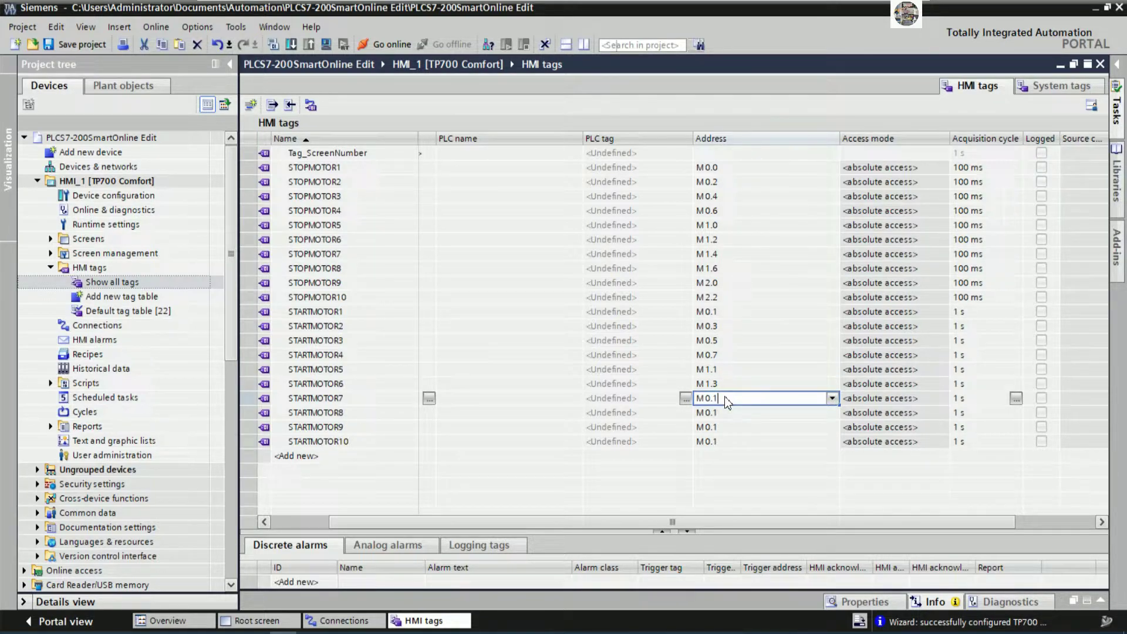
click(727, 402)
key(BackSpace)
key(BackSpace)
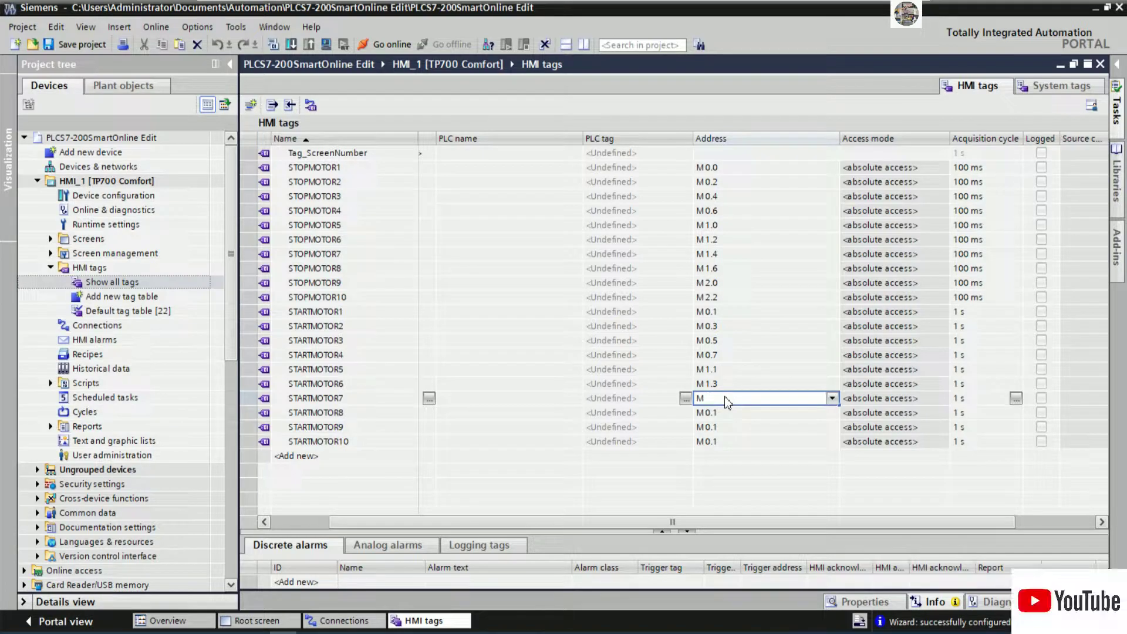
text(1.)
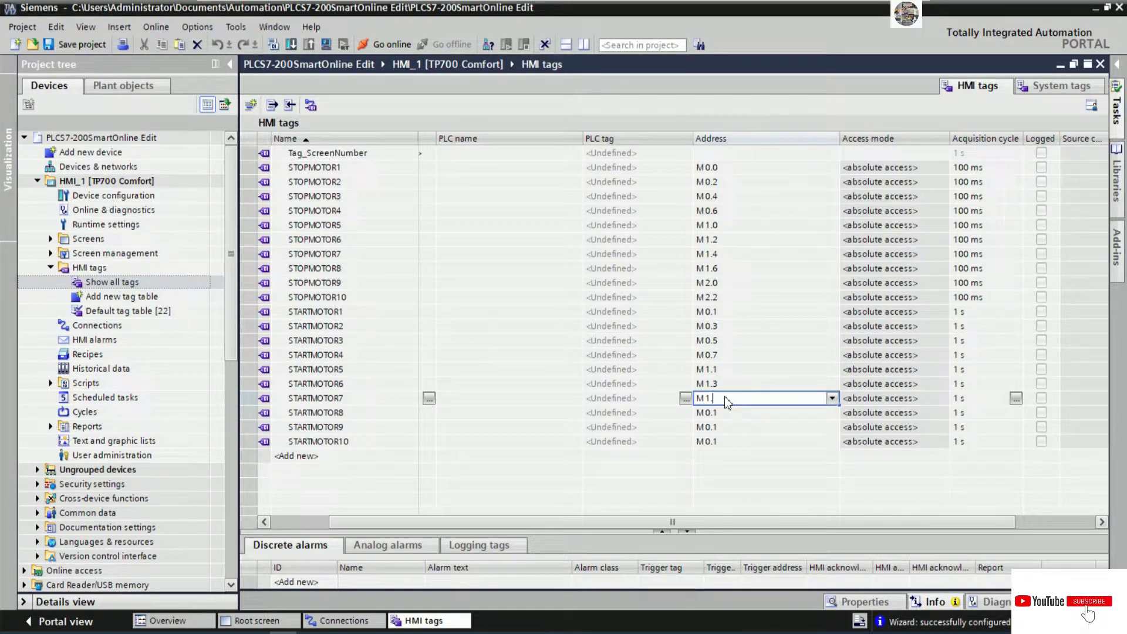
text(5)
key(Return)
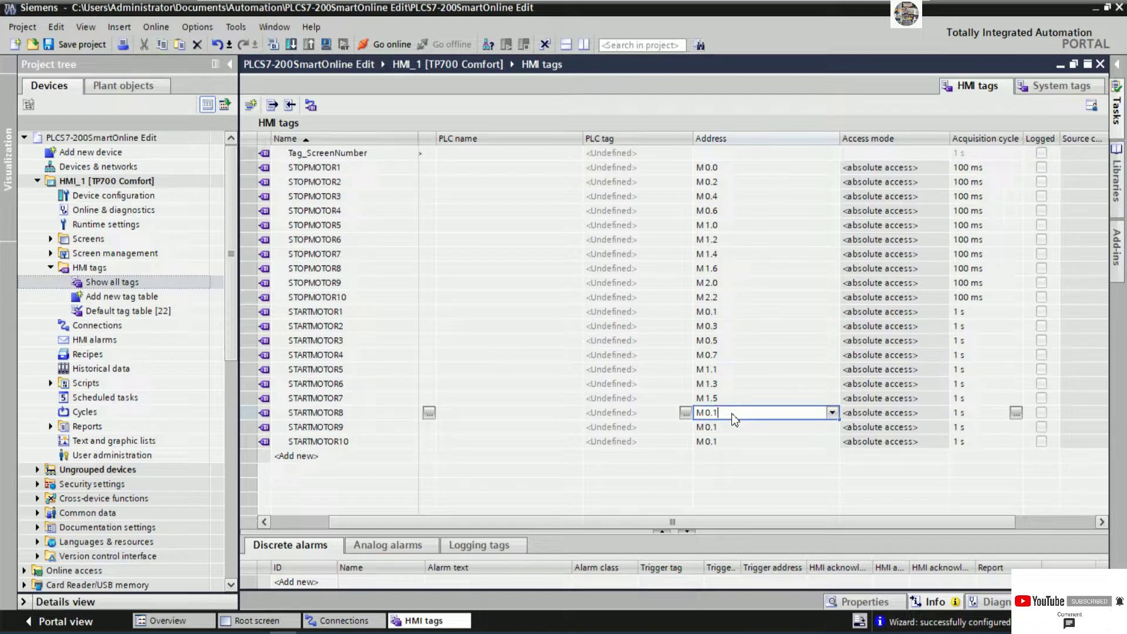
Step: Set the address of STARTMOTOR8 to M 1.7 and of STARTMOTOR9 to M 2.1
key(BackSpace)
key(BackSpace)
key(BackSpace)
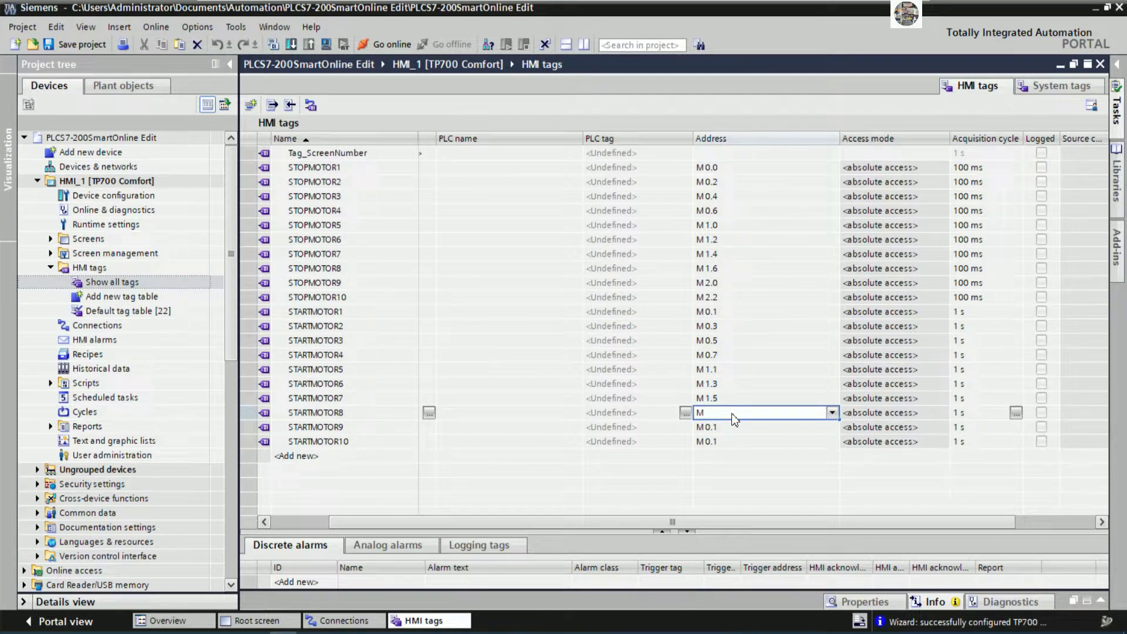
text(1.7)
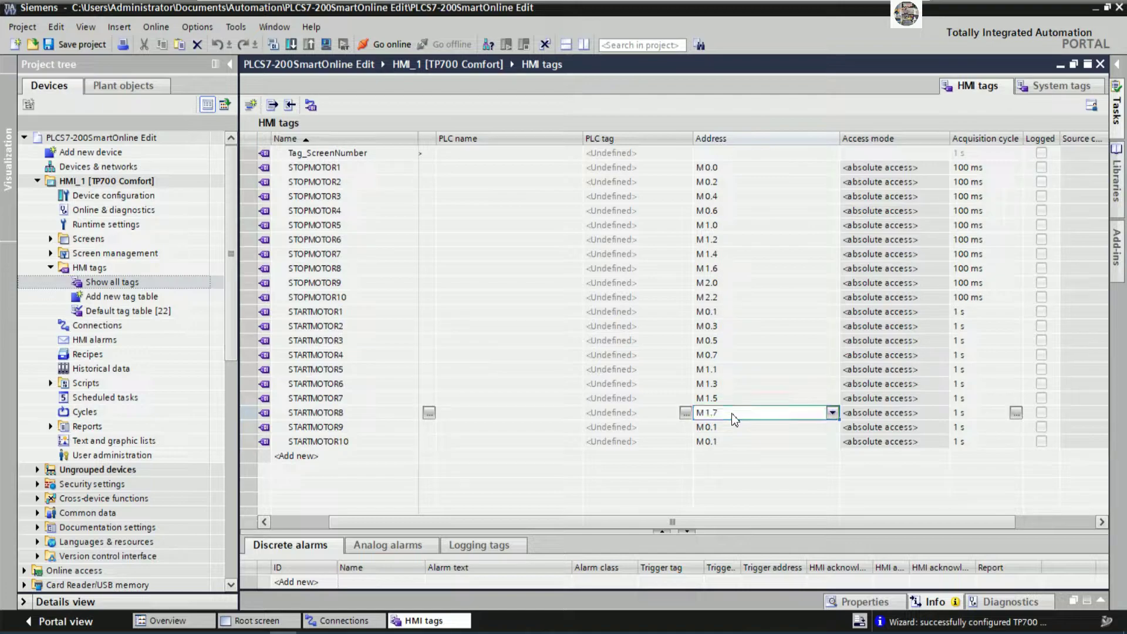
key(Return)
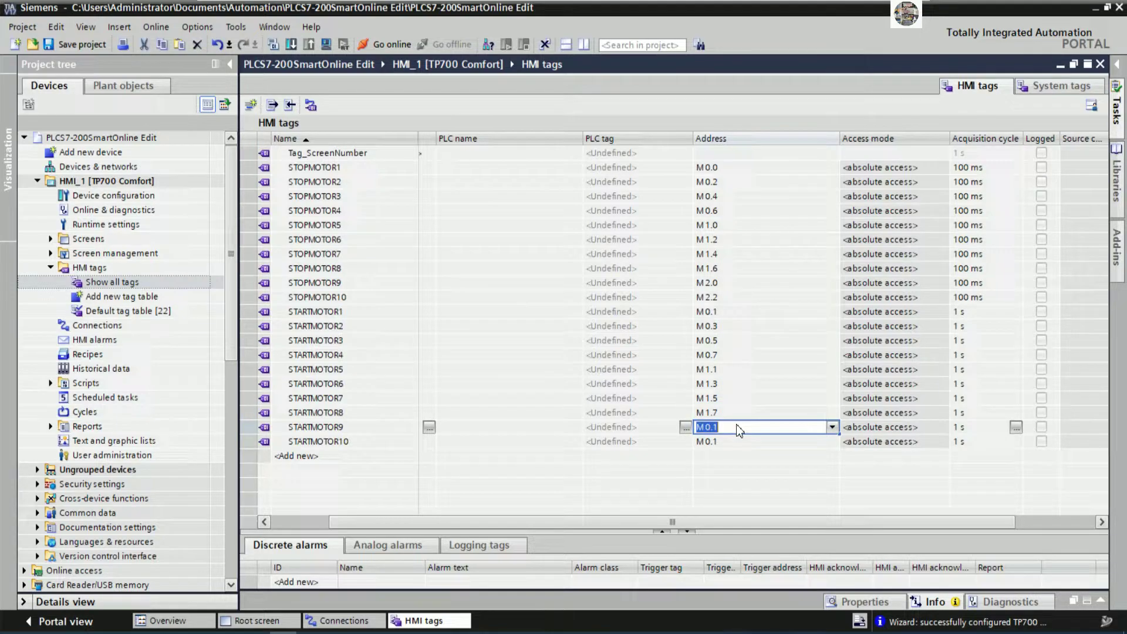
click(737, 423)
key(BackSpace)
key(Return)
key(Down)
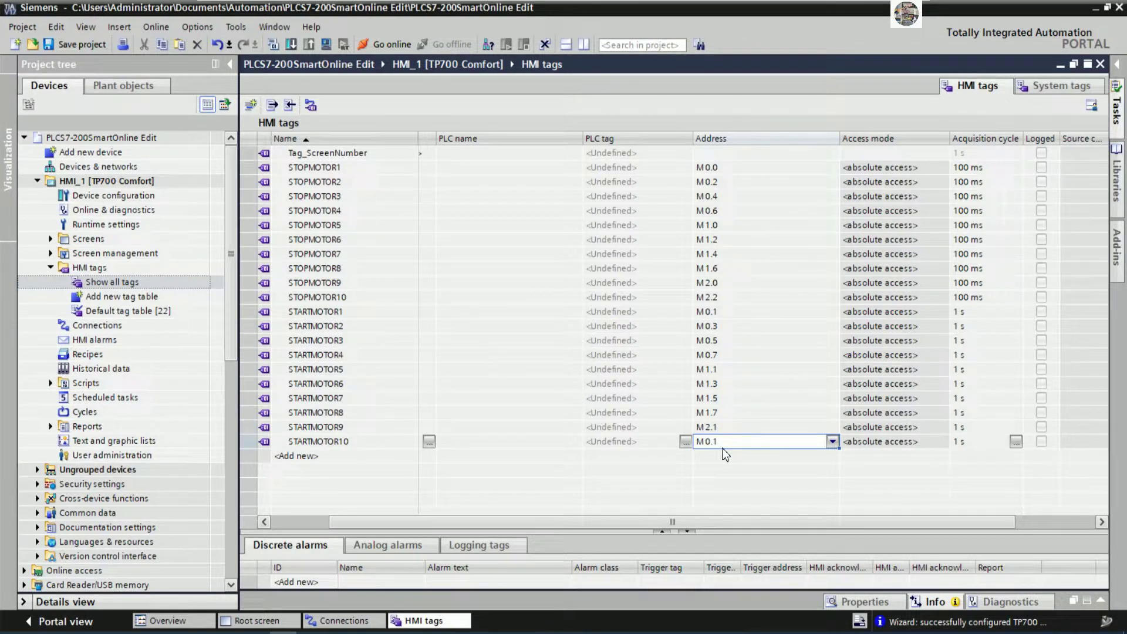
Step: Set the address of the STARTMOTOR10 tag to M 2.3
key(BackSpace)
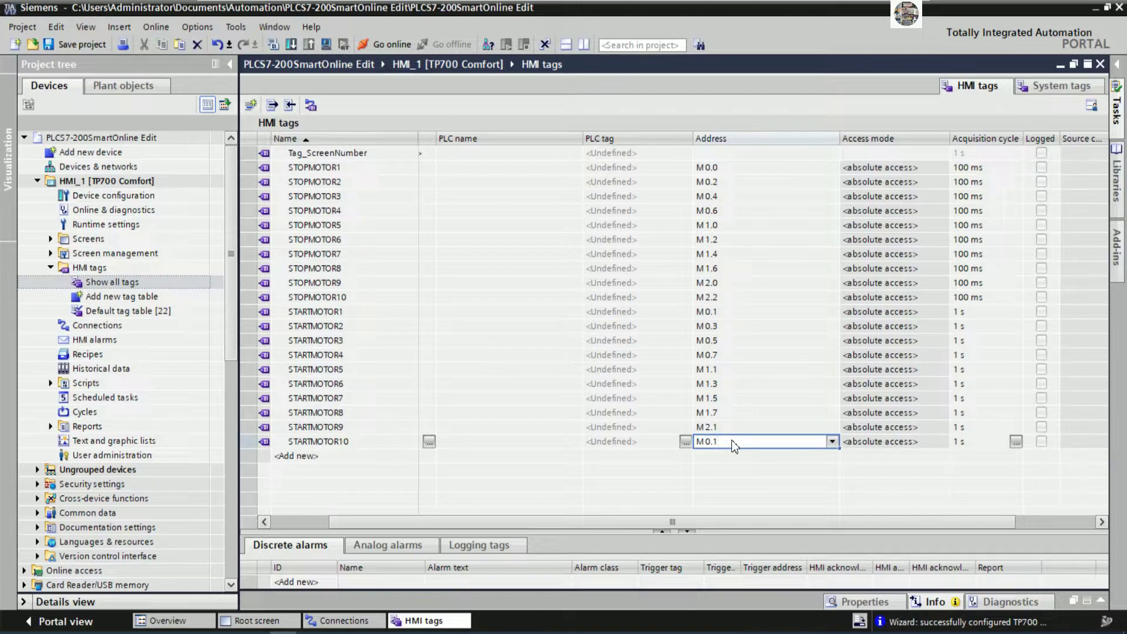
text(2.3)
key(Return)
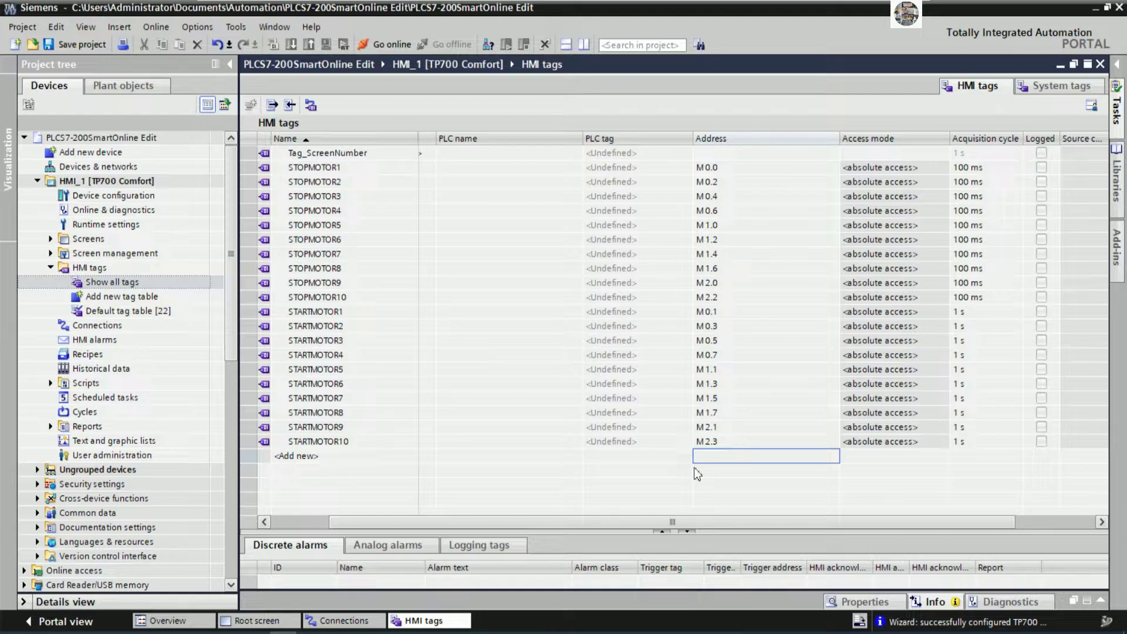
Step: Check the contact addresses in the motor 7 to 10 networks in STEP 7-Micro/WIN SMART, then return to TIA Portal
key(alt+Tab)
scroll(409, 442, down, 5)
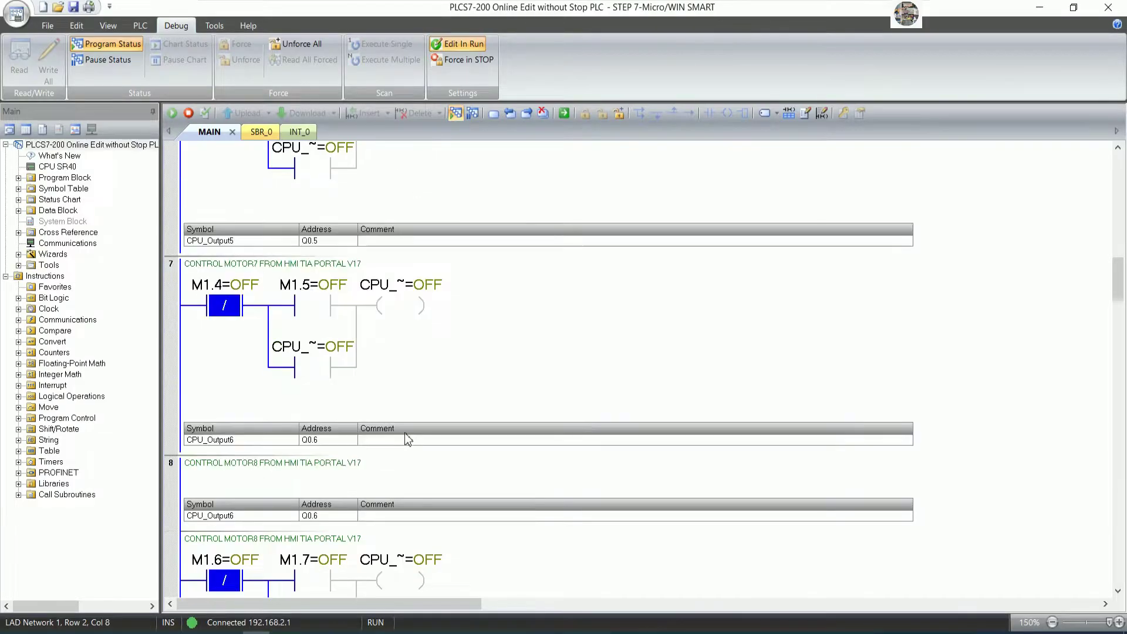
scroll(409, 452, down, 4)
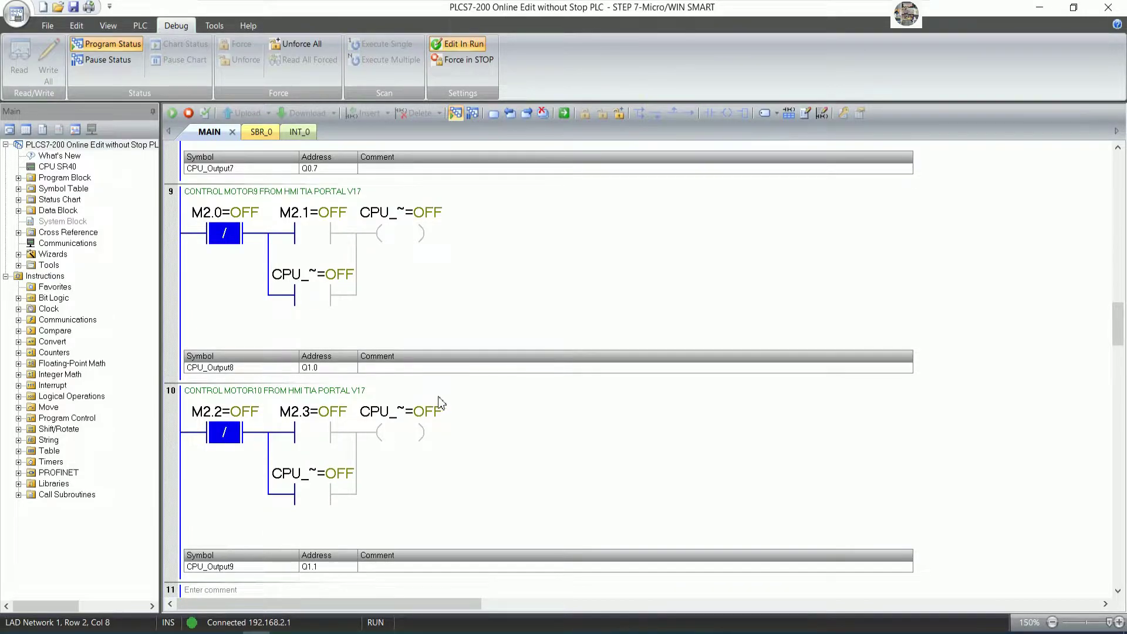
key(alt+Tab)
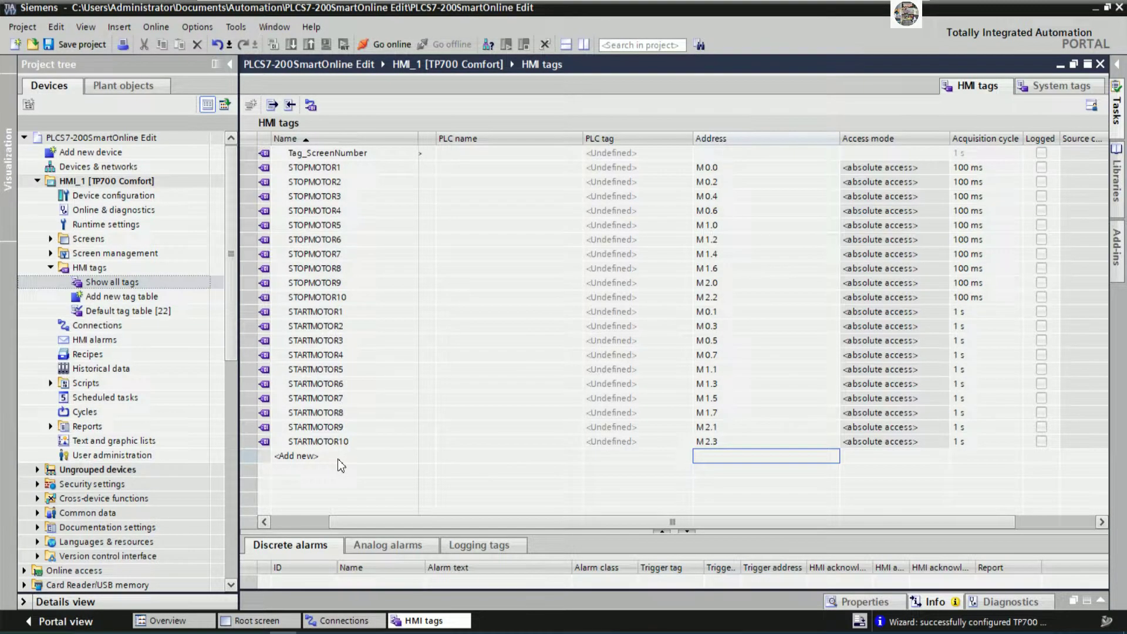
Step: Add an HMI tag named MOTOR1 and set its address to Q 0.0
click(337, 459)
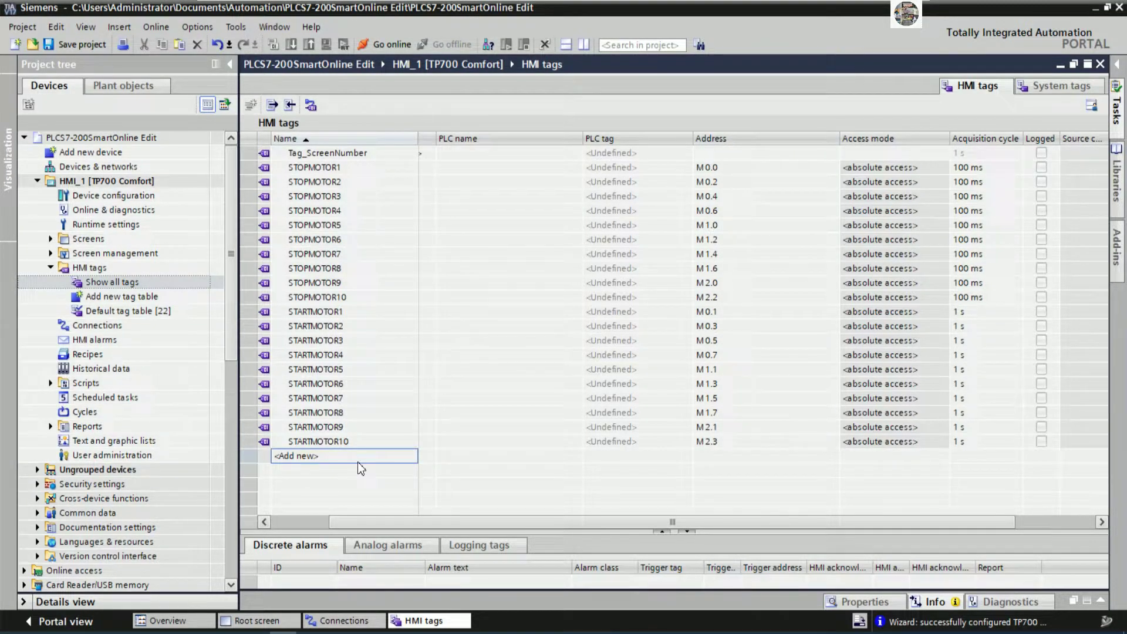
text(MOO)
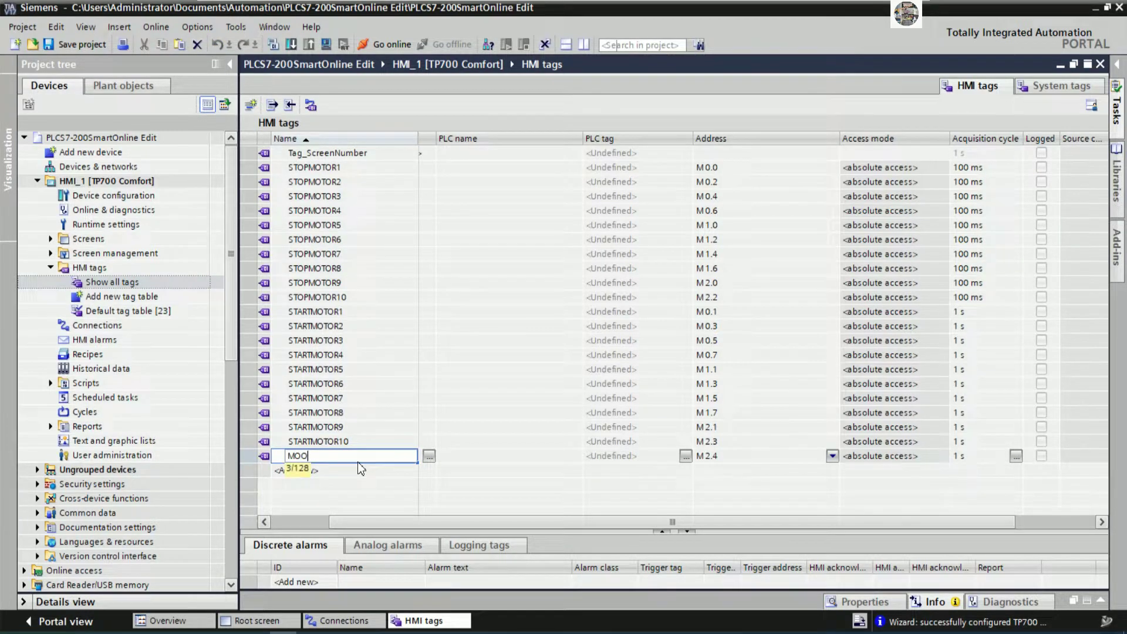
key(BackSpace)
text(TOR1)
key(Return)
click(360, 470)
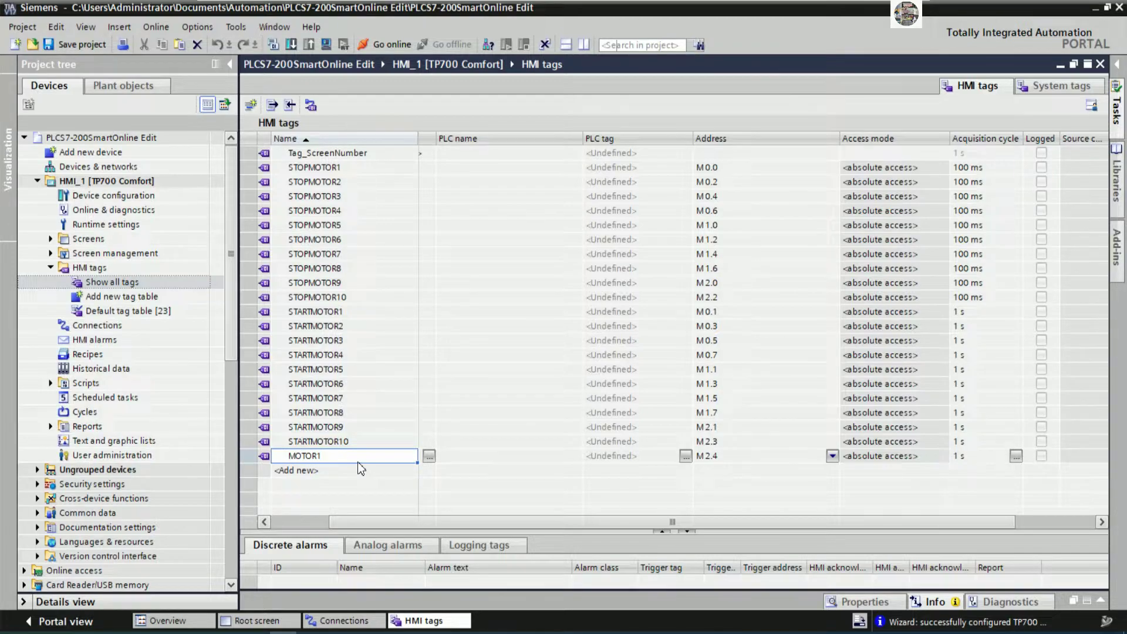
click(734, 458)
text(Q0.0)
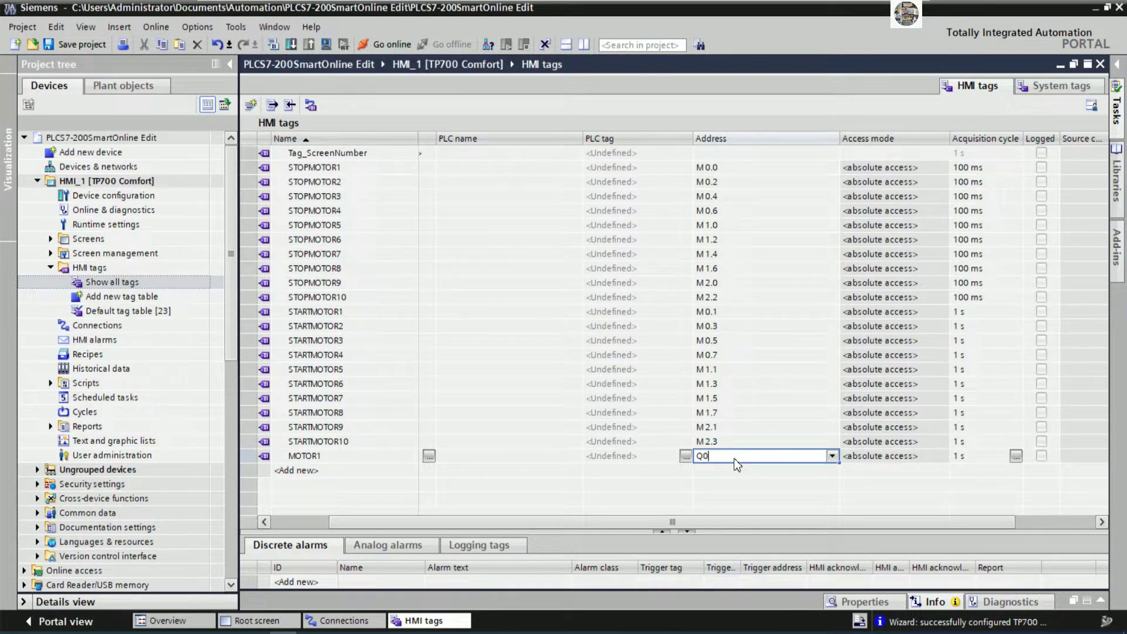
key(Return)
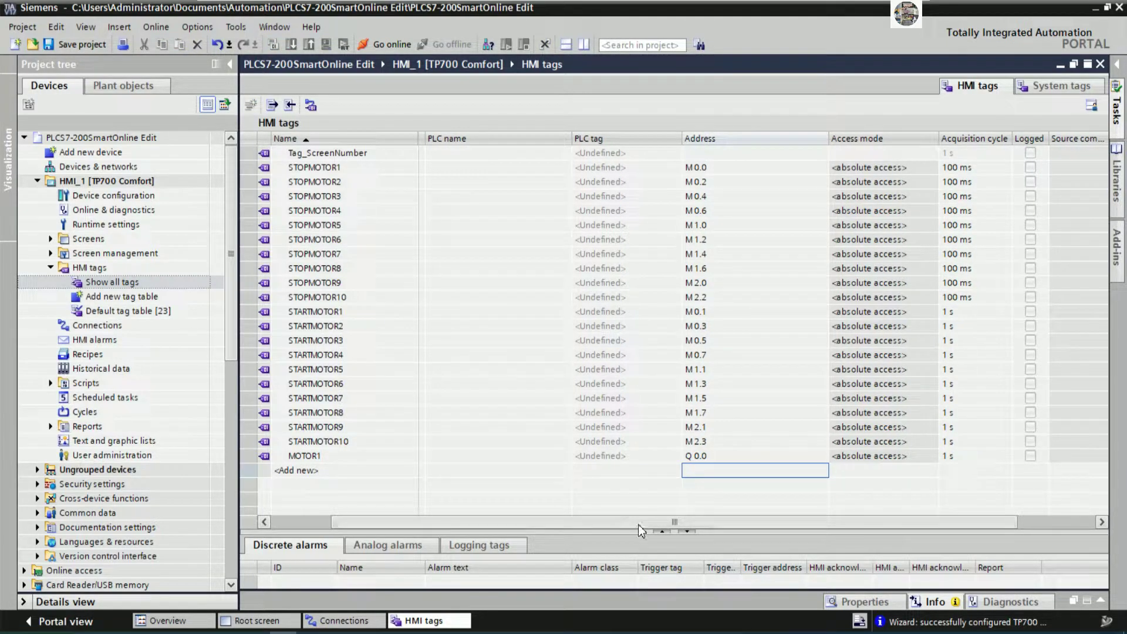
Step: Fill the MOTOR1 tag down the table to create the tags MOTOR2 to MOTOR10
drag(638, 524, 499, 528)
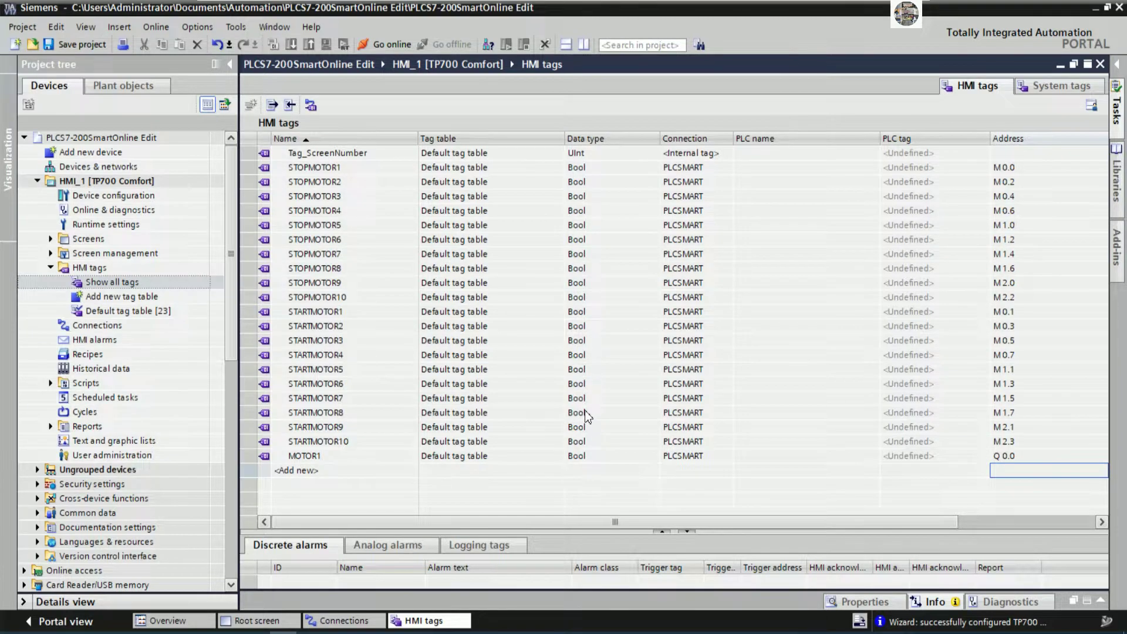
click(398, 456)
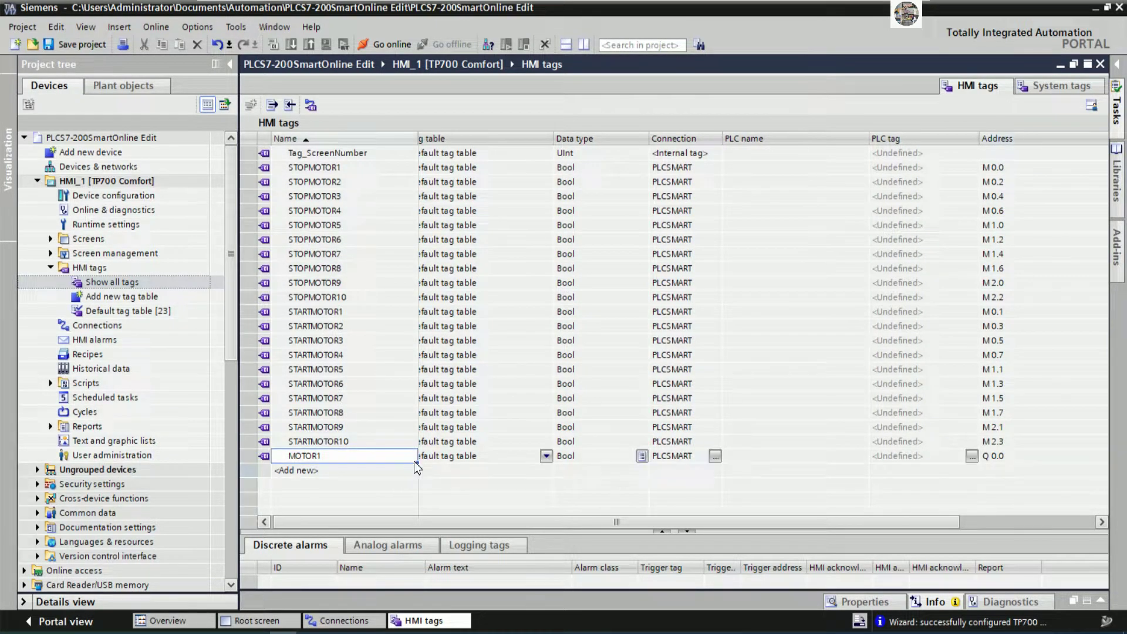
drag(417, 463, 579, 383)
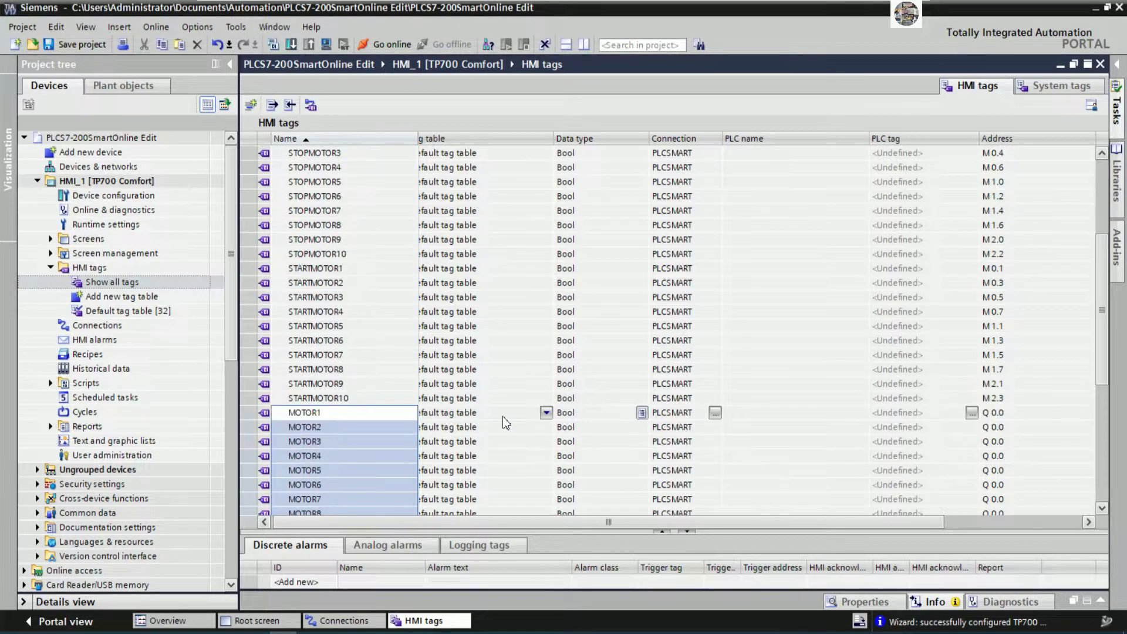
scroll(570, 422, down, 2)
scroll(570, 421, down, 2)
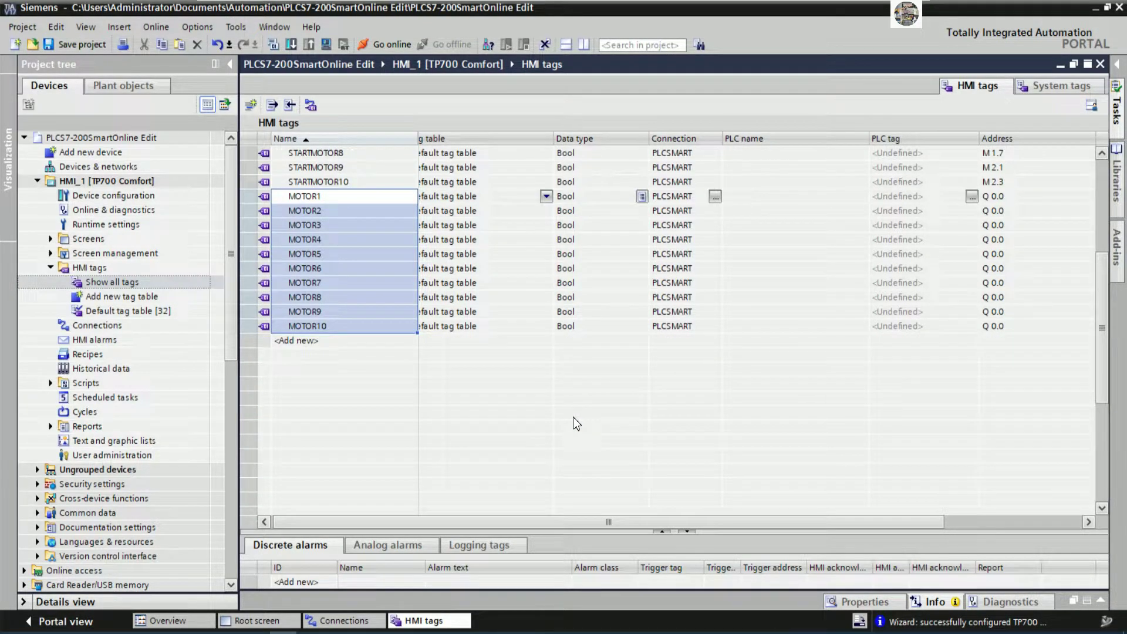
scroll(577, 423, up, 1)
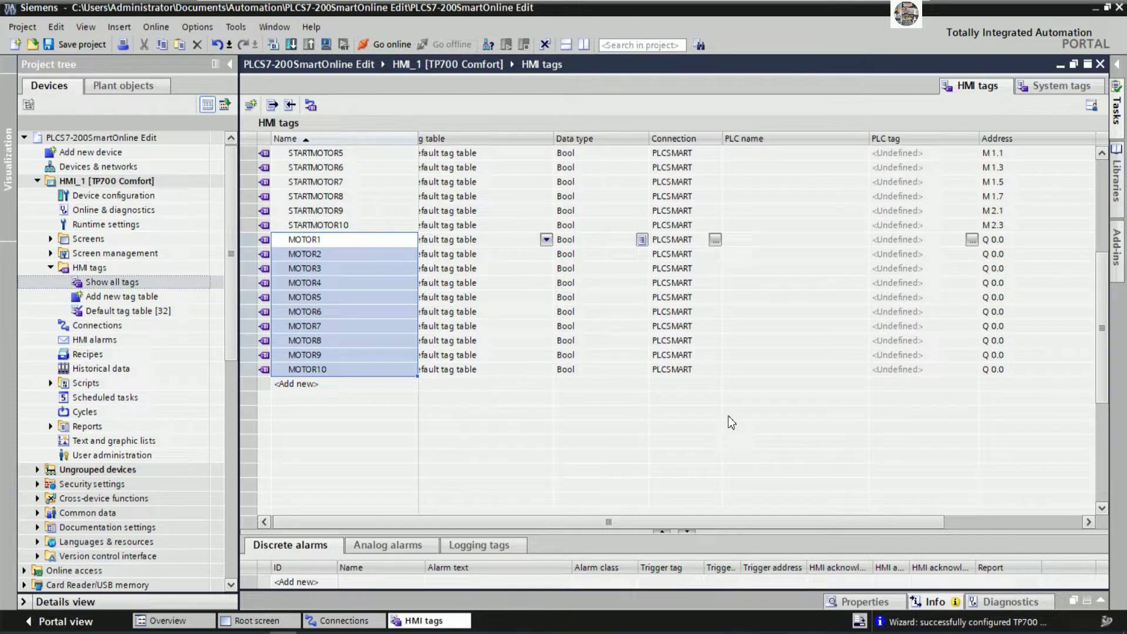
Step: Set the address of the MOTOR2 tag to Q 0.1
click(1021, 239)
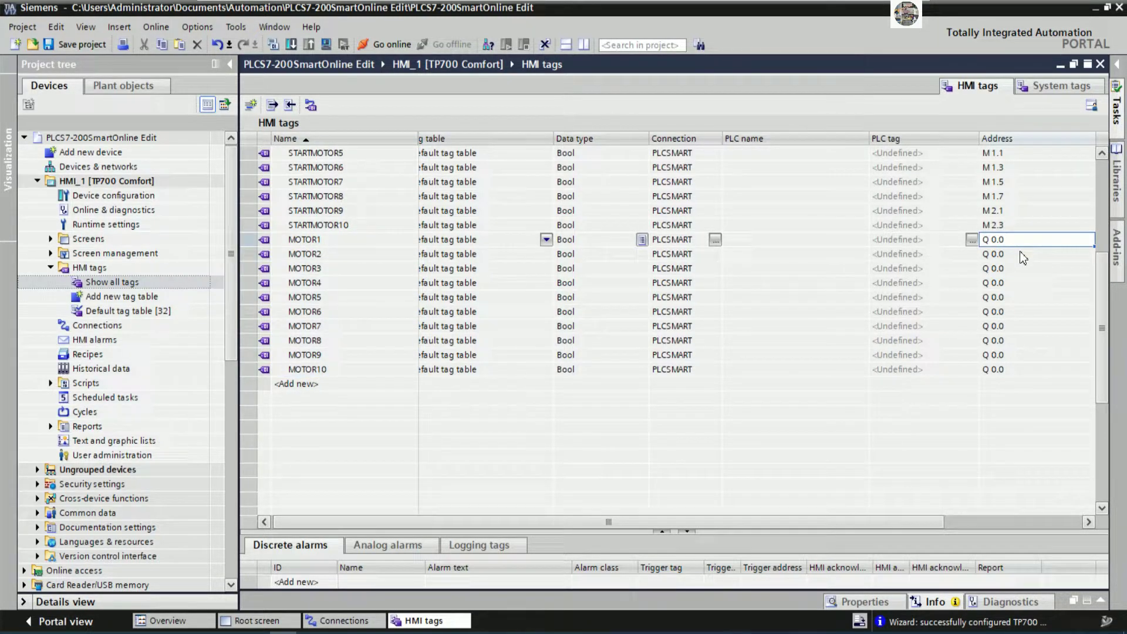
click(1023, 253)
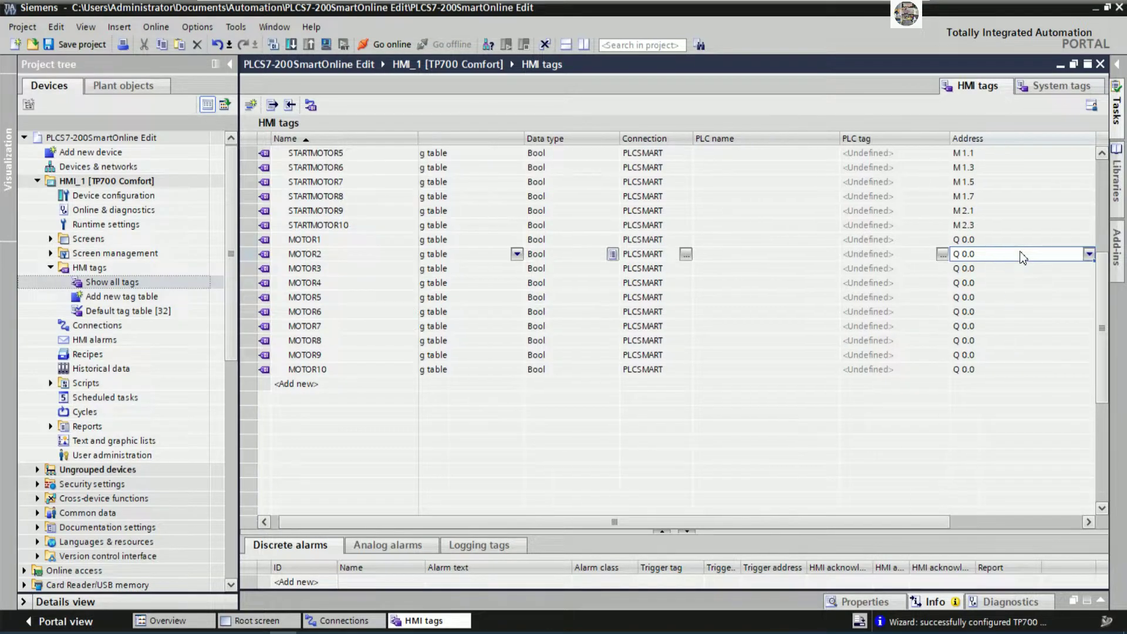
click(1022, 257)
click(1022, 256)
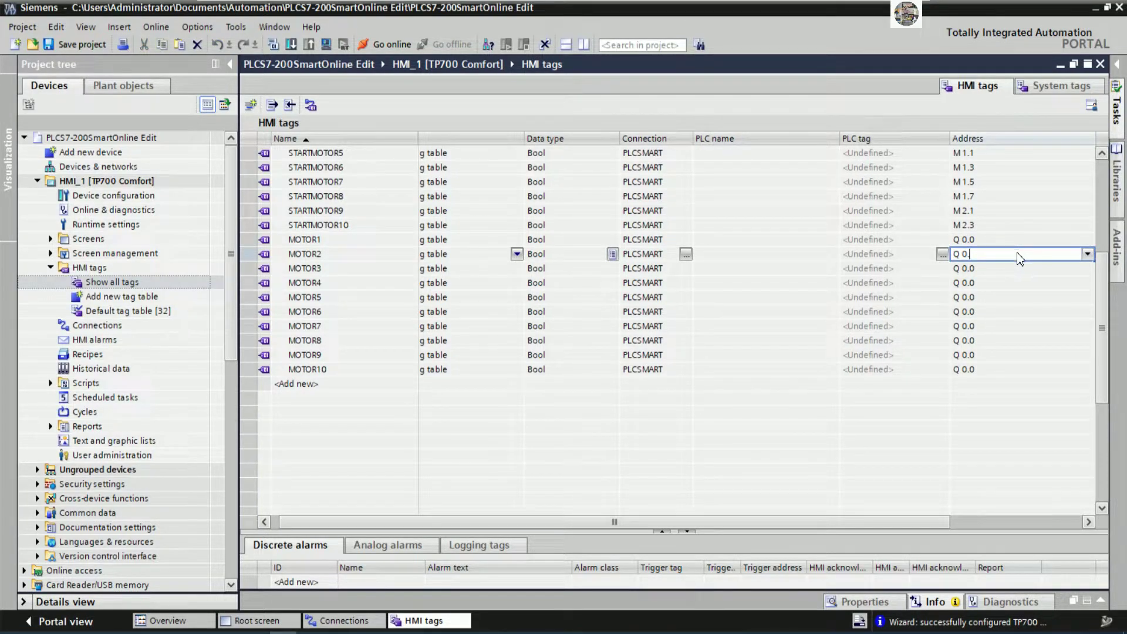
text(1)
key(Return)
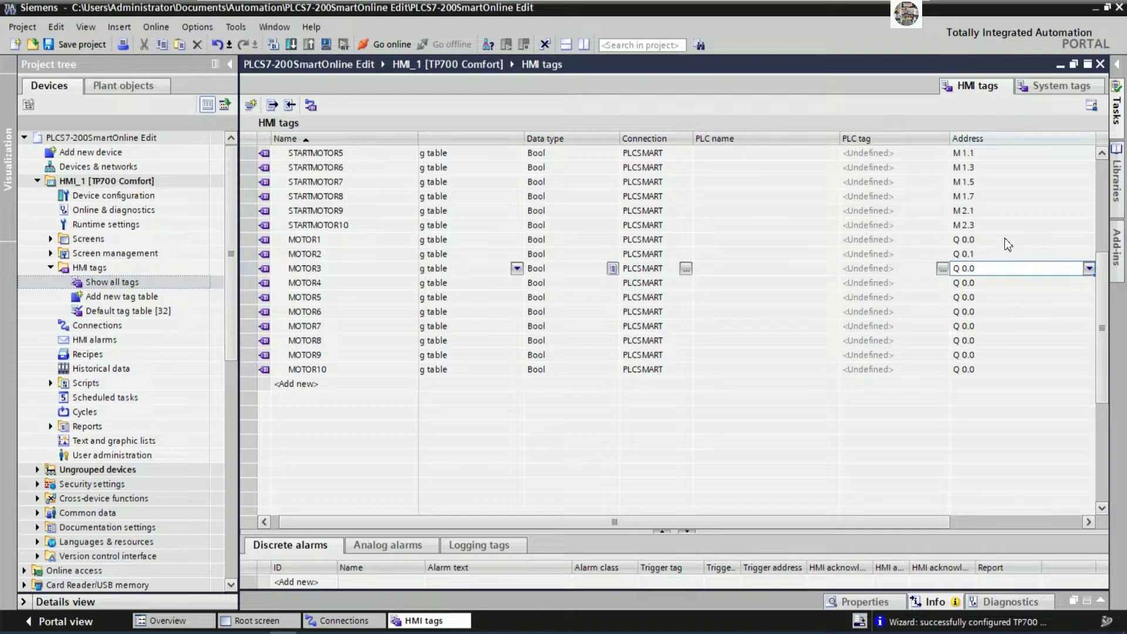
Step: Fill the MOTOR1 address down to MOTOR10 as Q 0.0 to Q 1.1, checking the last output against the STEP 7-Micro/WIN SMART program
click(1038, 245)
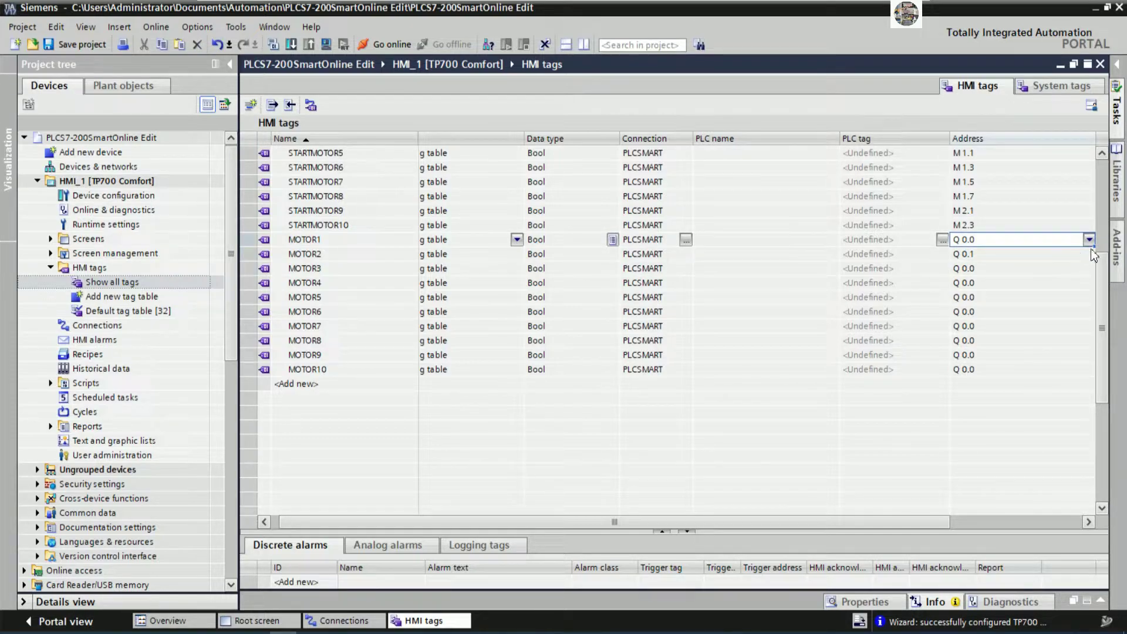
drag(1095, 246, 1060, 375)
click(671, 369)
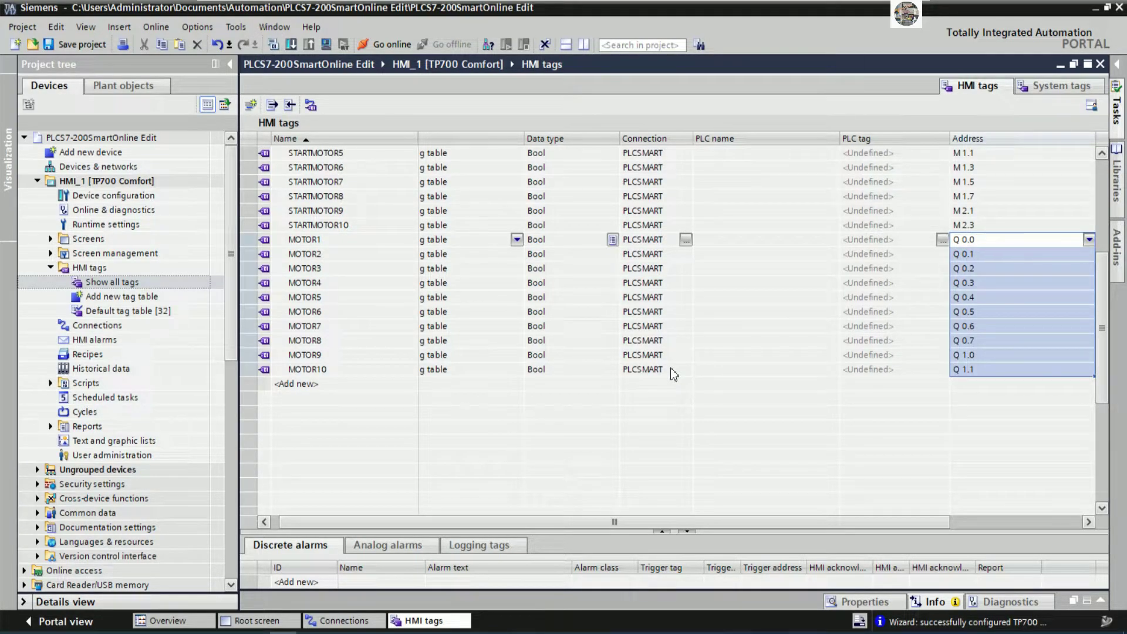
click(256, 631)
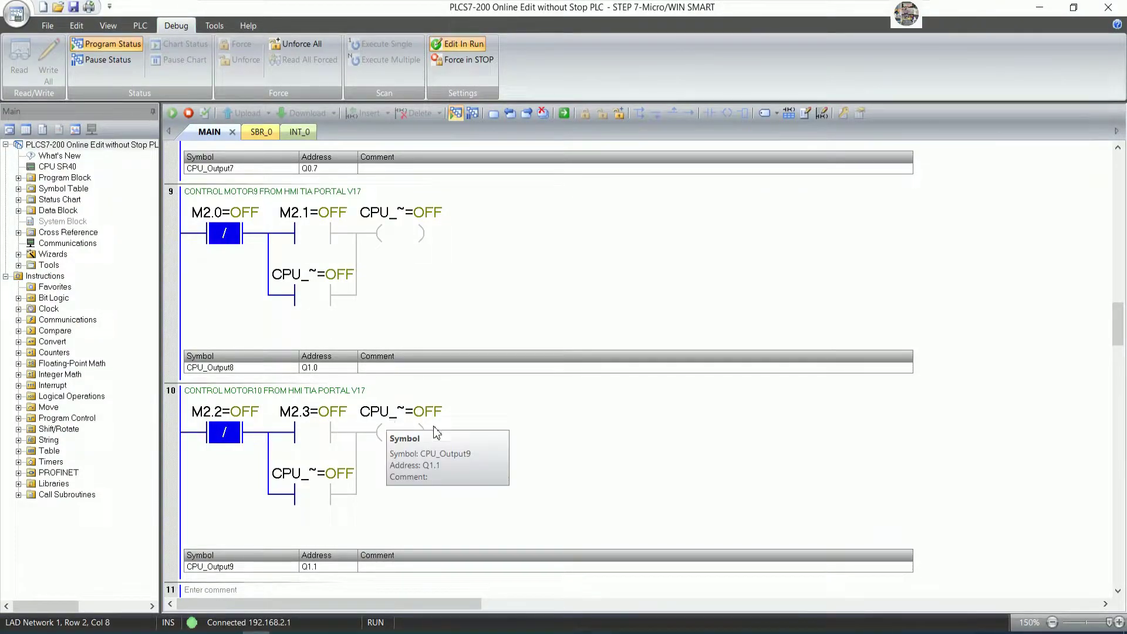
key(alt+Tab)
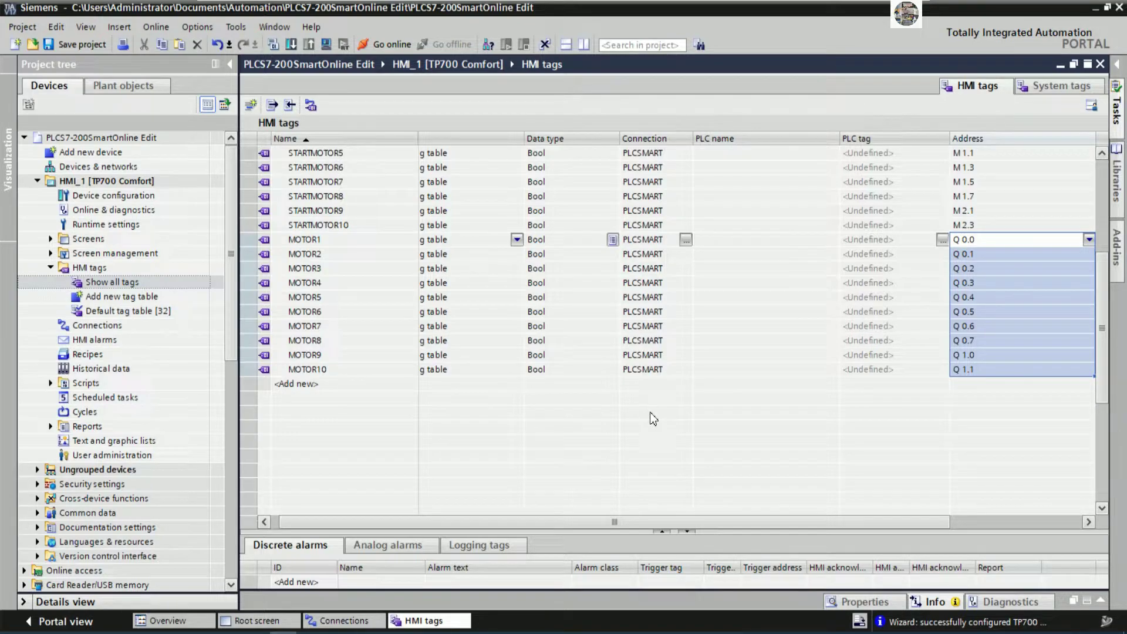
Step: Fill the 100 ms acquisition cycle from STOPMOTOR10 down through all STARTMOTOR and MOTOR tags to MOTOR10
scroll(657, 407, up, 5)
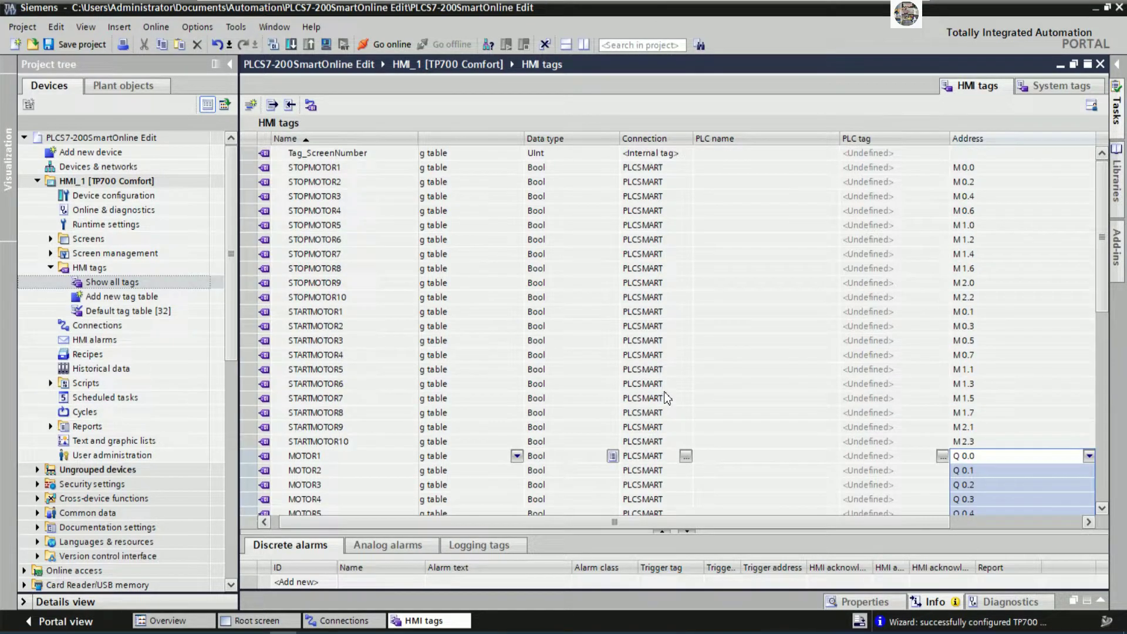
drag(761, 519, 819, 522)
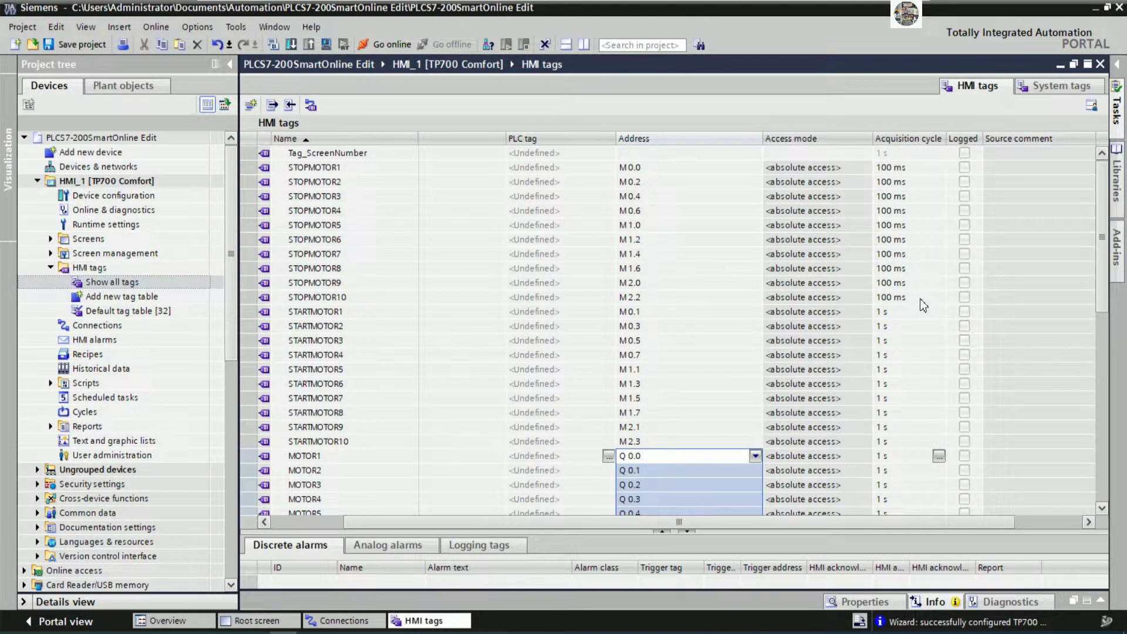
click(921, 298)
drag(945, 305, 927, 490)
click(709, 370)
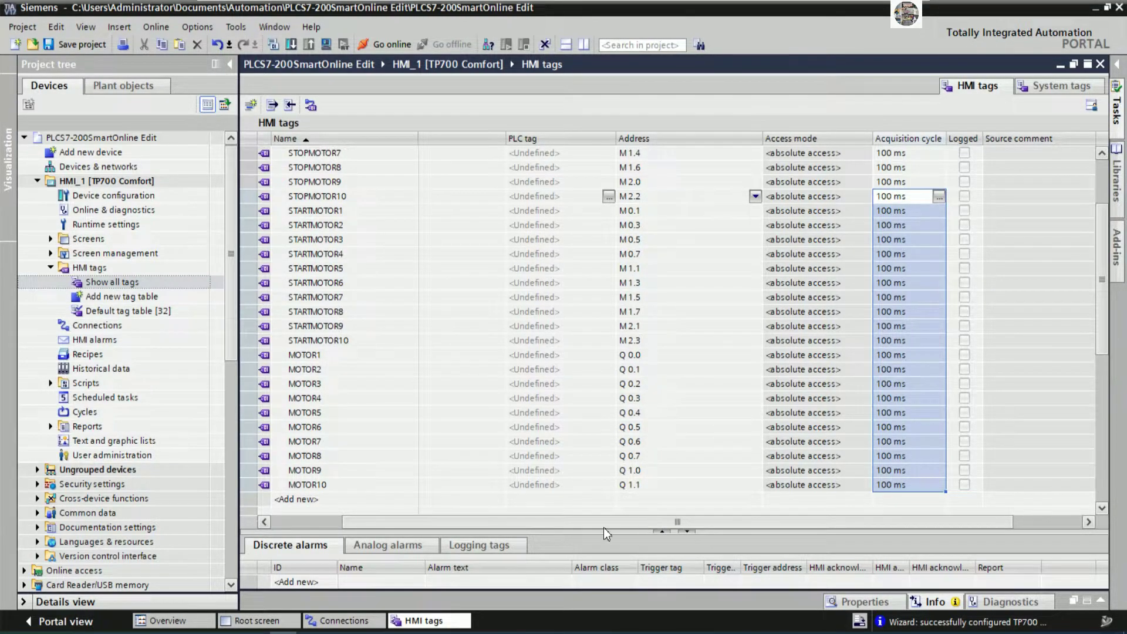
Step: Save the project with the completed HMI tag table
drag(603, 527, 485, 535)
scroll(559, 388, up, 3)
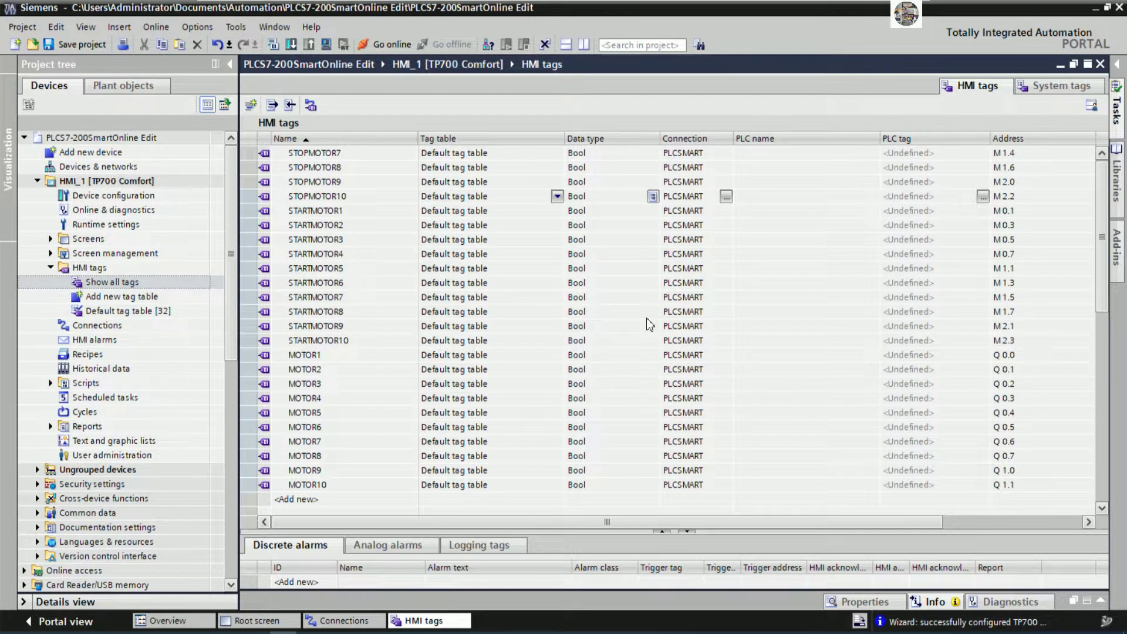
click(79, 46)
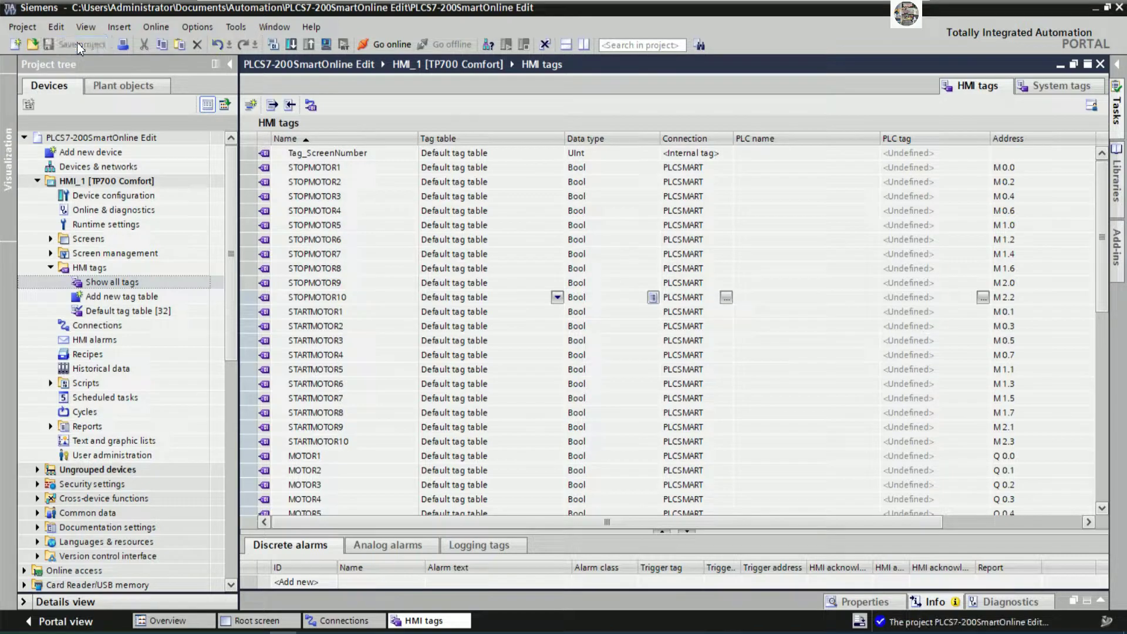
Step: Rename the HMI_1 device to SMARHMI and open its Root screen
click(112, 184)
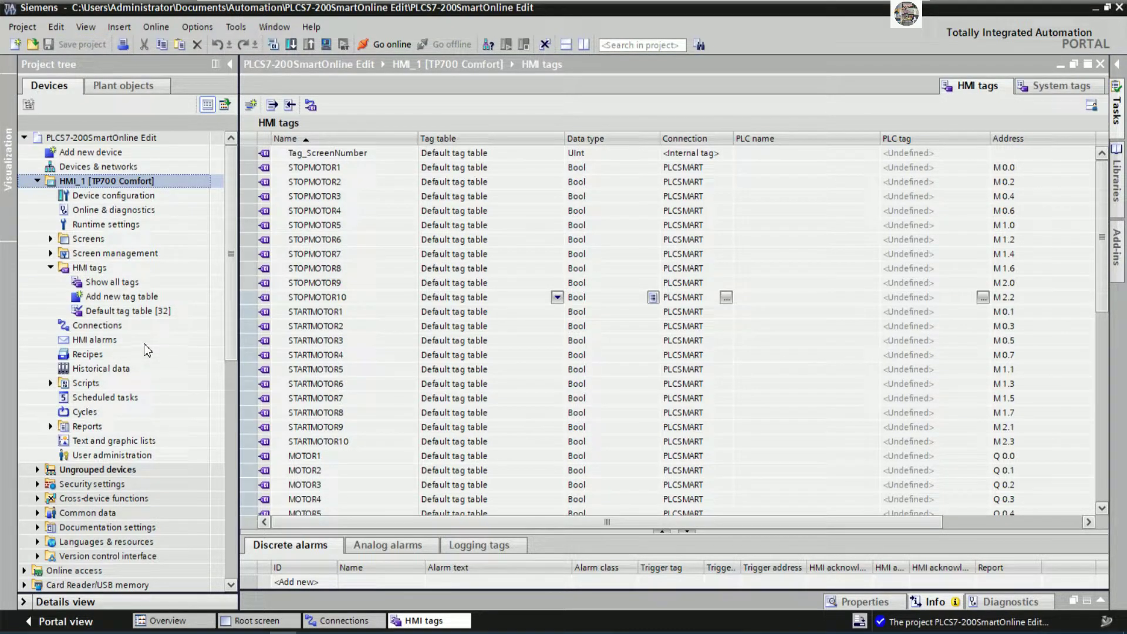
key(shift+F10)
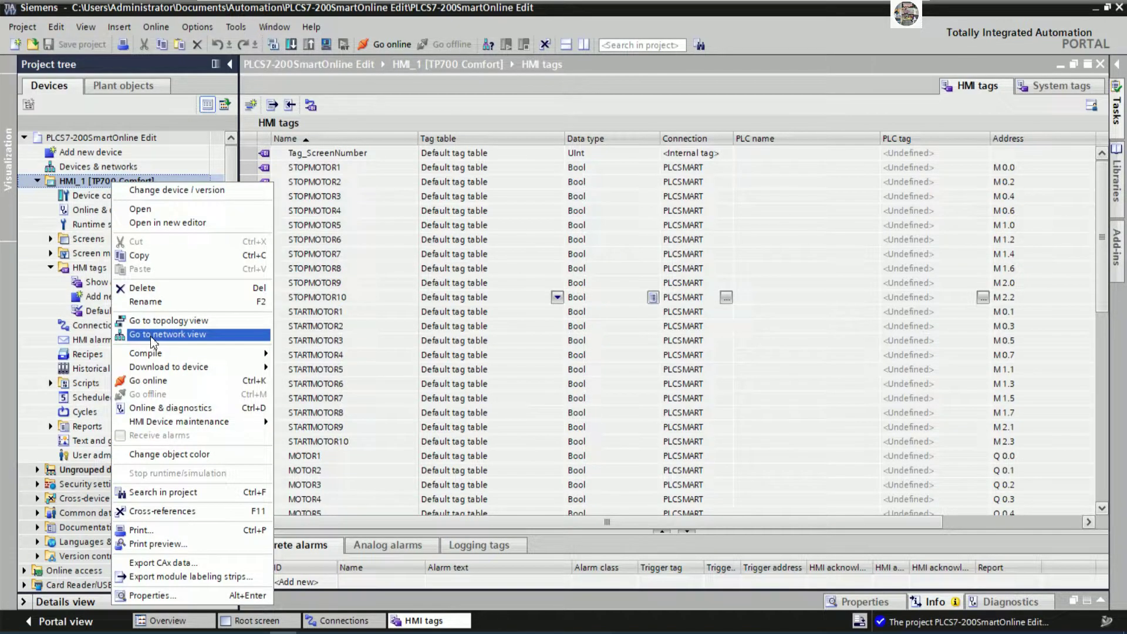
click(153, 301)
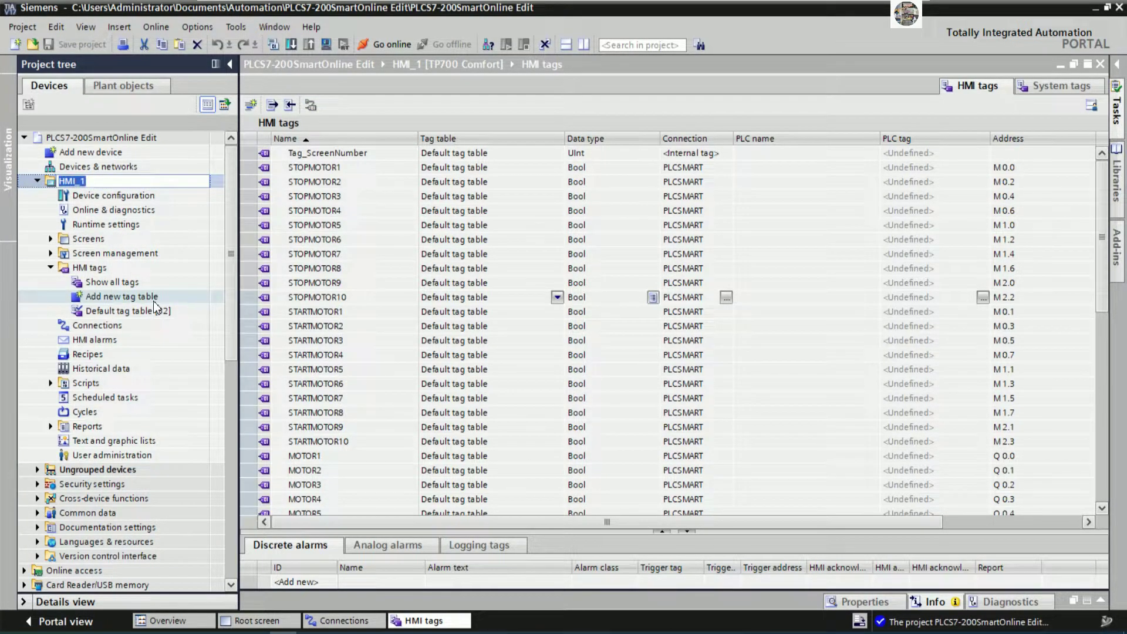
text(SMARHMI)
key(Return)
click(51, 238)
double_click(107, 267)
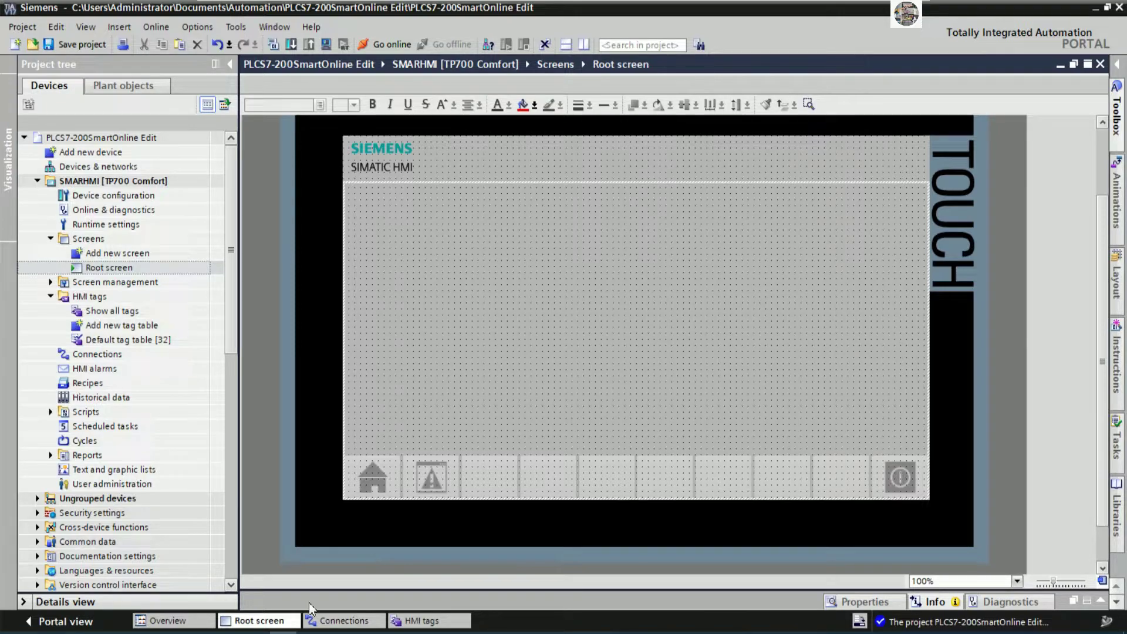
Step: Add the line "I will create 2 pages for 10 motors, so one page I will put5 motors" to the Notepad notes and minimise them
click(229, 633)
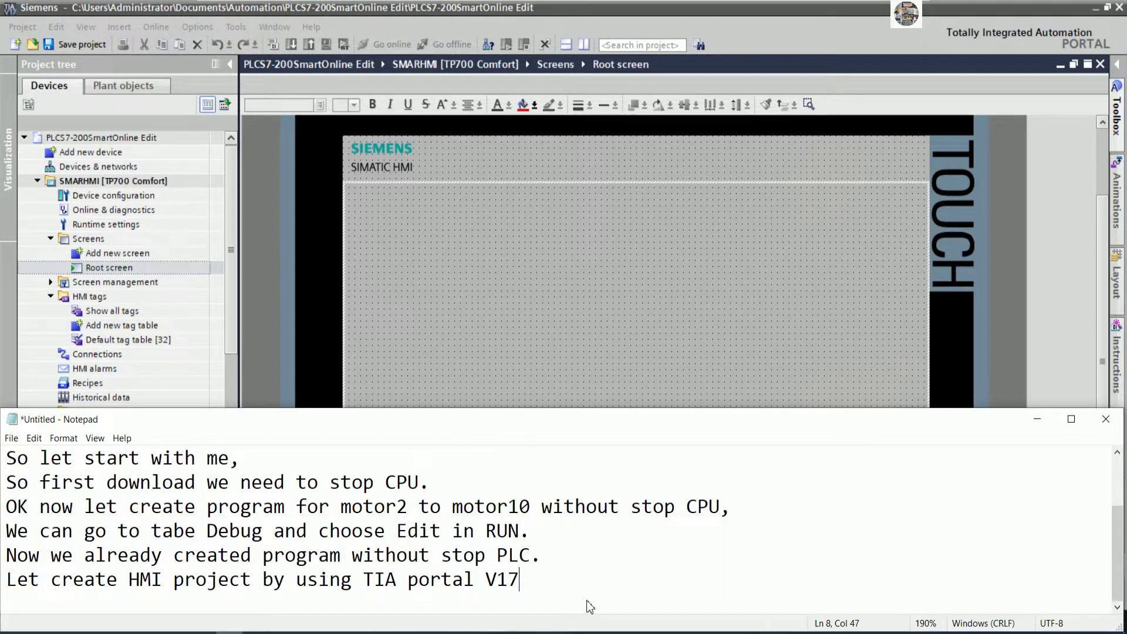
key(Return)
text(i)
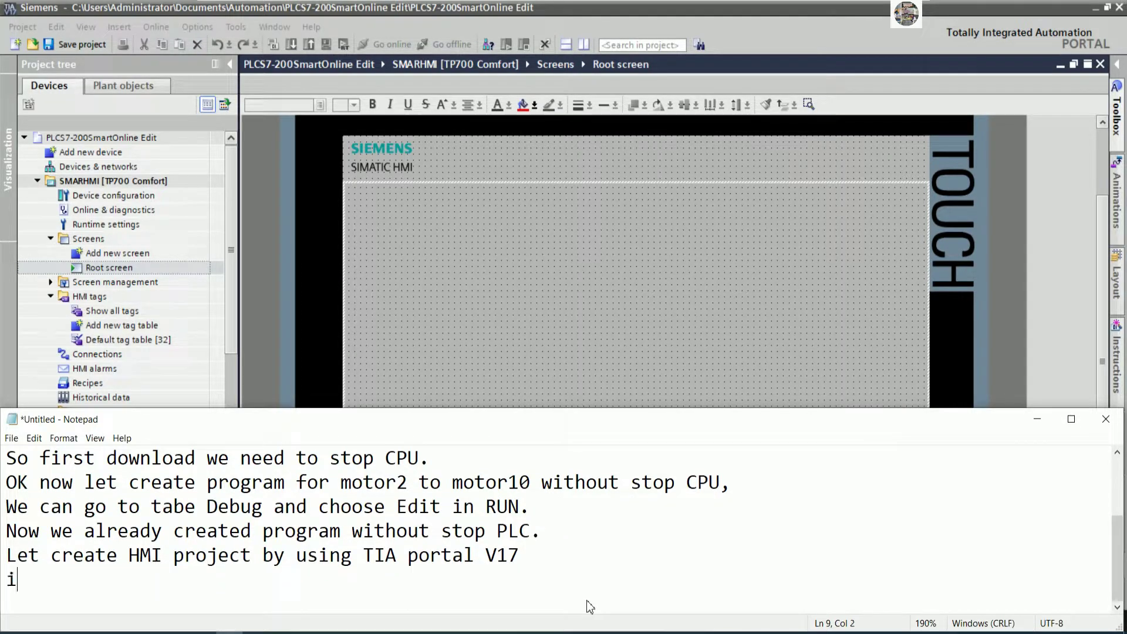
text( We)
key(BackSpace)
key(BackSpace)
key(BackSpace)
text(I will create )
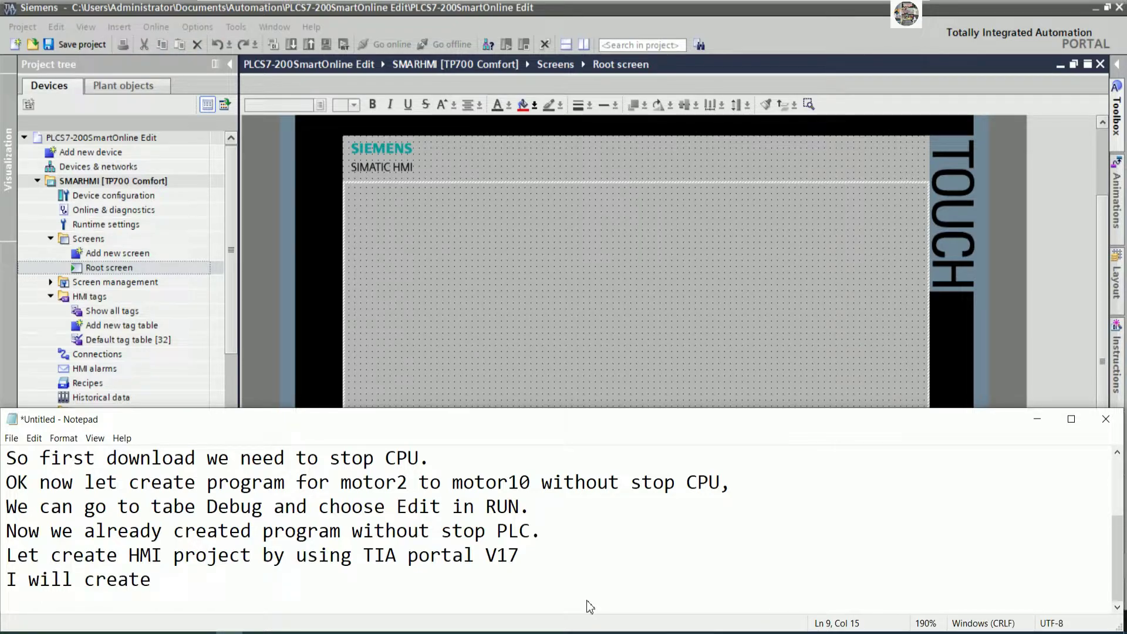
text(2 pages for 10 motors)
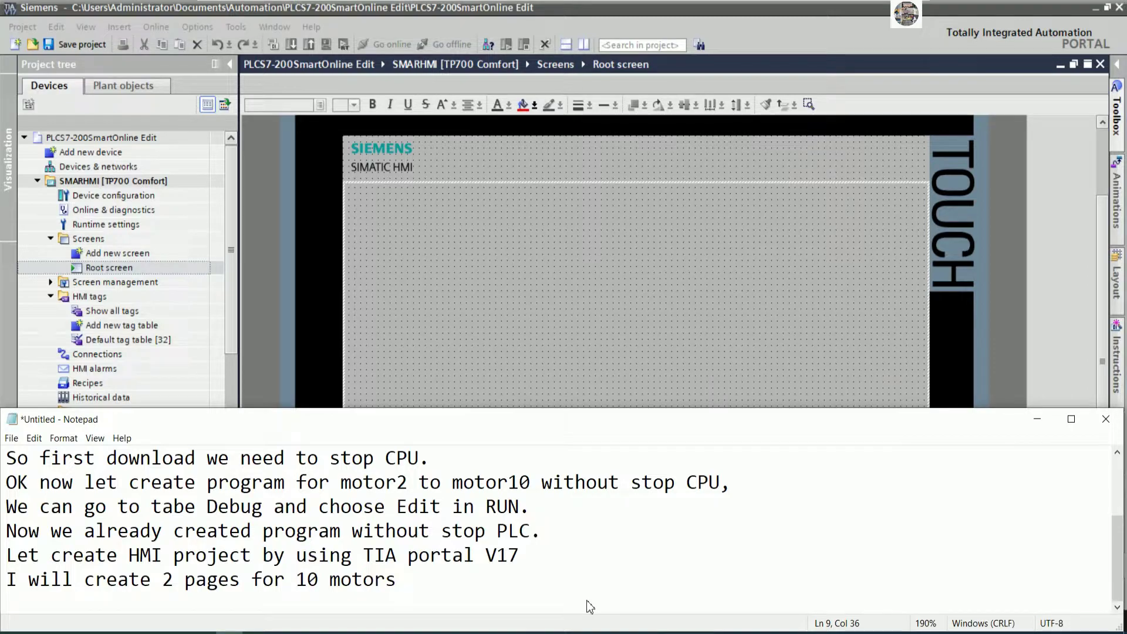
text(, so one pa)
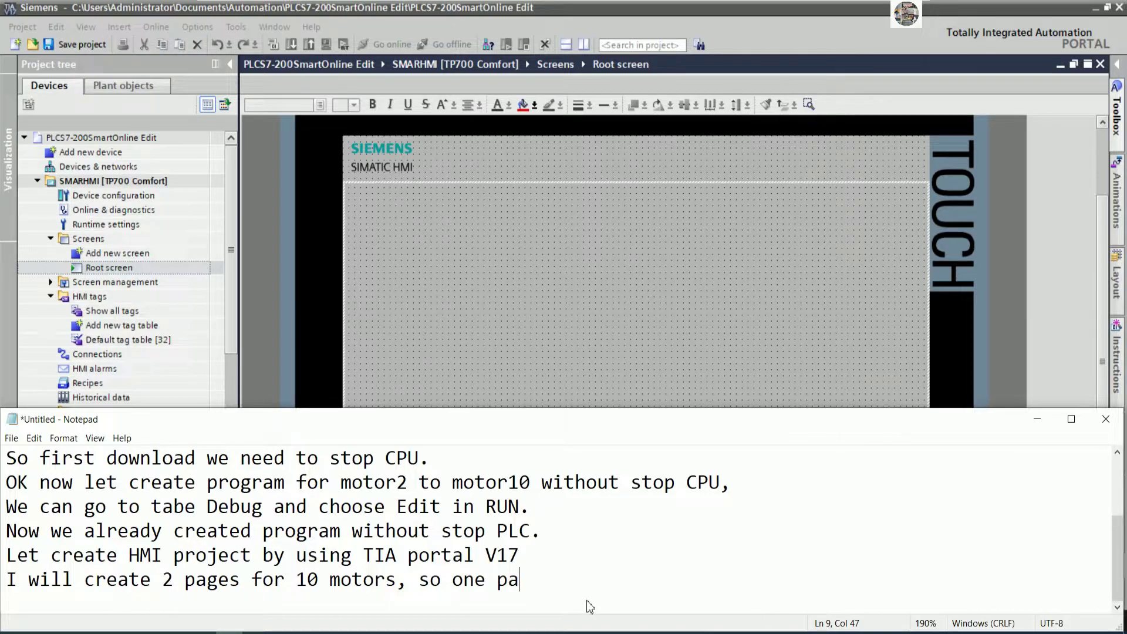
text(ge I will put)
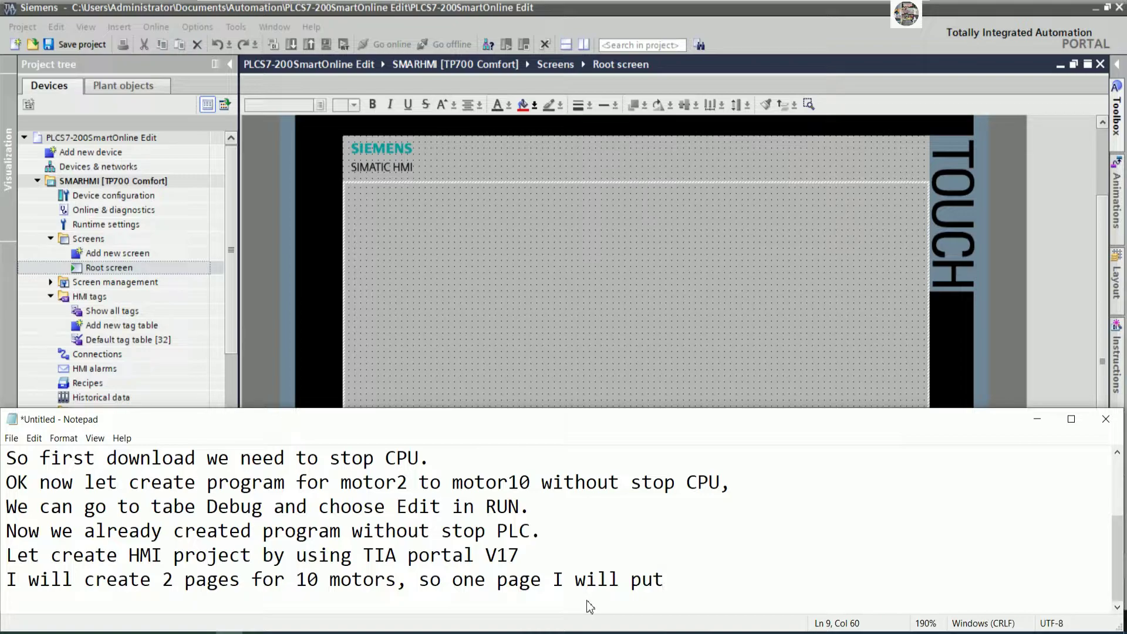
text(5 motors)
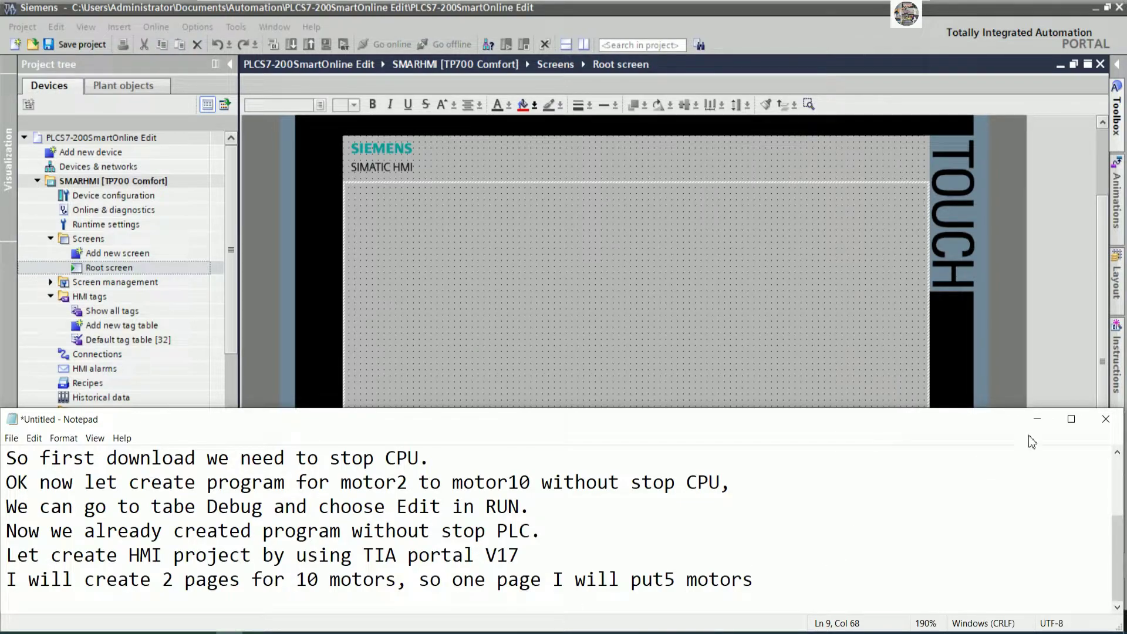
click(1037, 419)
Step: Add a text field reading "PLC S7-200 SMART" in the Root screen header beside the SIEMENS logo
scroll(636, 311, up, 3)
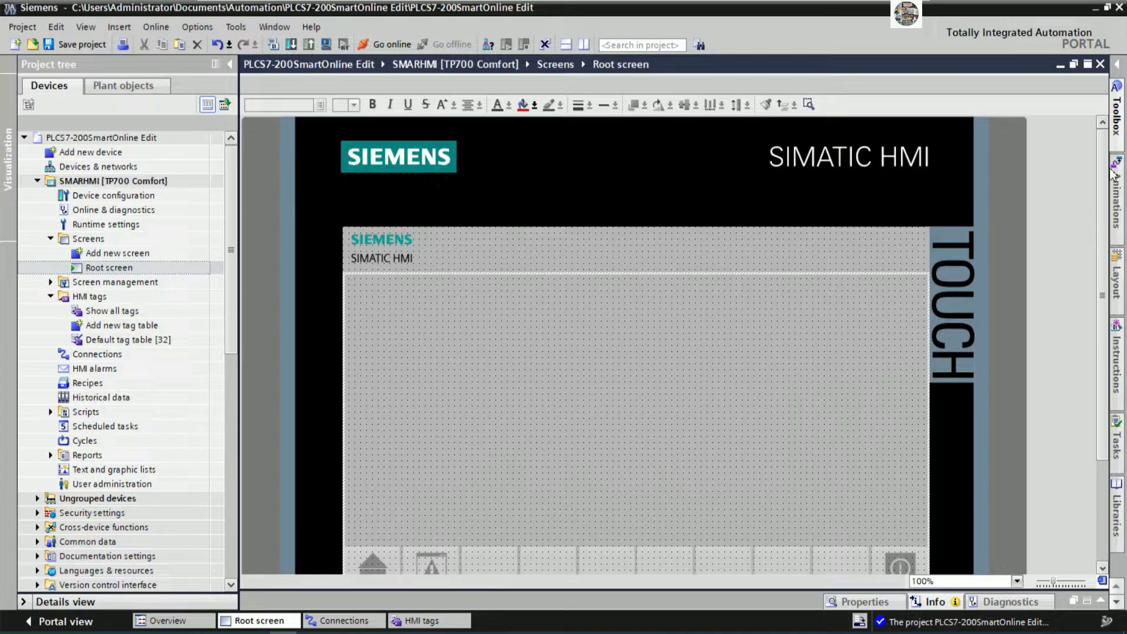
click(1119, 137)
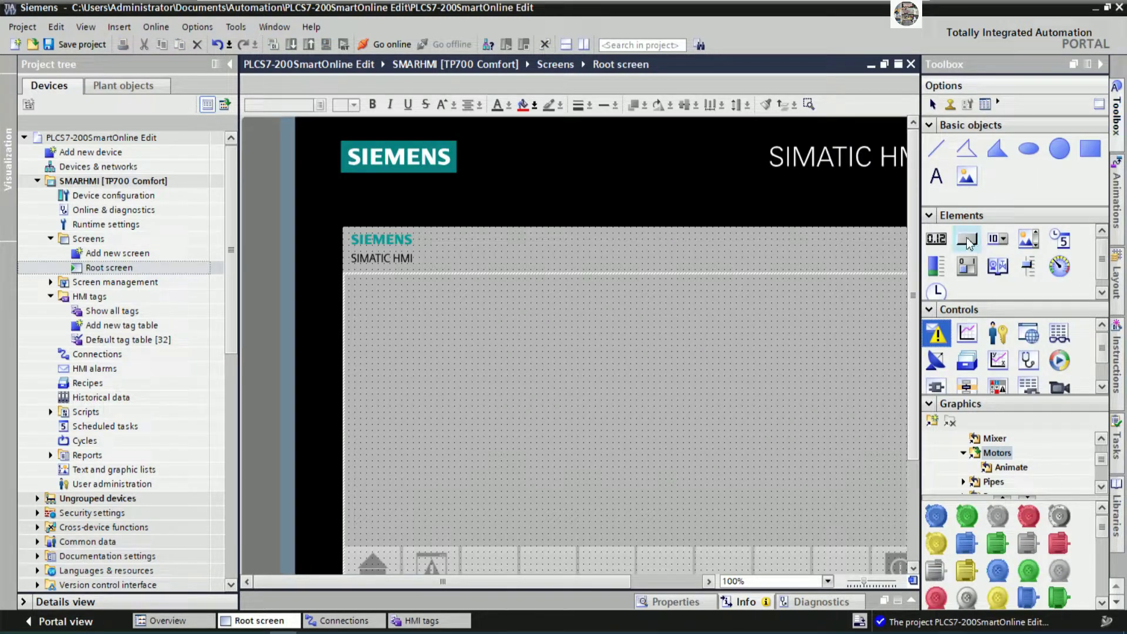
drag(968, 242, 552, 343)
text(pl)
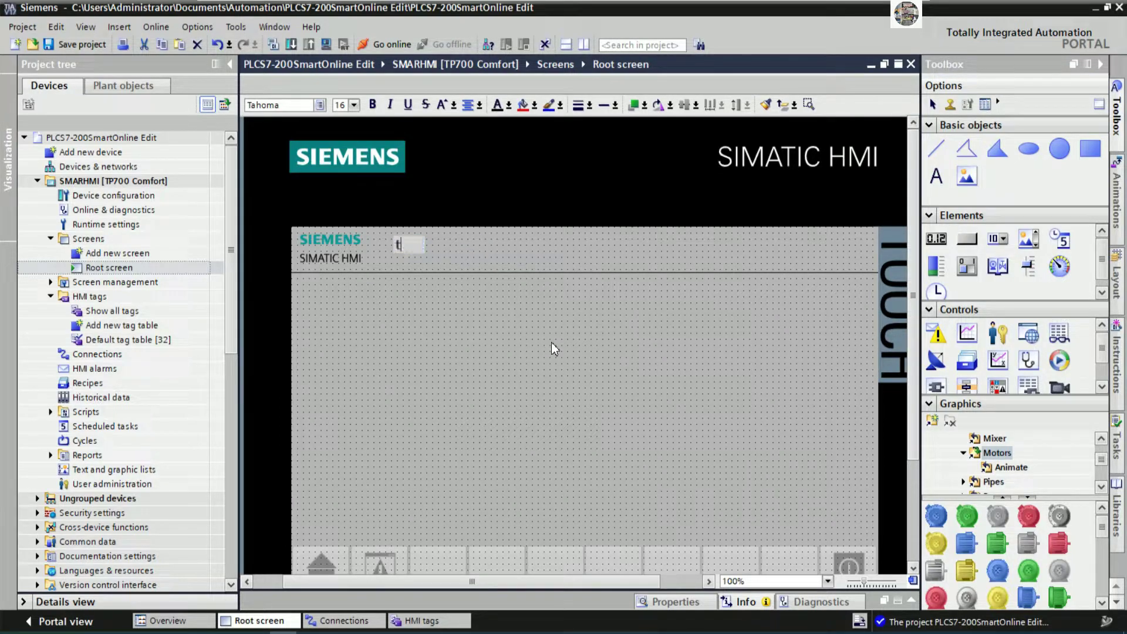
key(BackSpace)
key(BackSpace)
text(PLC S7-200 SMART)
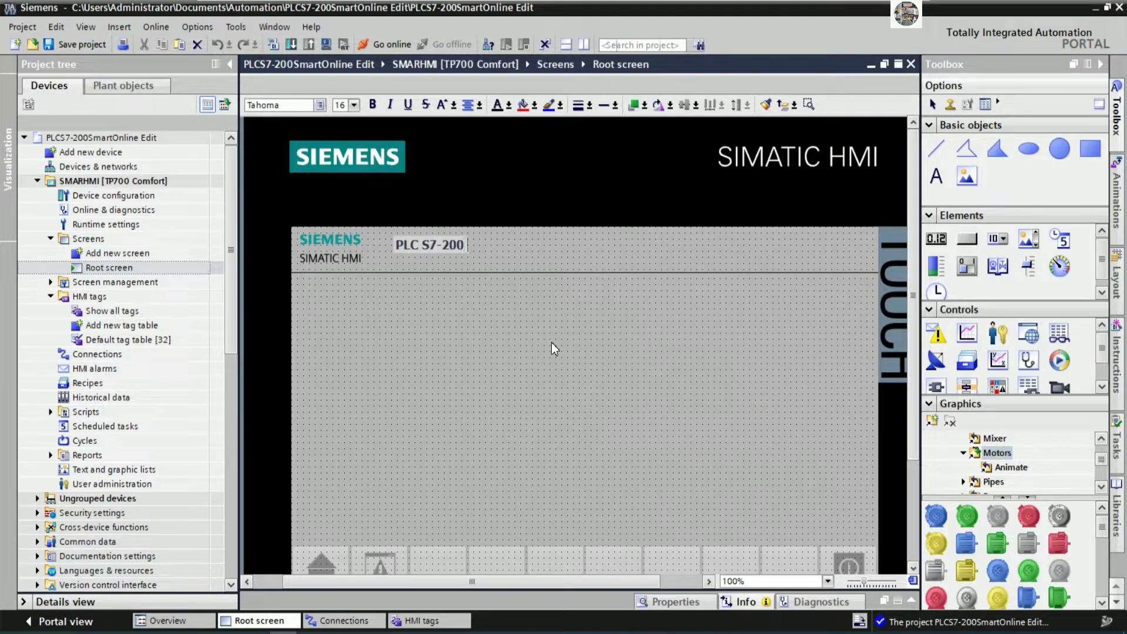